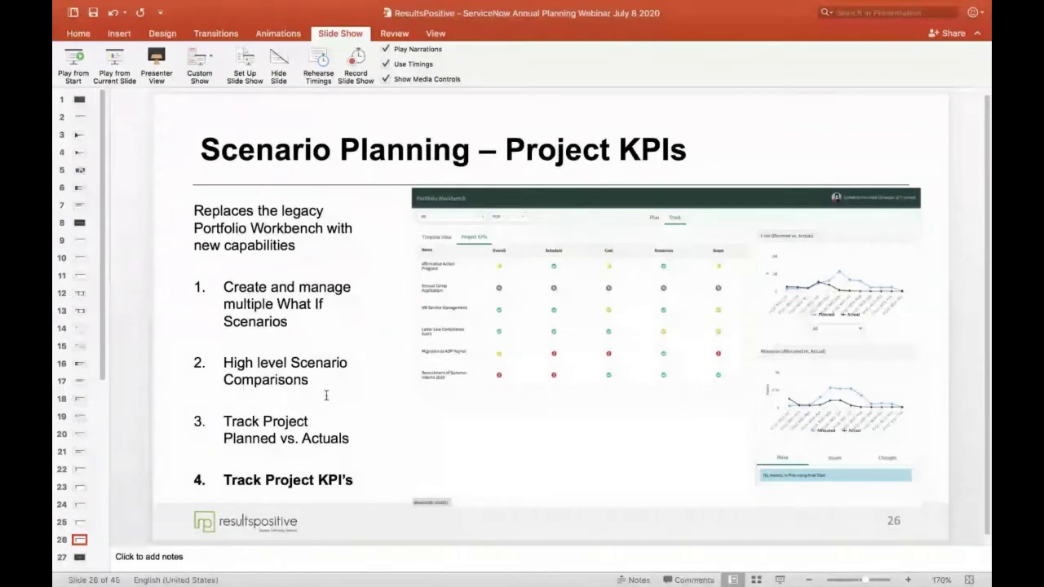
Switch to the ServiceNow PMO Dashboard in Chrome and filter it to the HR portfolio
scroll(77, 480, "down", 4)
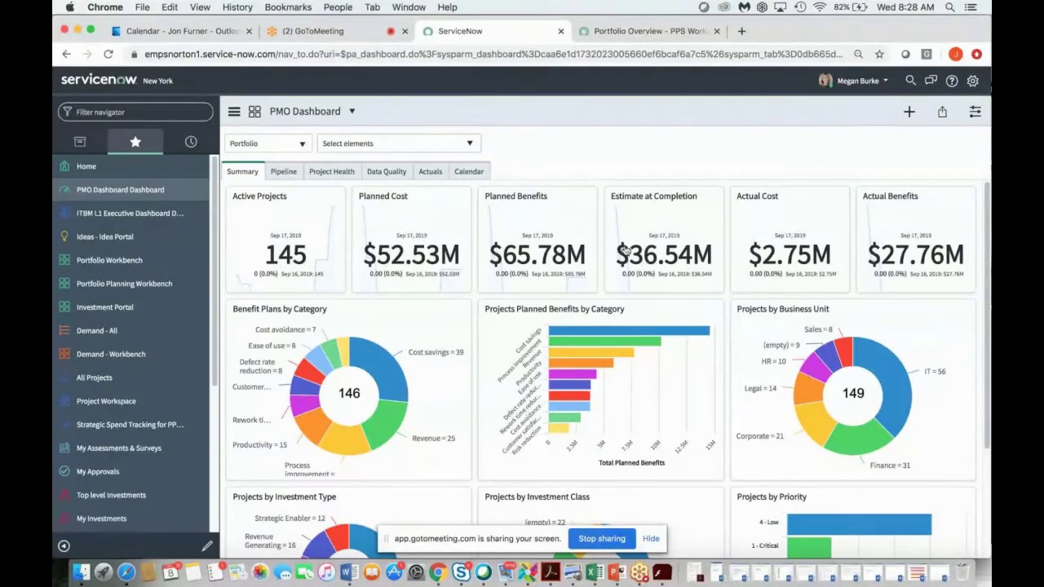
left_click(303, 145)
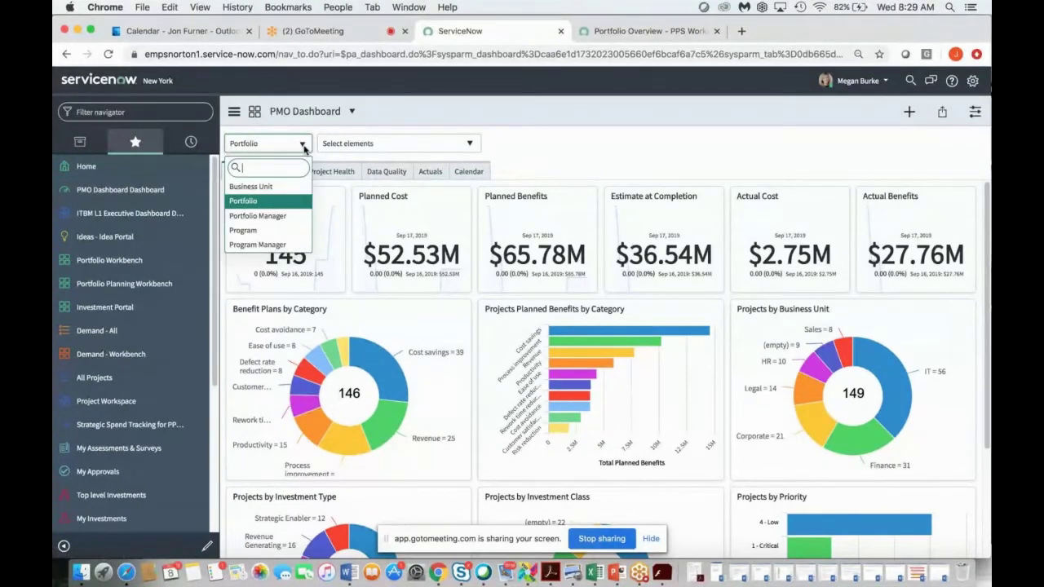
left_click(377, 143)
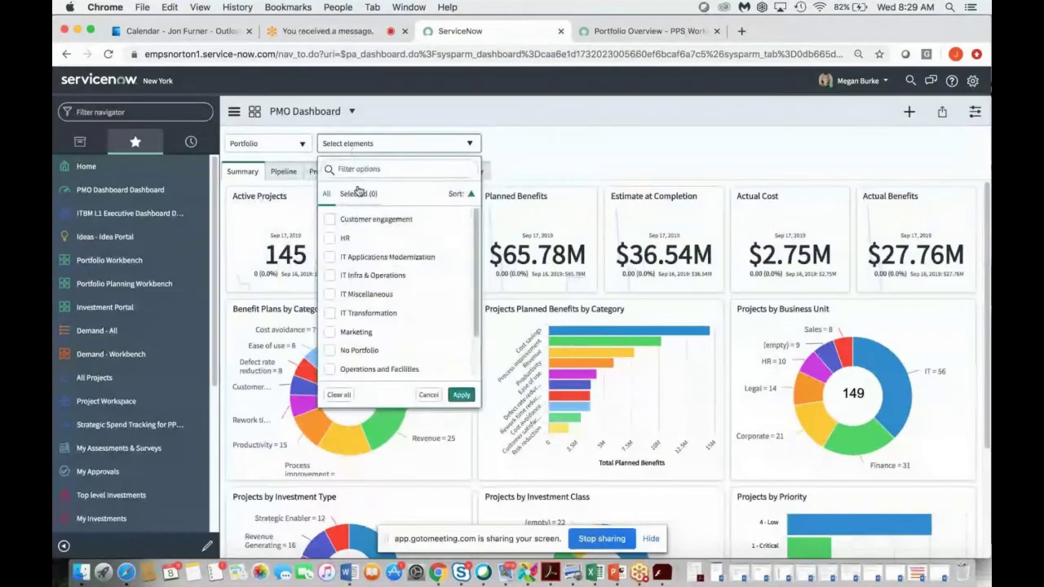
left_click(359, 238)
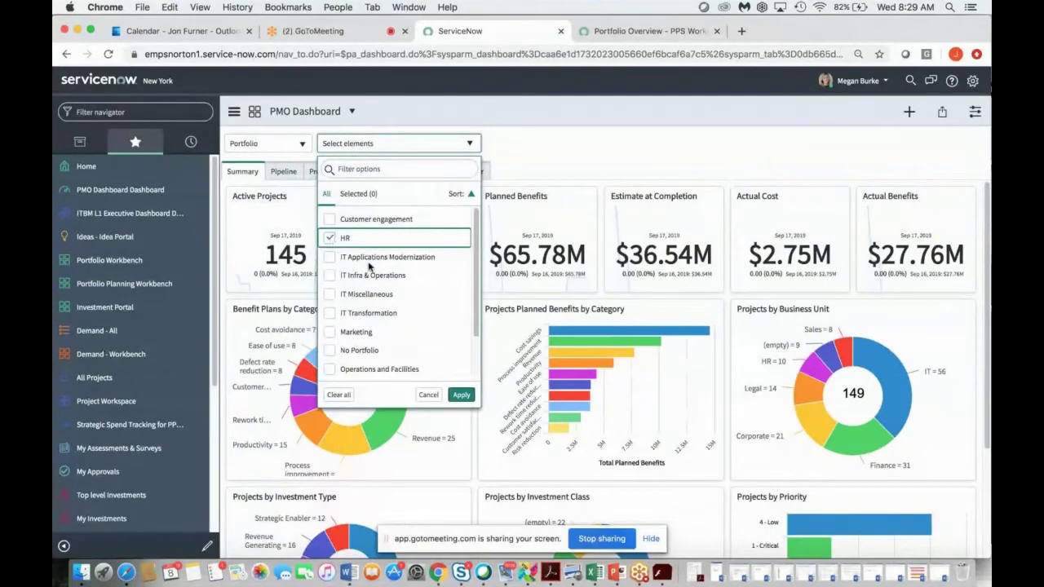
left_click(461, 395)
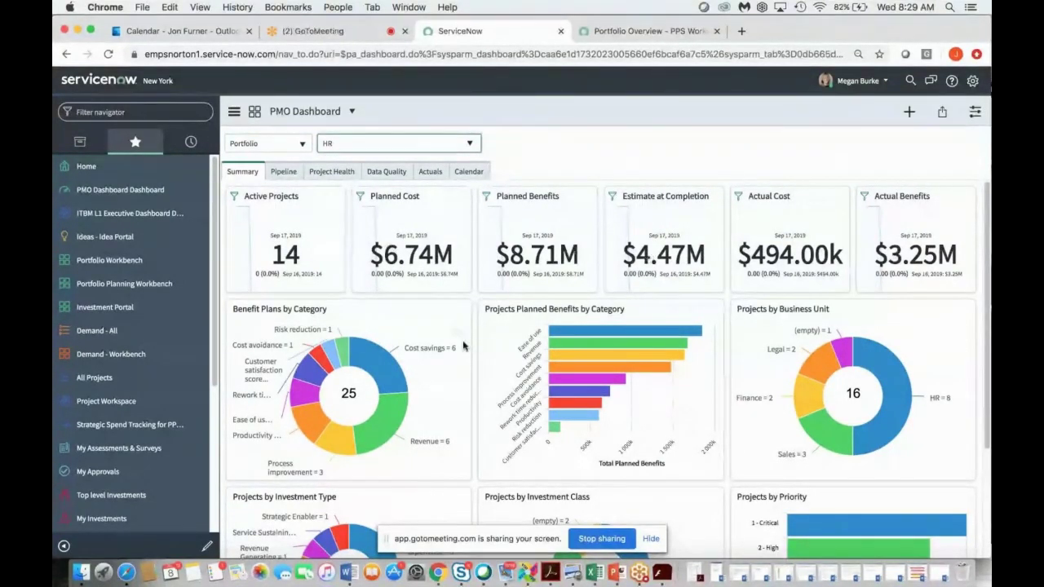
Review the HR portfolio's summary widgets and the Active Demands trend in its pipeline details
scroll(477, 457, "down", 1)
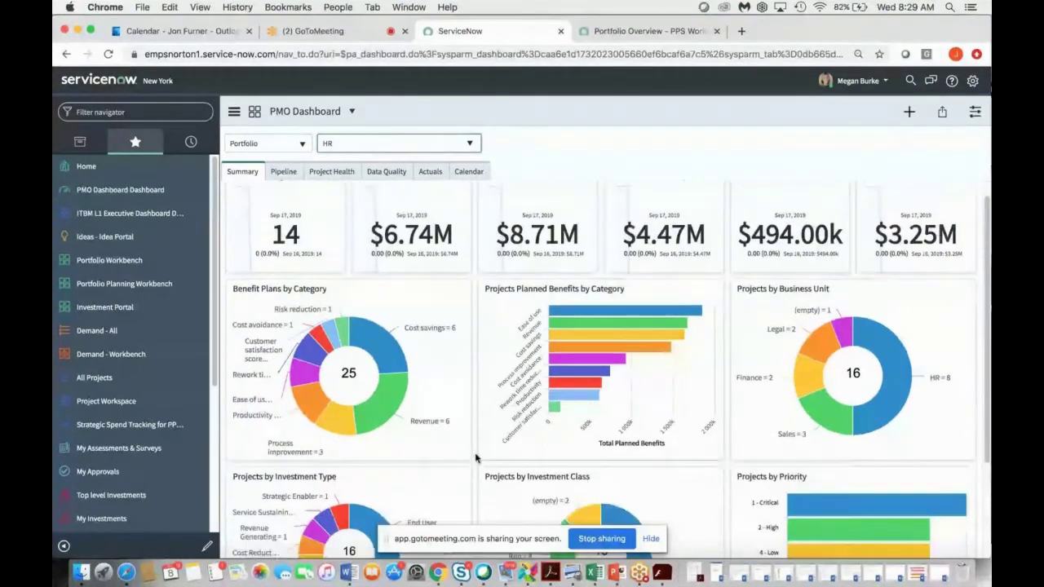
scroll(476, 459, "up", 1)
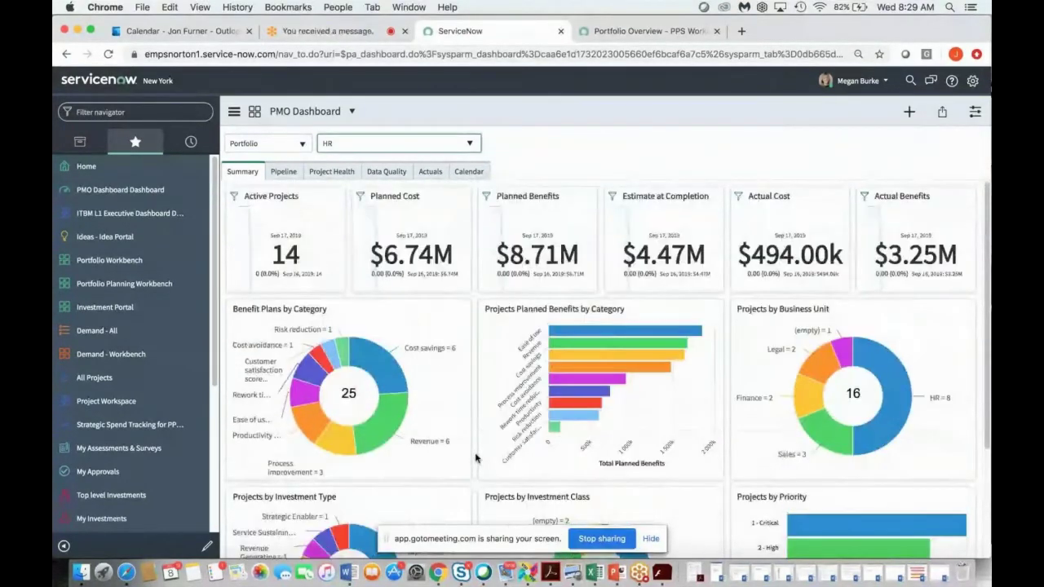
left_click(284, 172)
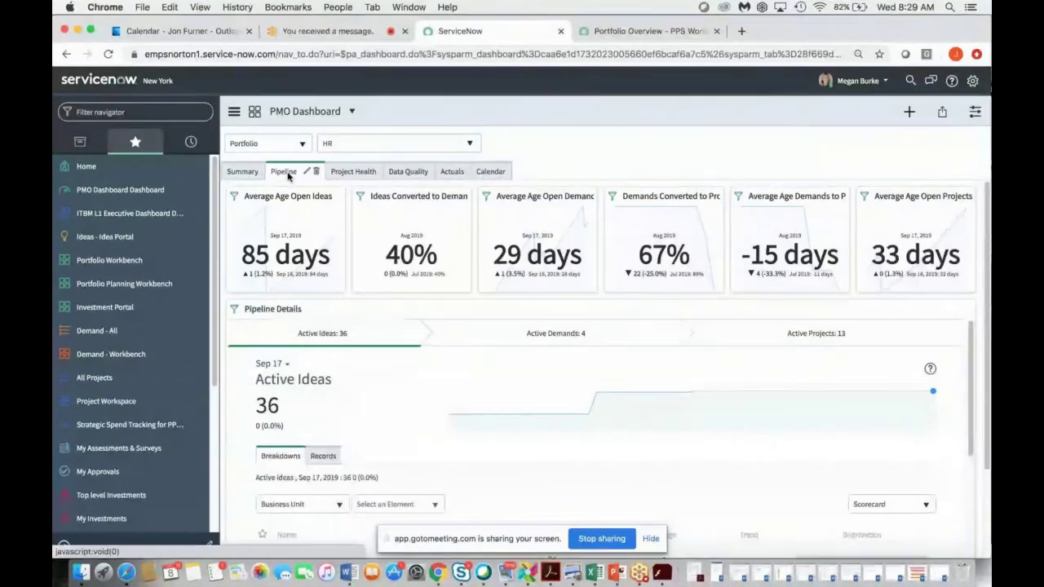
left_click(554, 335)
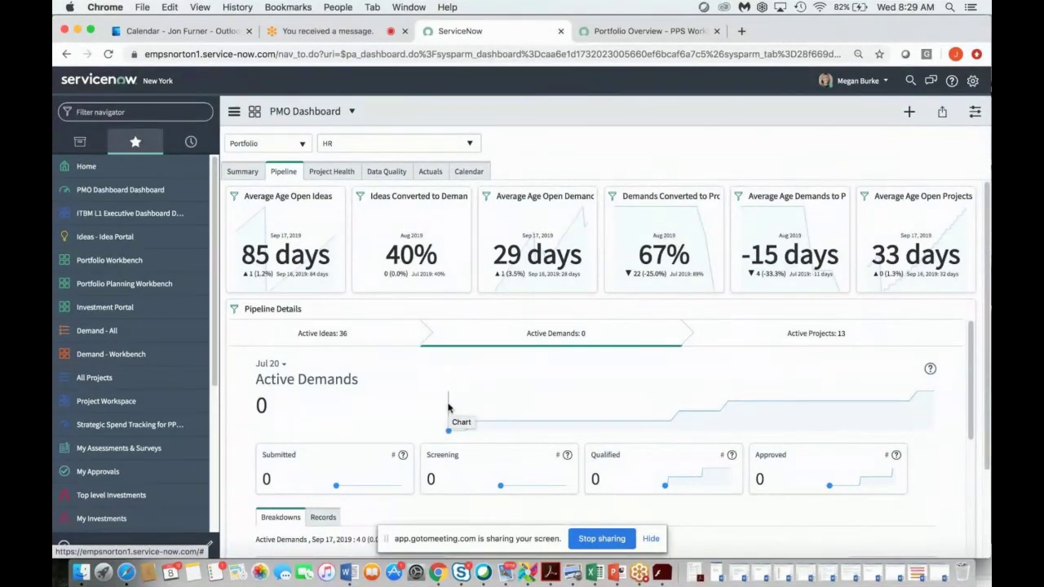
Examine the HR portfolio's Project Health indicators, weekly status trend and hours by time category
left_click(328, 176)
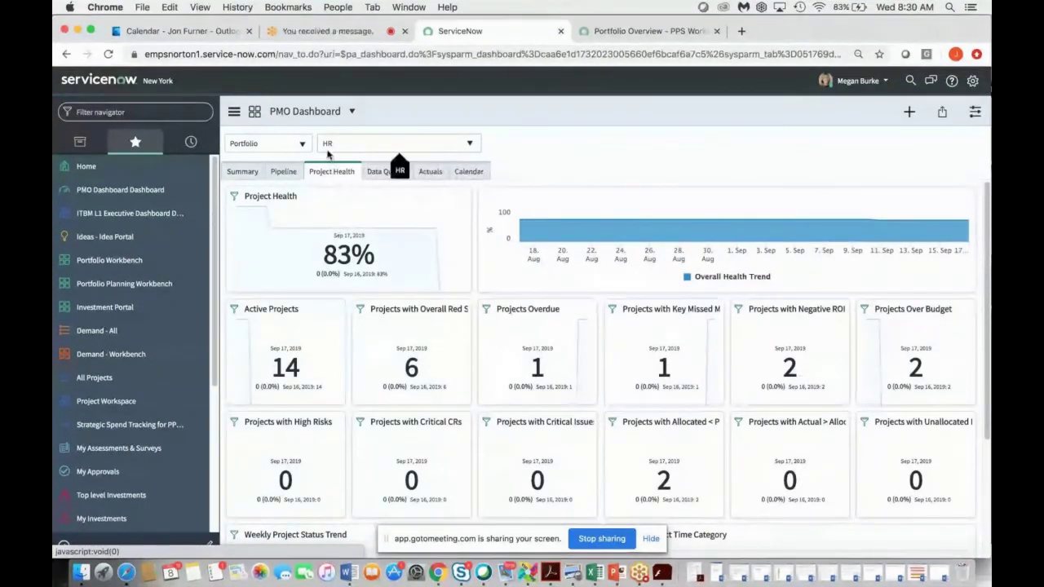
scroll(476, 448, "down", 1)
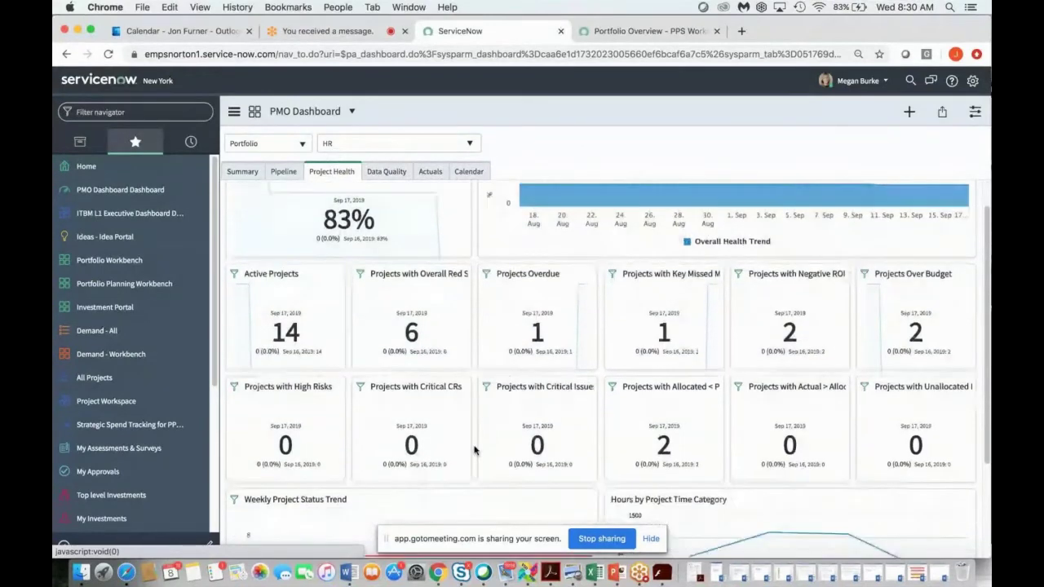
scroll(474, 449, "down", 4)
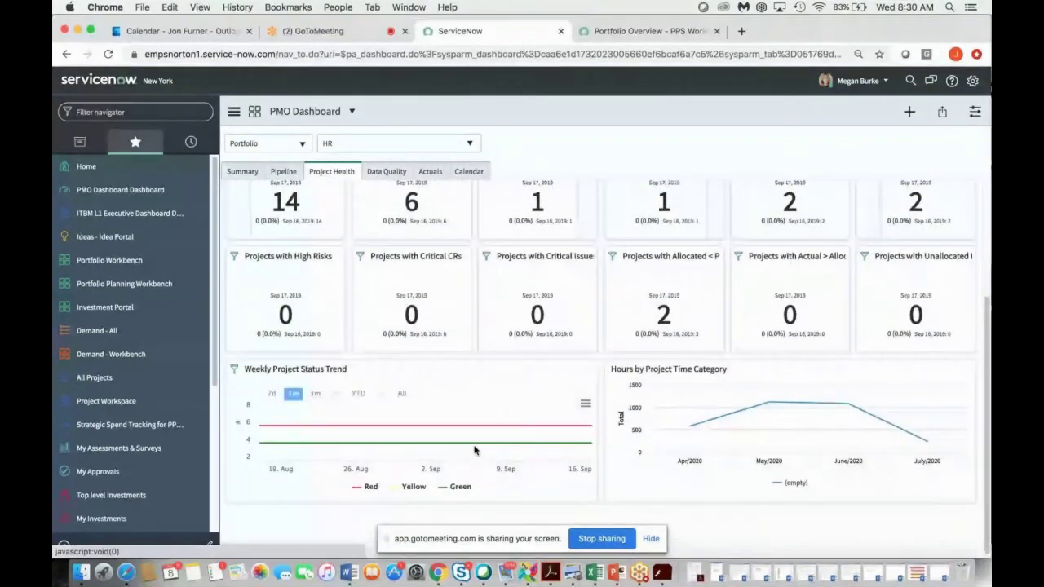
scroll(476, 449, "up", 5)
Clear the HR filter from the PMO Dashboard and show the Data Quality metrics for all portfolios
left_click(470, 144)
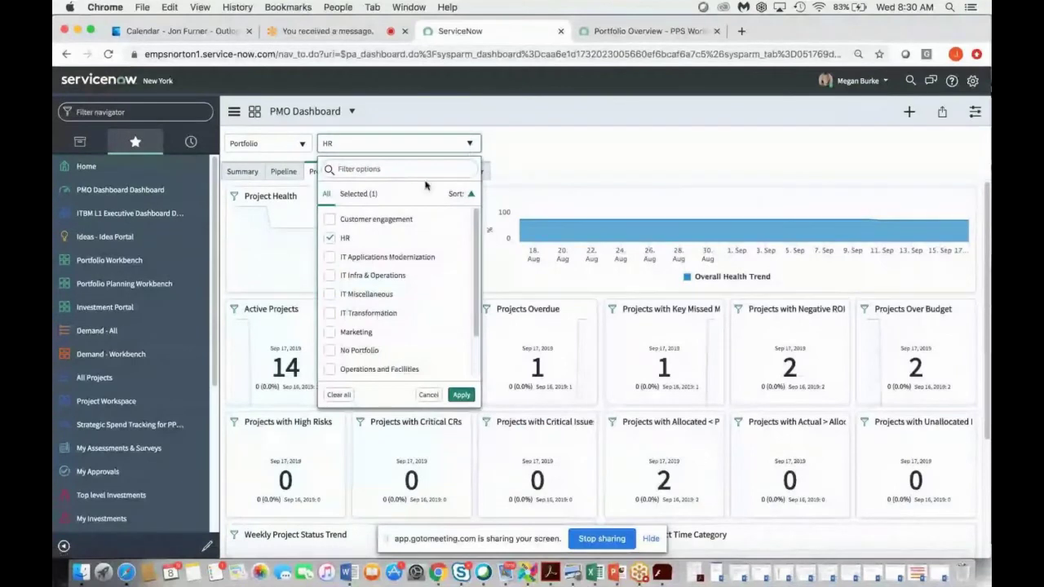
left_click(329, 237)
left_click(461, 395)
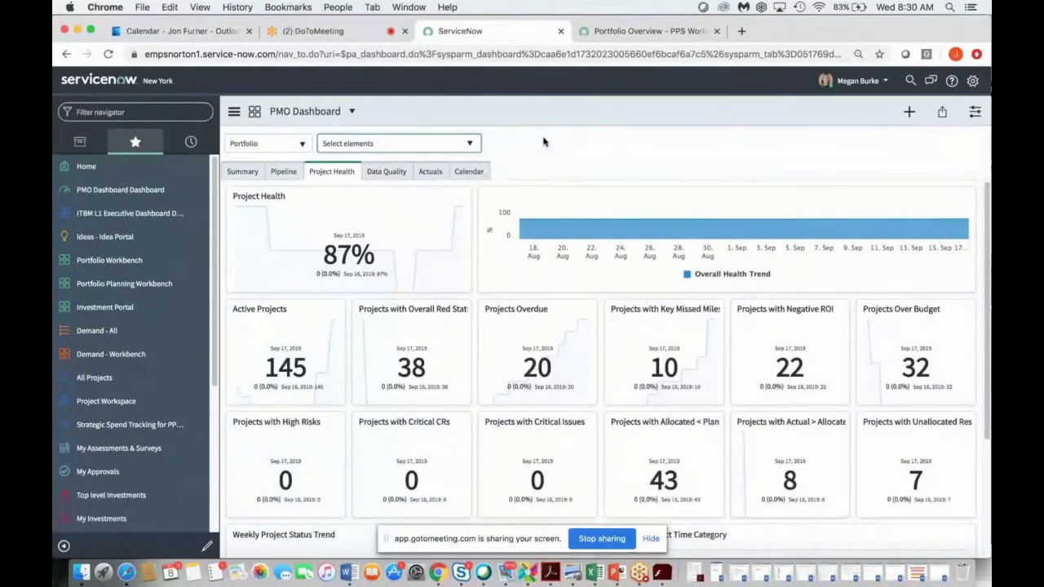
left_click(389, 175)
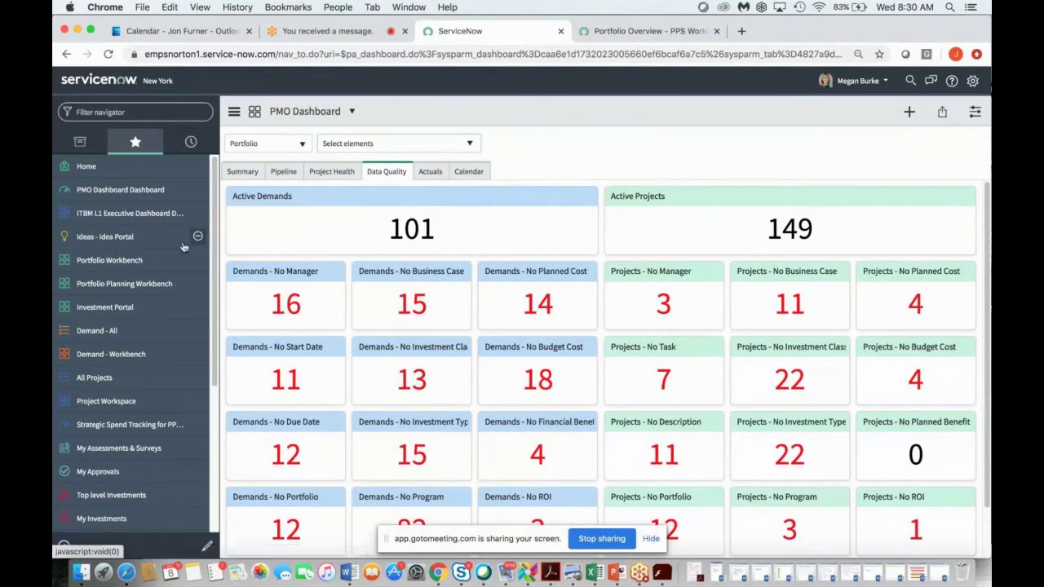
Open the HR portfolio from the Portfolio Workbench and save a Capex target of 4000000 for FY20
left_click(110, 262)
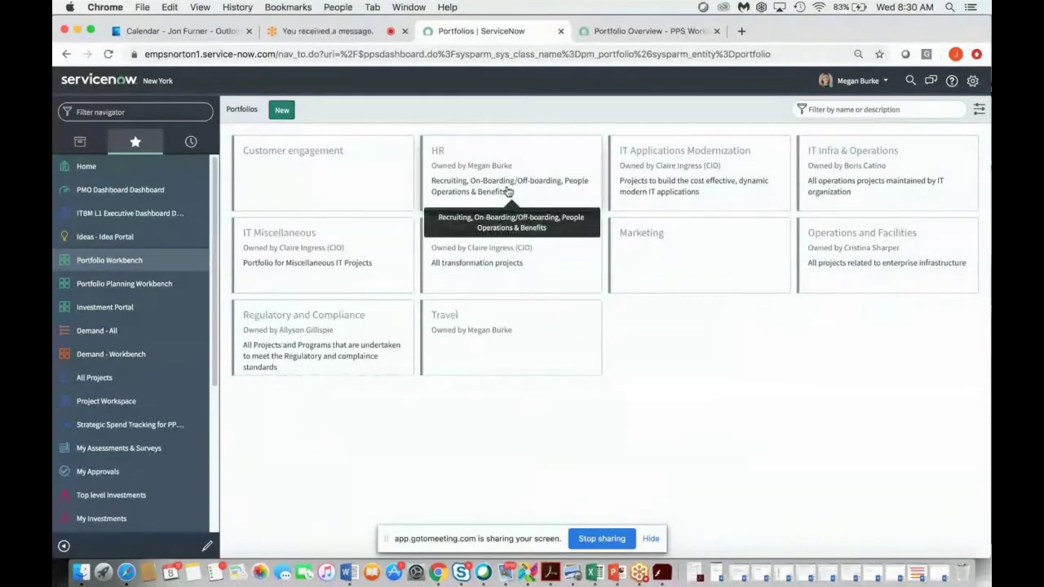
left_click(475, 181)
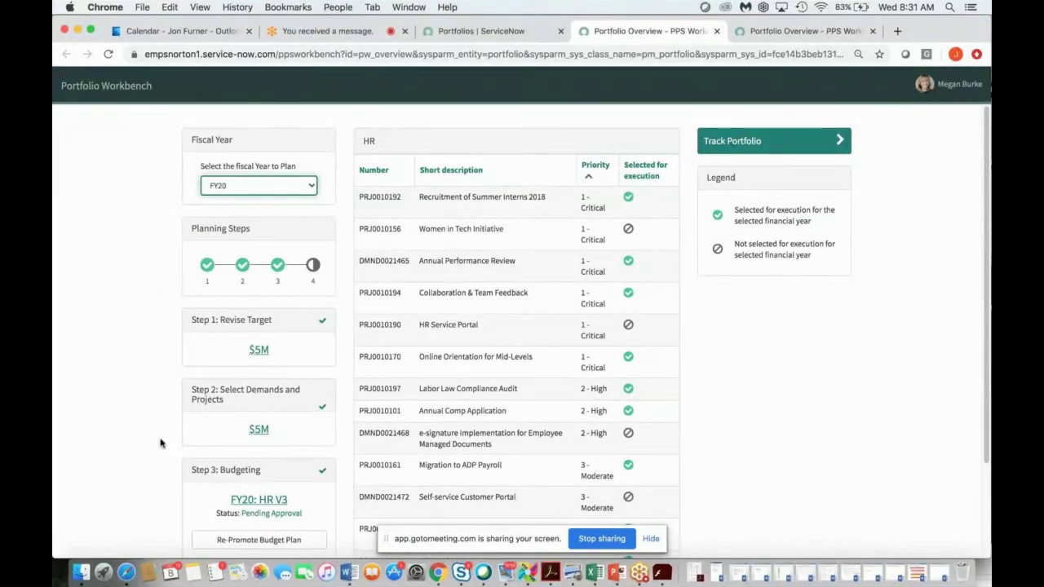
left_click(262, 353)
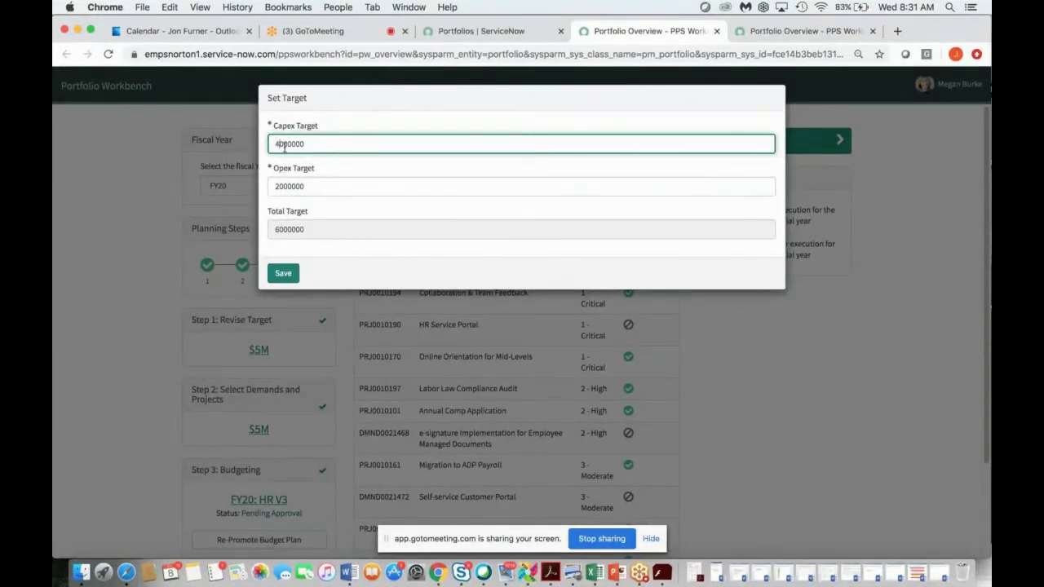
left_click(283, 274)
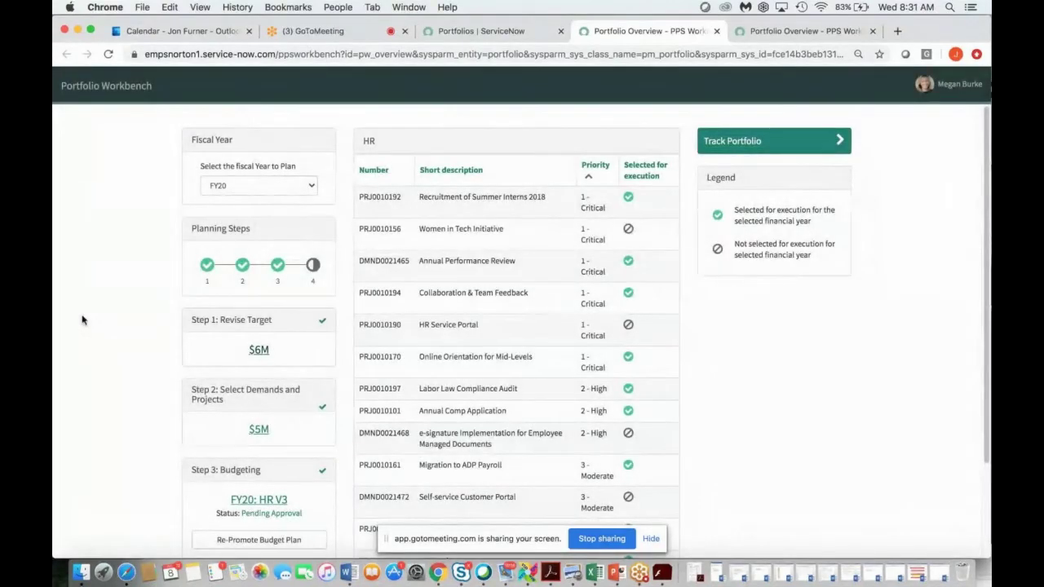
Open the FY20 demand and project selection for HR and look through the columns available for the timeline list
left_click(258, 429)
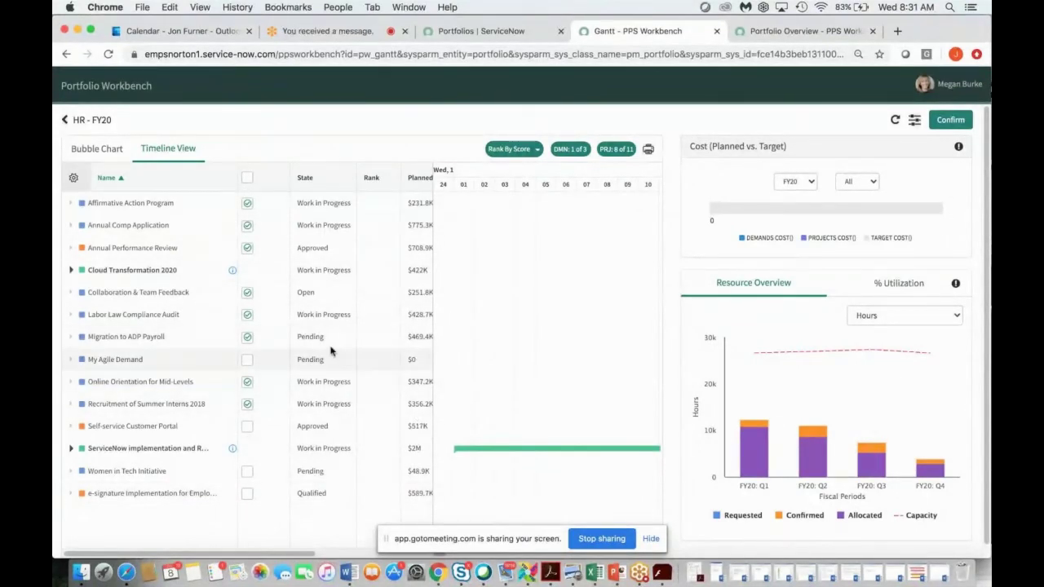
left_click(73, 179)
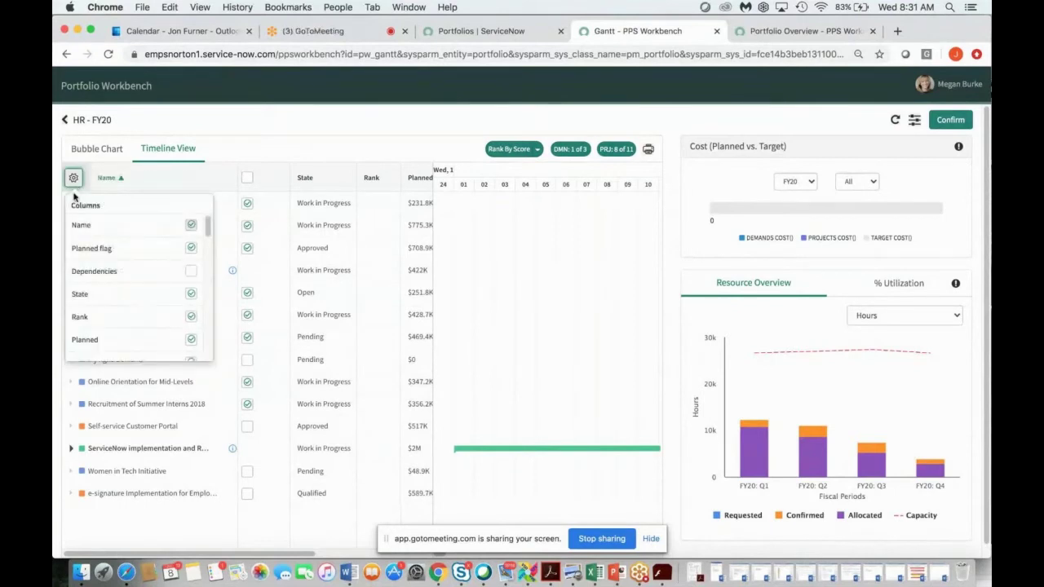
scroll(111, 341, "down", 1)
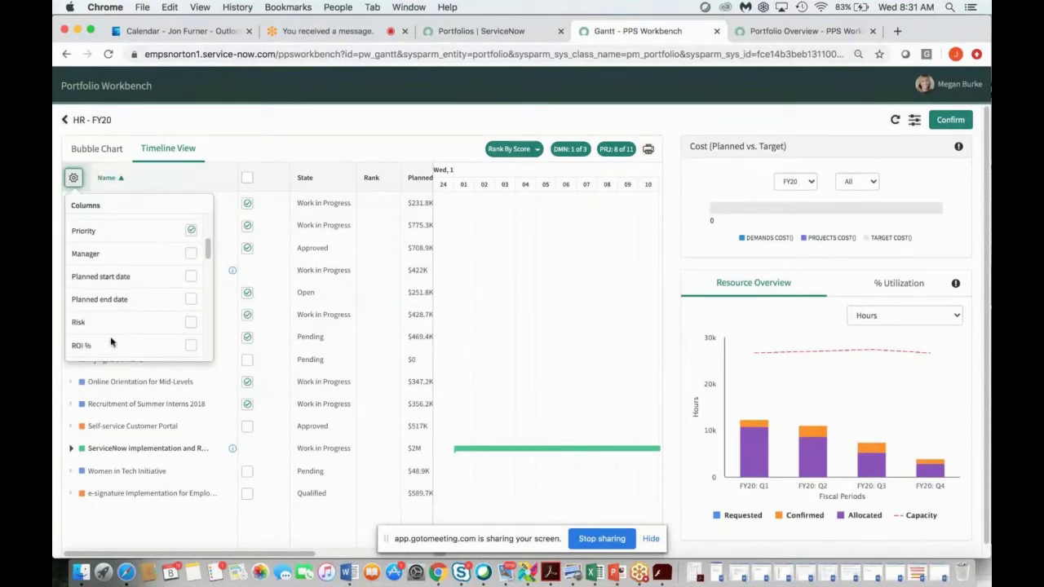
scroll(112, 343, "down", 8)
scroll(112, 342, "down", 8)
scroll(111, 342, "up", 8)
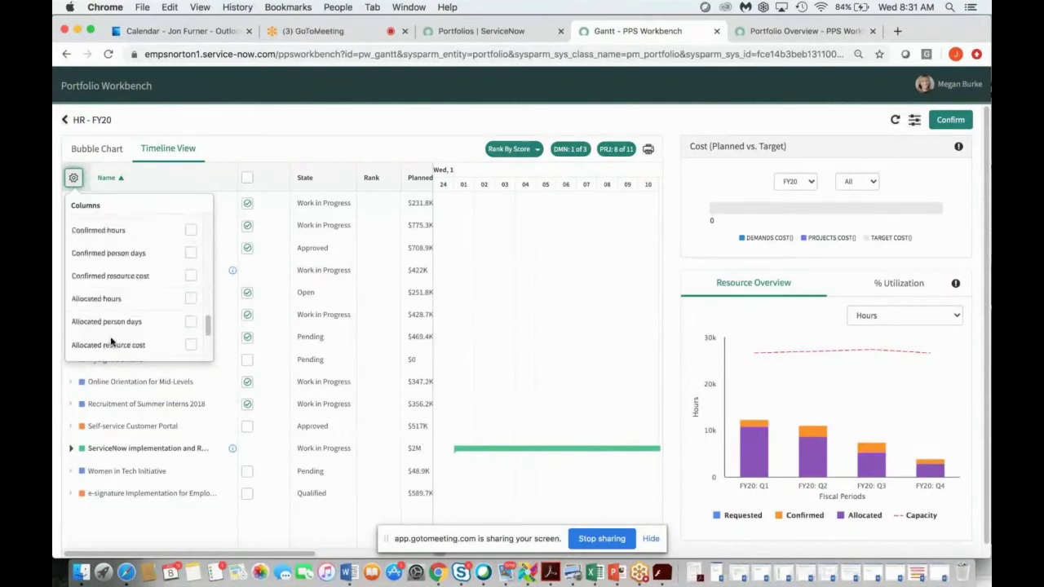
left_click(247, 140)
Sort the demands and projects by priority and bring the Online Orientation for Mid-Levels bar into the timeline
left_click_drag(433, 211, 536, 205)
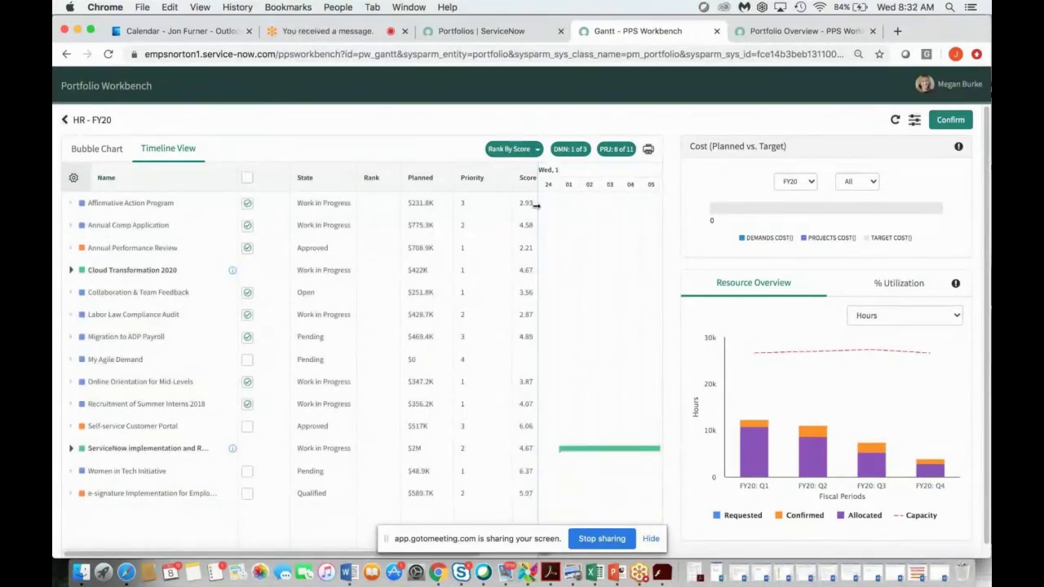
left_click(473, 178)
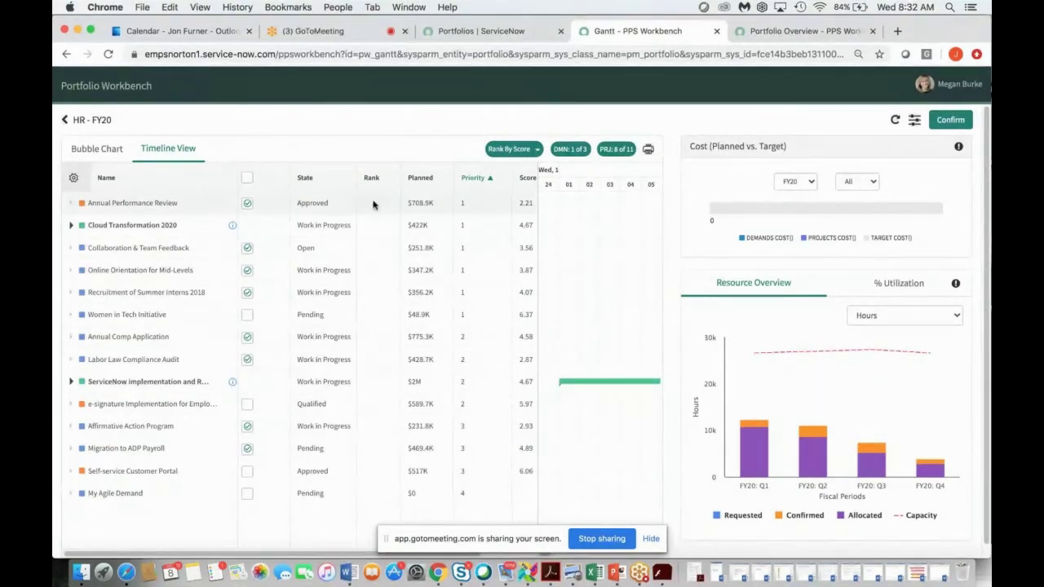
left_click_drag(534, 249, 374, 247)
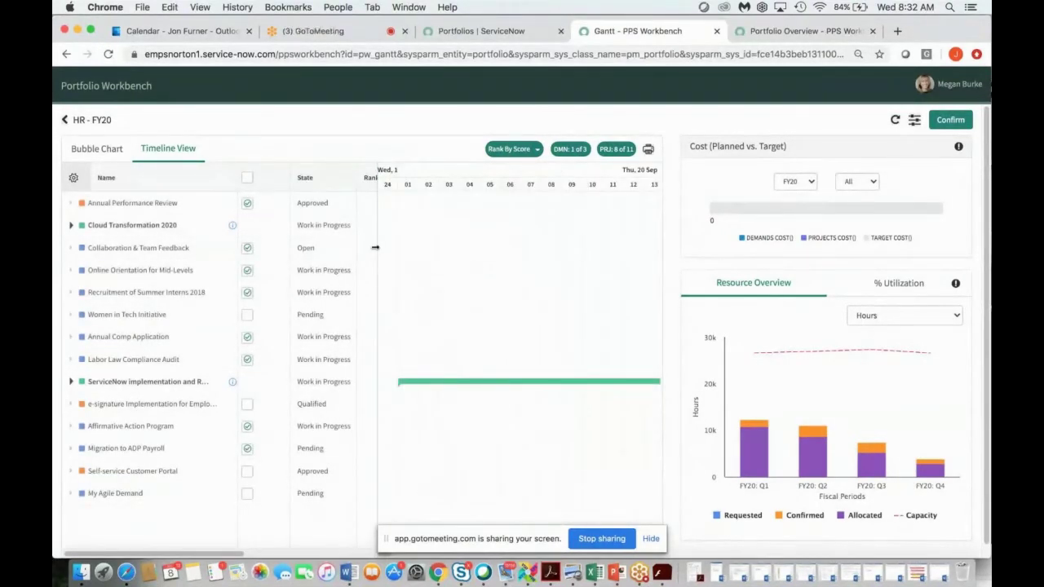
left_click(303, 274)
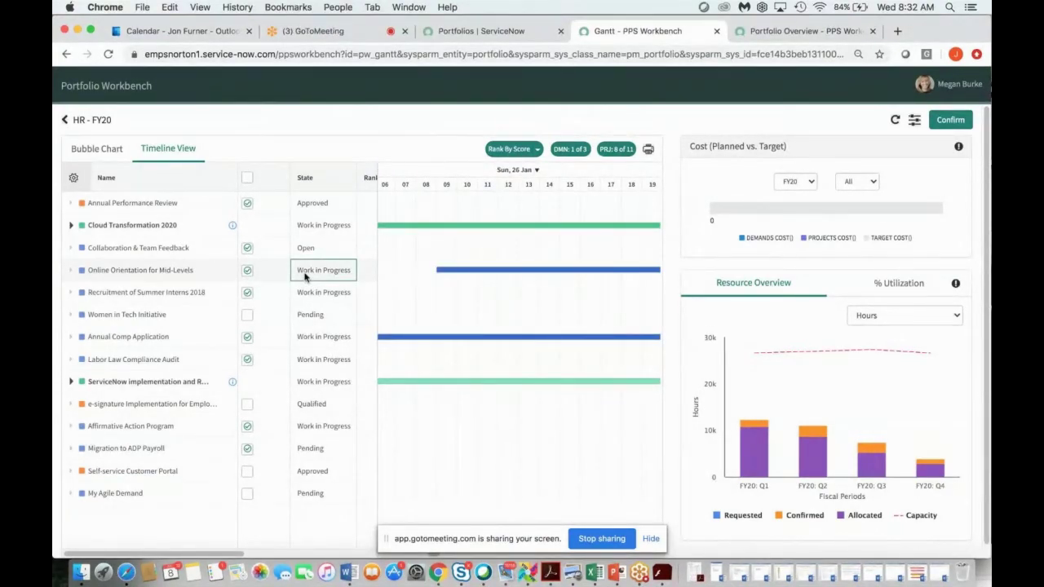
Turn on Auto Refresh for the cost and resource widgets
left_click(915, 122)
left_click(897, 179)
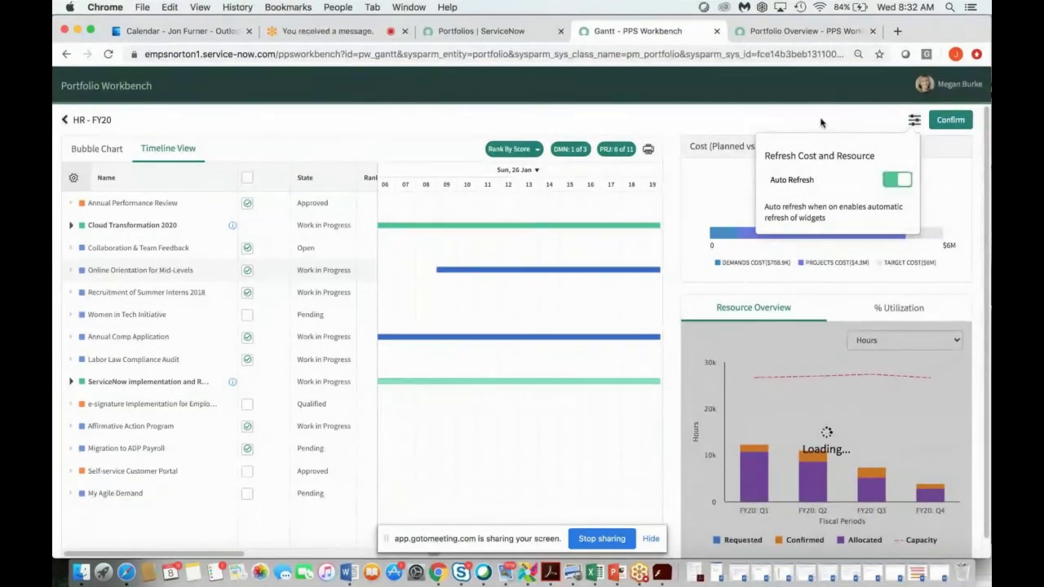
left_click(724, 129)
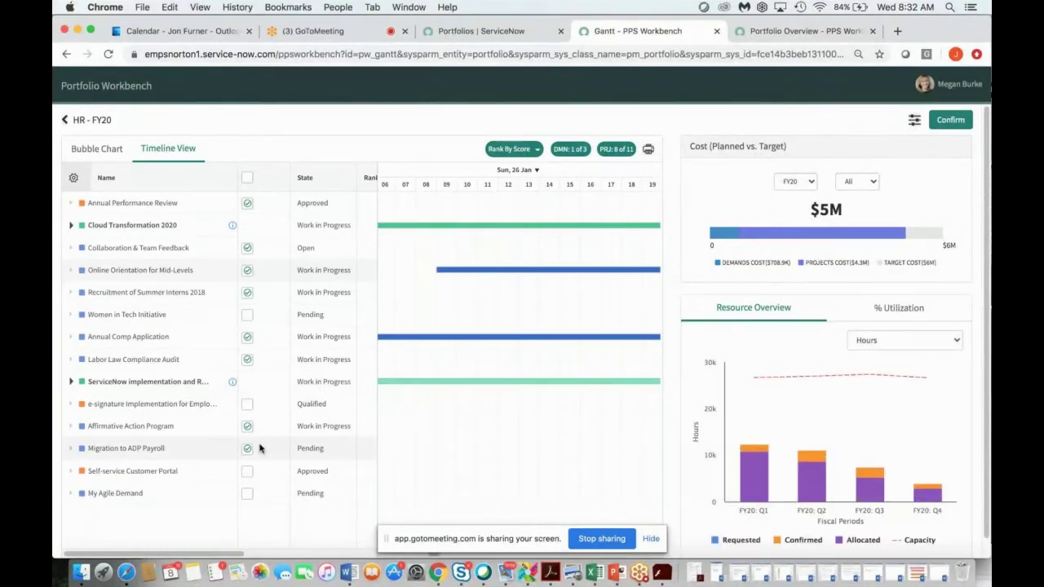
Select My Agile Demand and Self-service Customer Portal for inclusion in the HR FY20 plan
left_click(246, 495)
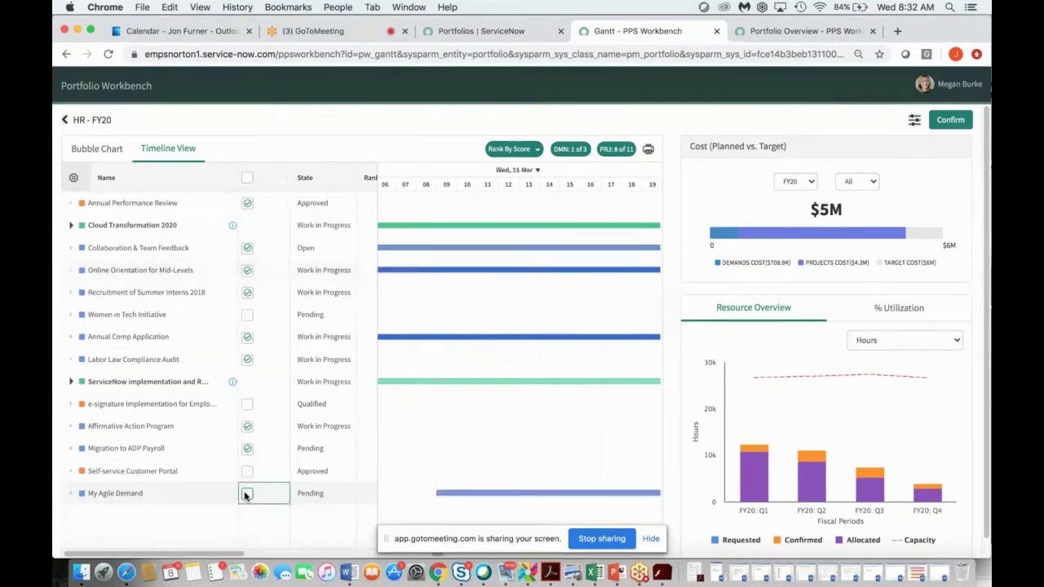
left_click(248, 495)
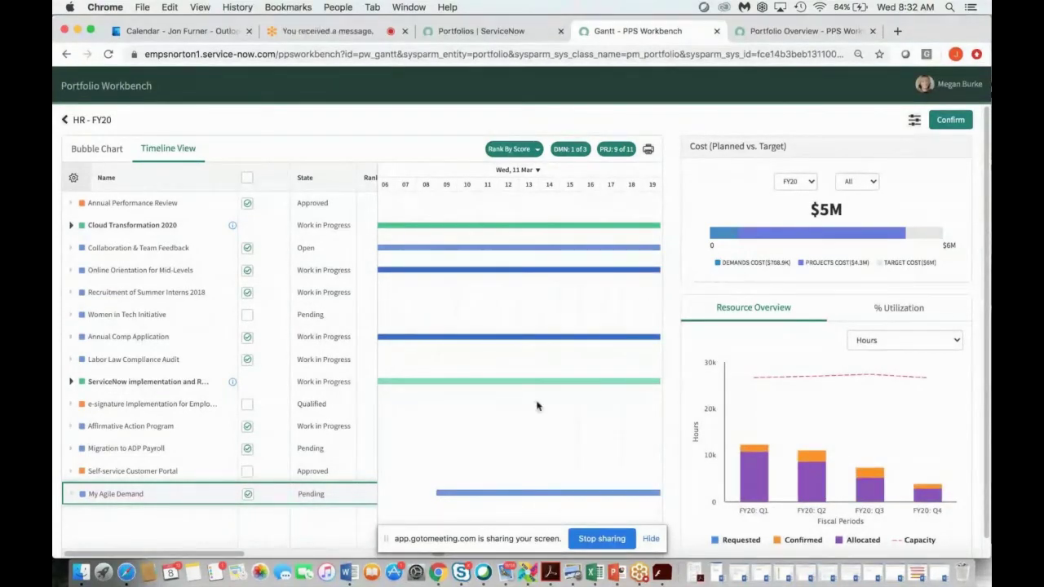
left_click(248, 472)
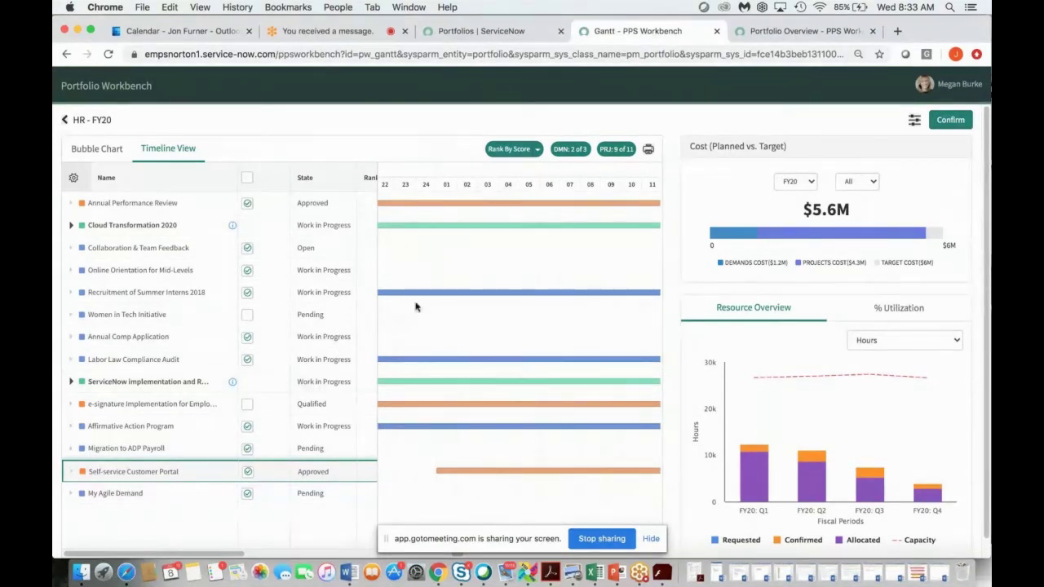
mouse_move(401, 297)
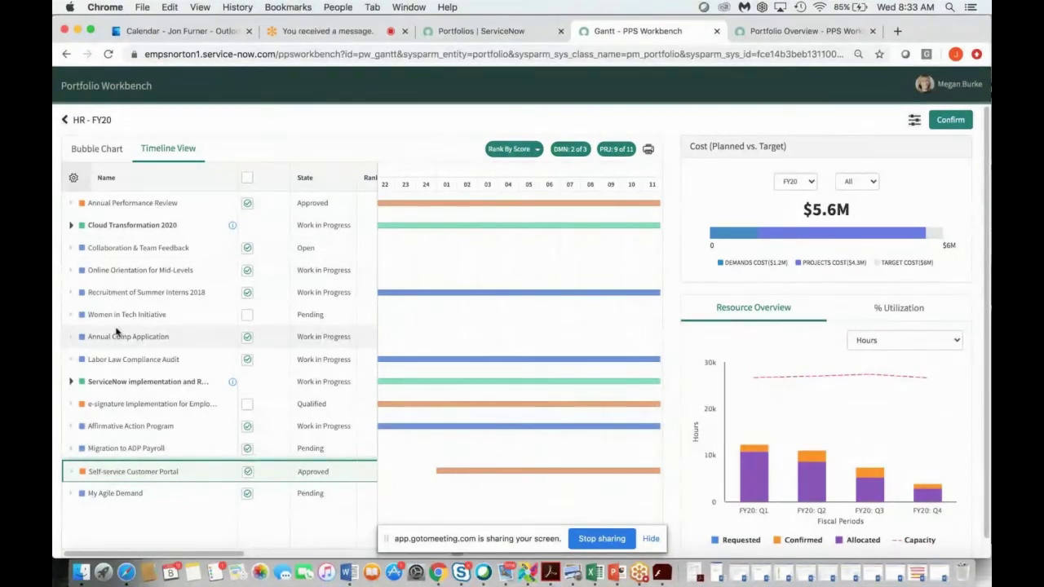
scroll(116, 332, "down", 1)
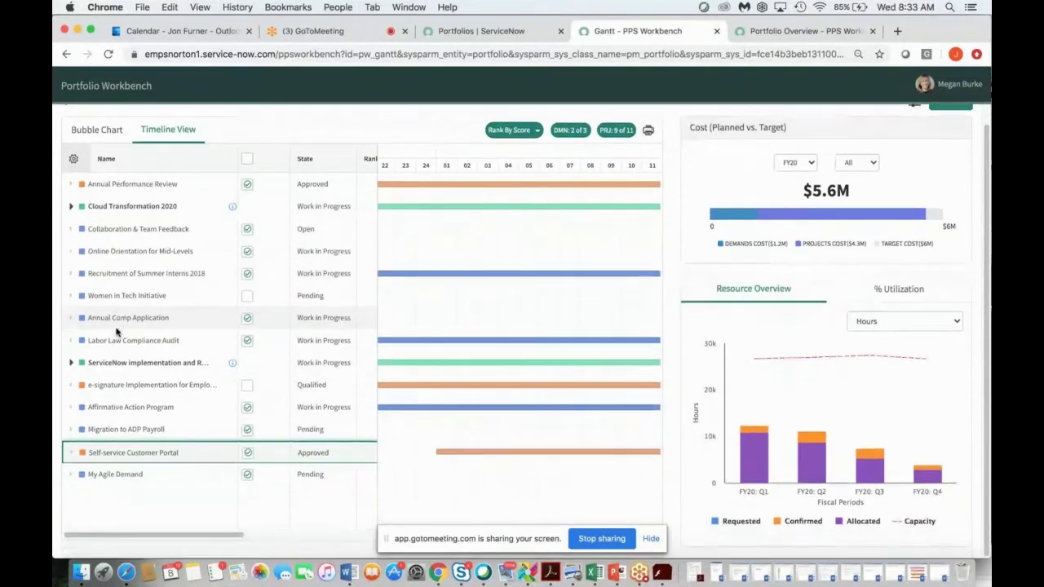
scroll(117, 332, "up", 1)
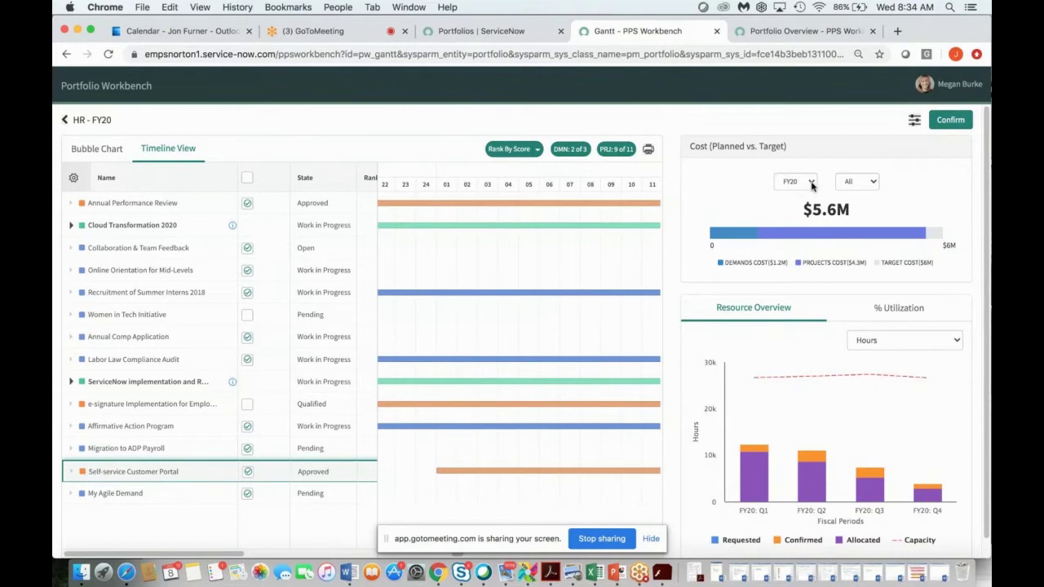
Look through the fiscal periods available for the planned versus target cost, keeping FY20
left_click(812, 184)
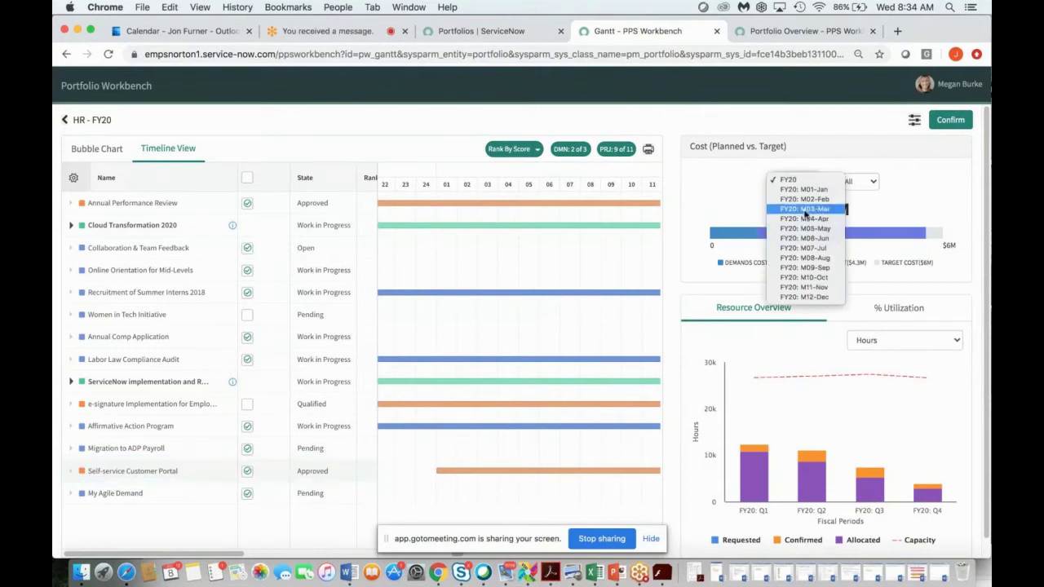
left_click(790, 179)
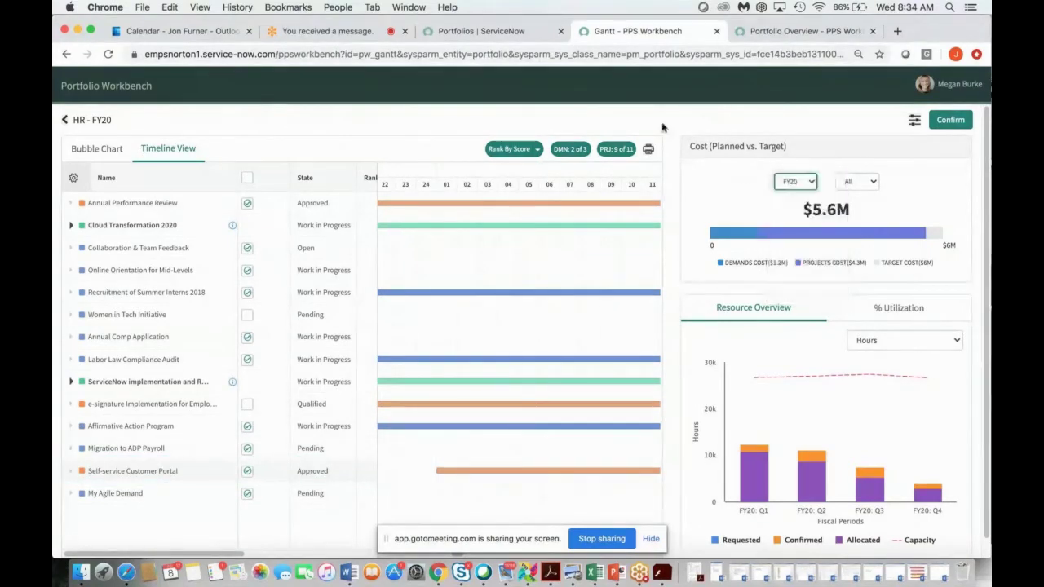
Reopen the HR portfolio overview and look through the fiscal years available for planning, keeping FY20
left_click(496, 33)
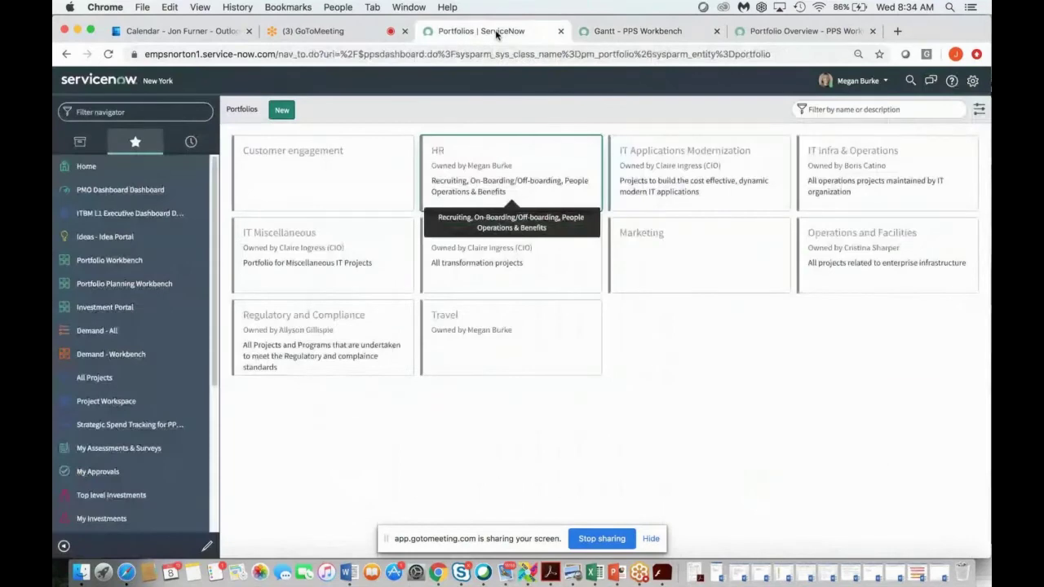
left_click(480, 177)
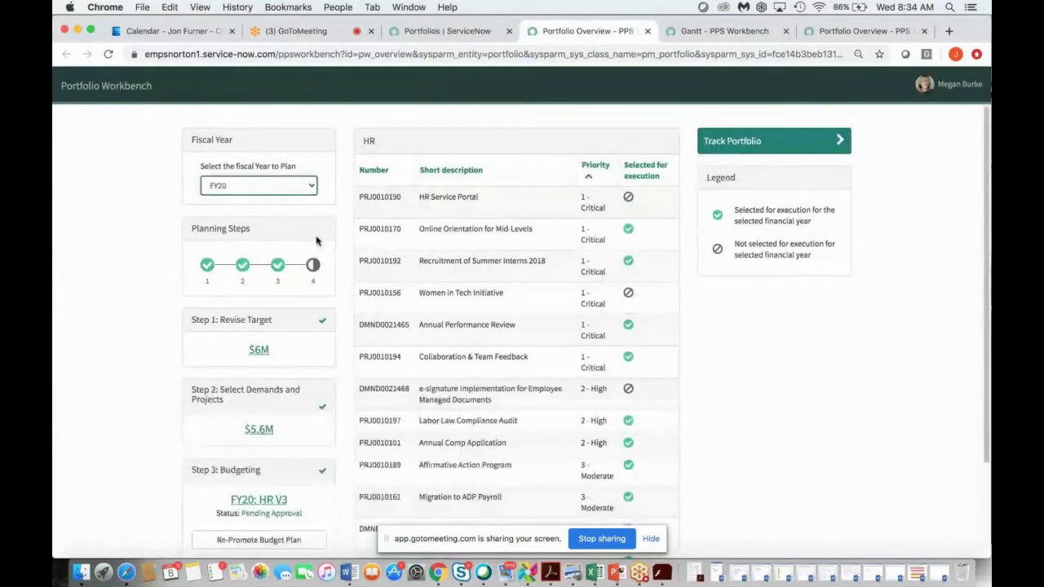
left_click(310, 187)
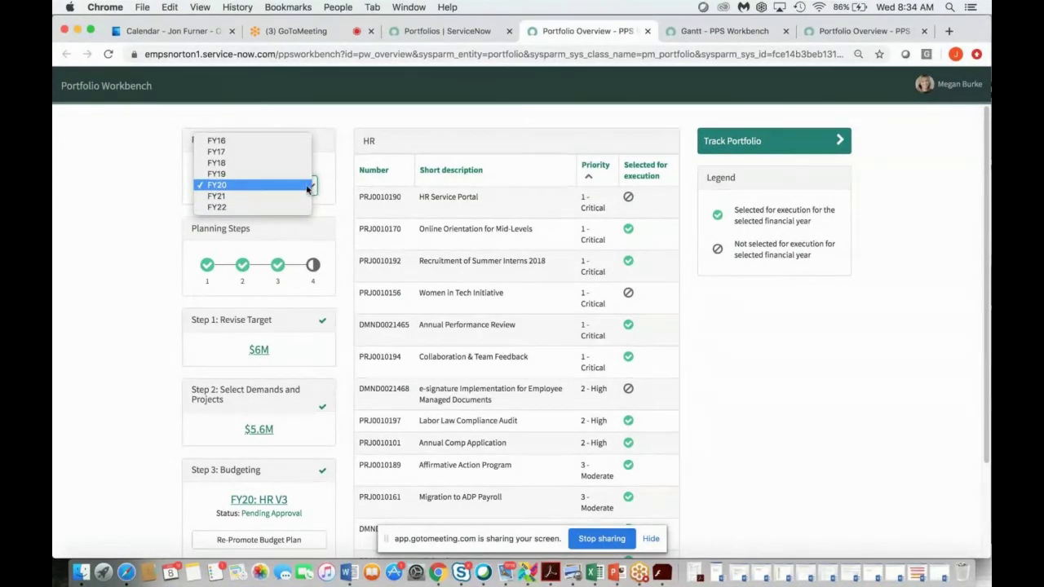
left_click(310, 187)
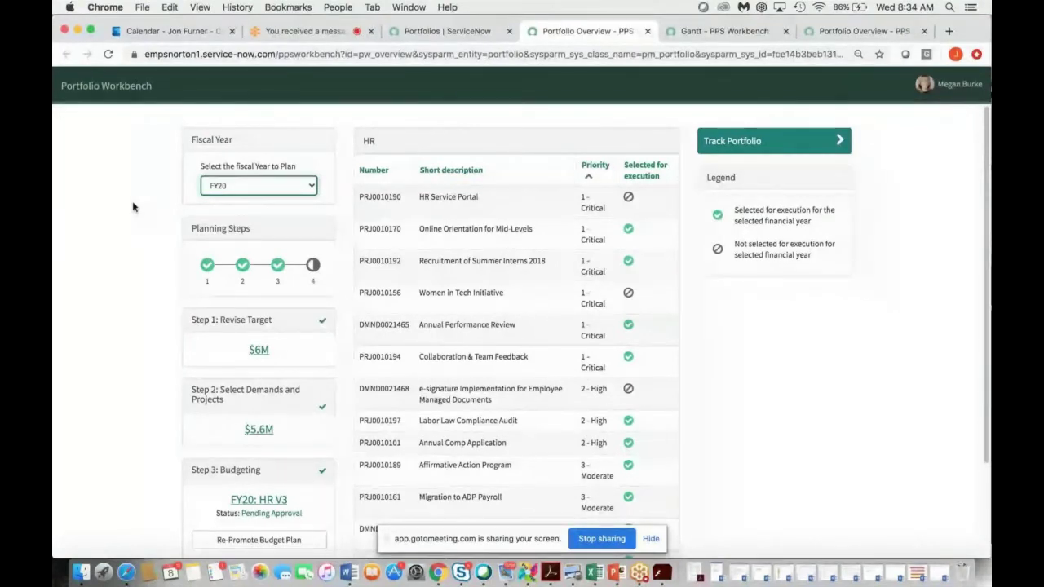
View the FY20 demand and project selection for HR once more and return to the HR portfolio overview
left_click(258, 429)
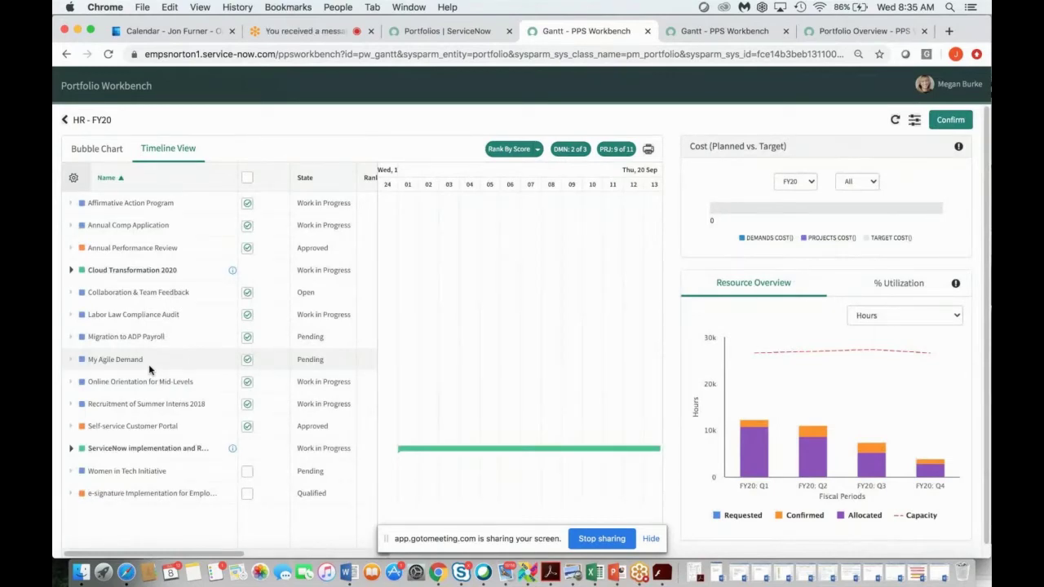
left_click(447, 31)
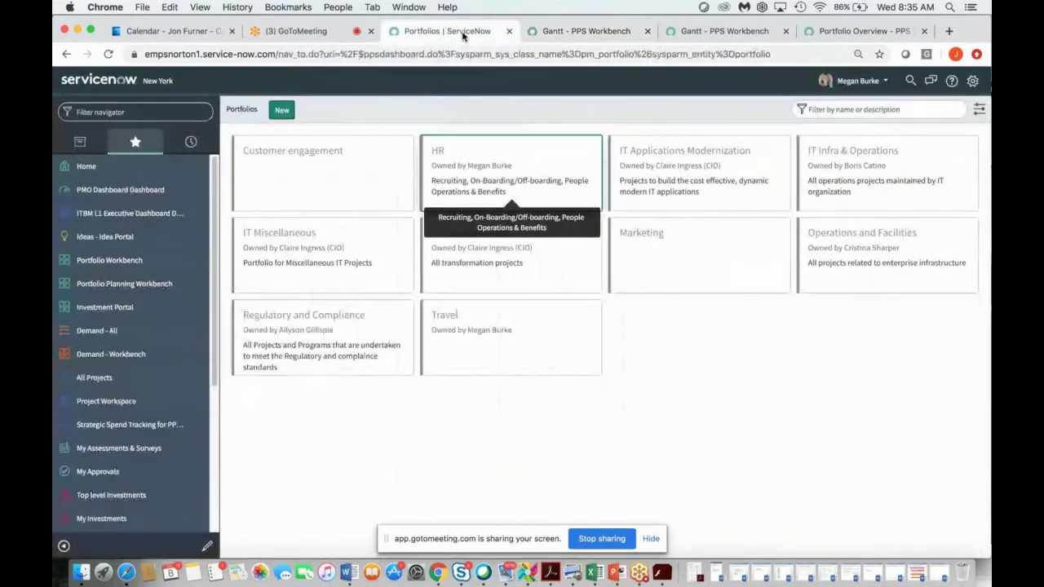
left_click(484, 188)
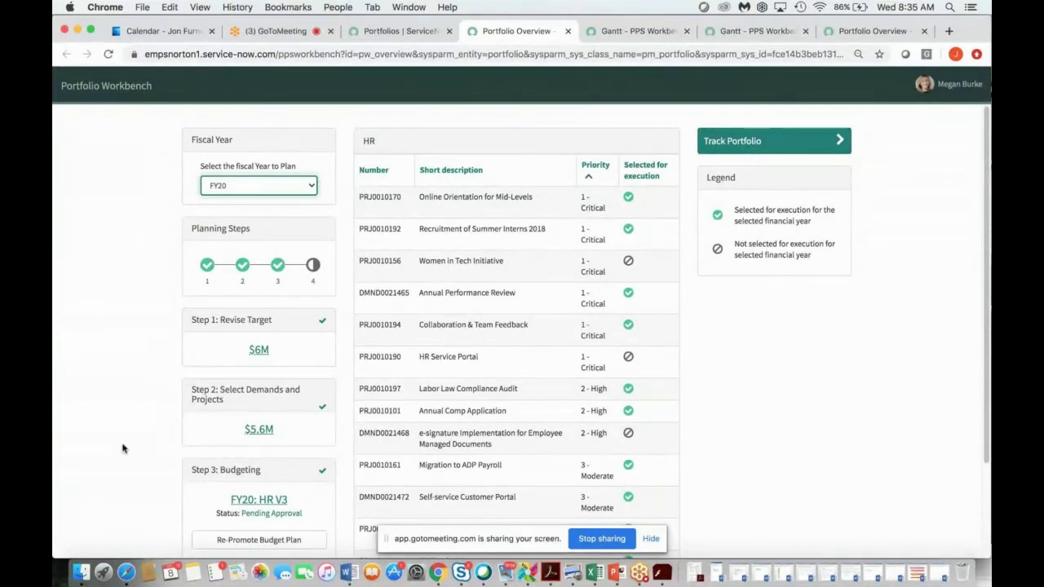
Open the FY20: HR V3 budget plan and review the portfolio tasks listed under HR
scroll(86, 444, "down", 3)
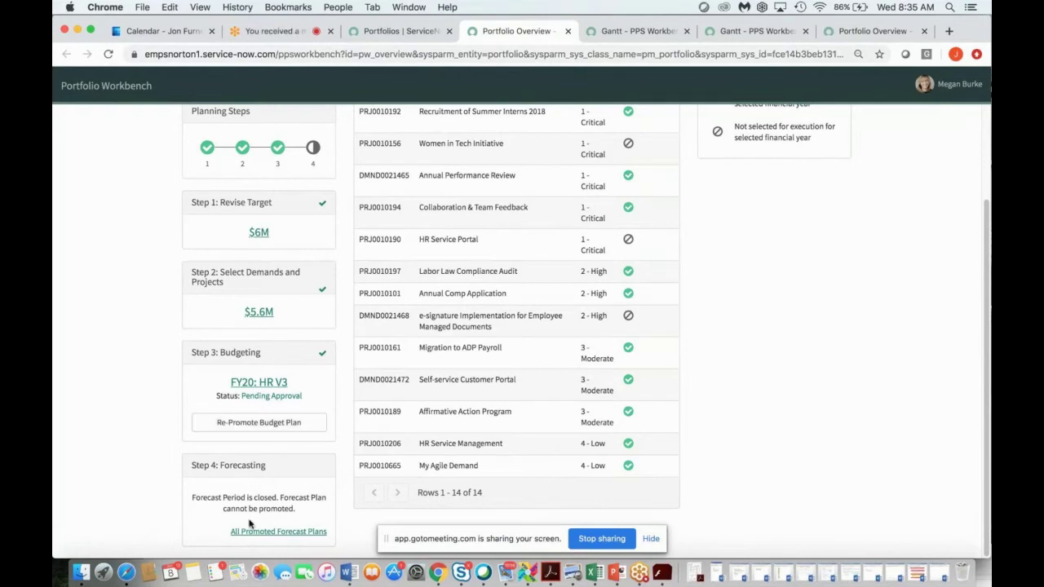
left_click(259, 383)
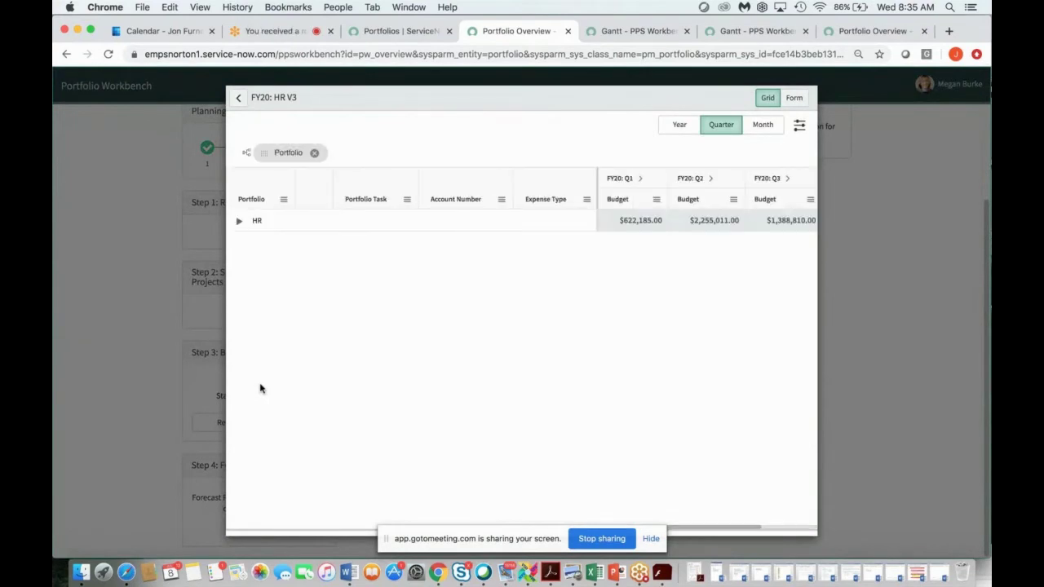
left_click(239, 222)
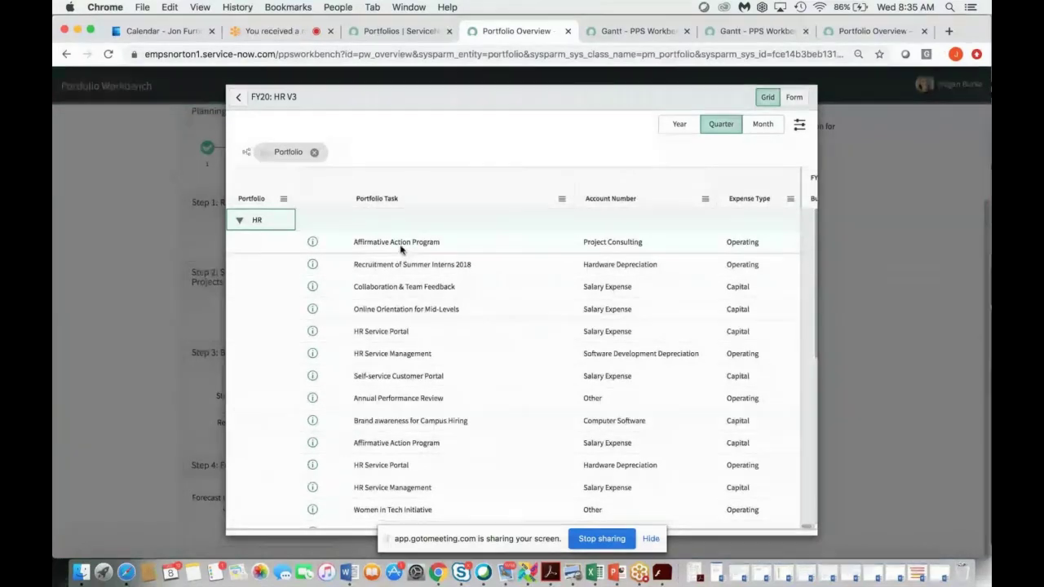
scroll(400, 443, "down", 1)
scroll(400, 443, "down", 5)
scroll(400, 443, "up", 6)
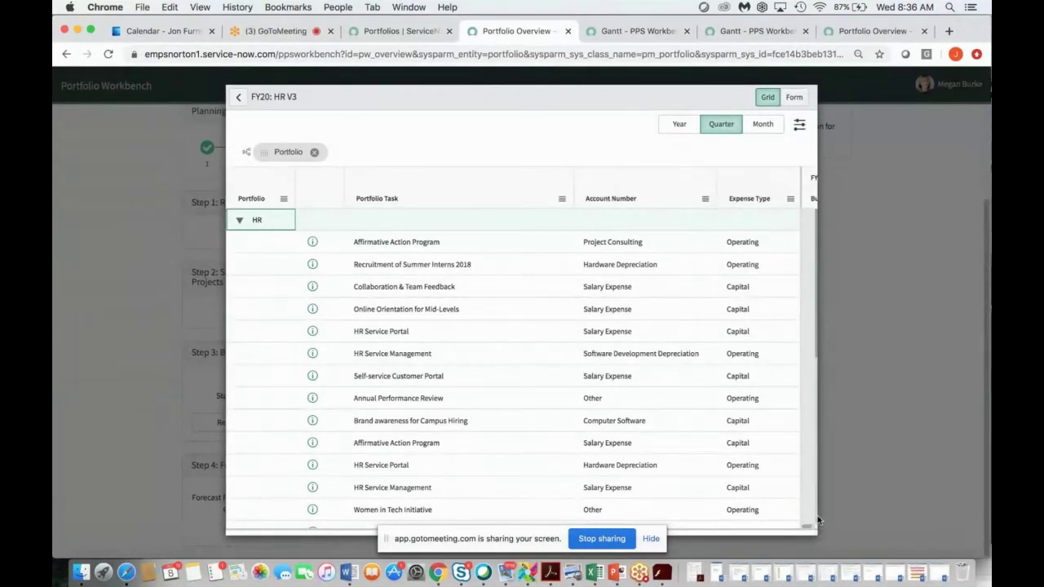
Show the budget plan by year, check the detail columns for FY20, and expand the HR portfolio's tasks
left_click(685, 133)
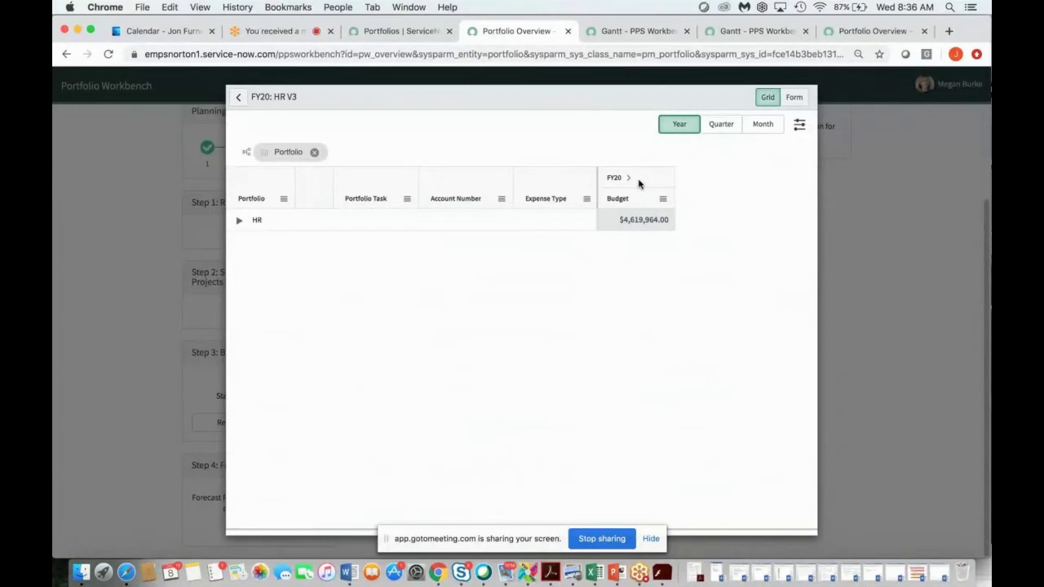
left_click(628, 178)
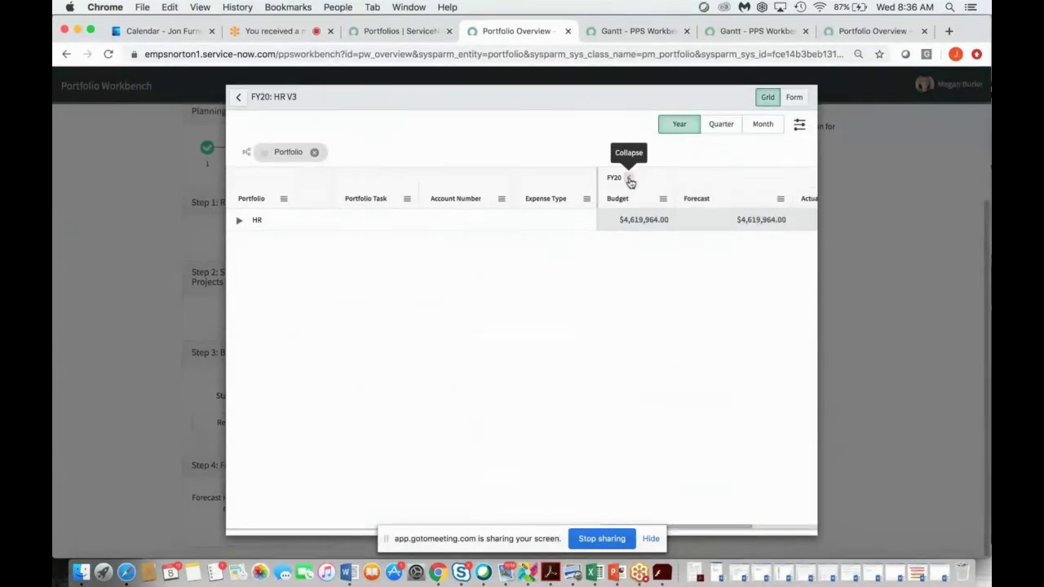
left_click(629, 179)
left_click(239, 221)
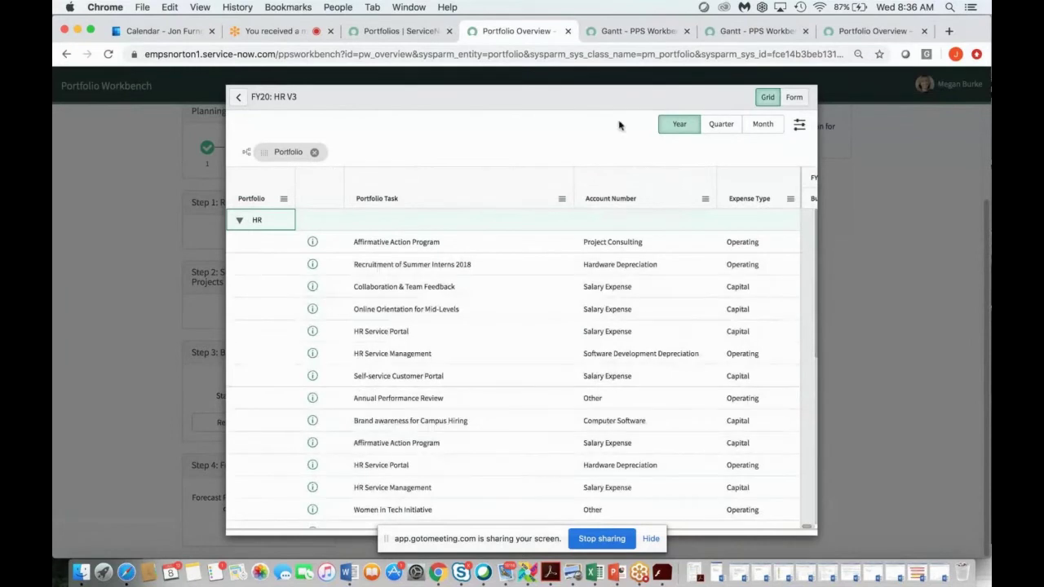
Switch the FY20: HR V3 plan to the form view and review its plan items
left_click(793, 98)
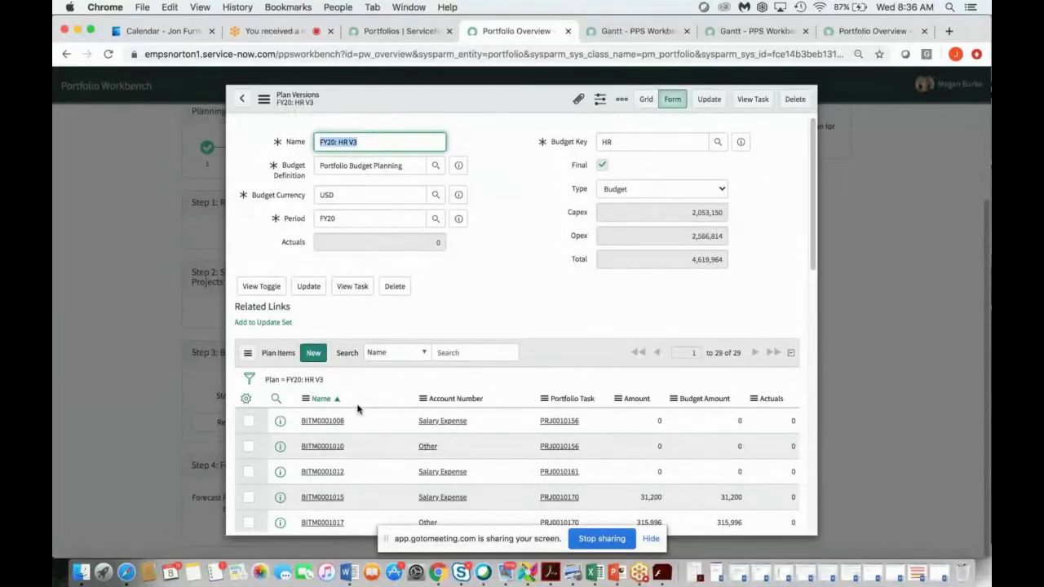
scroll(359, 416, "down", 5)
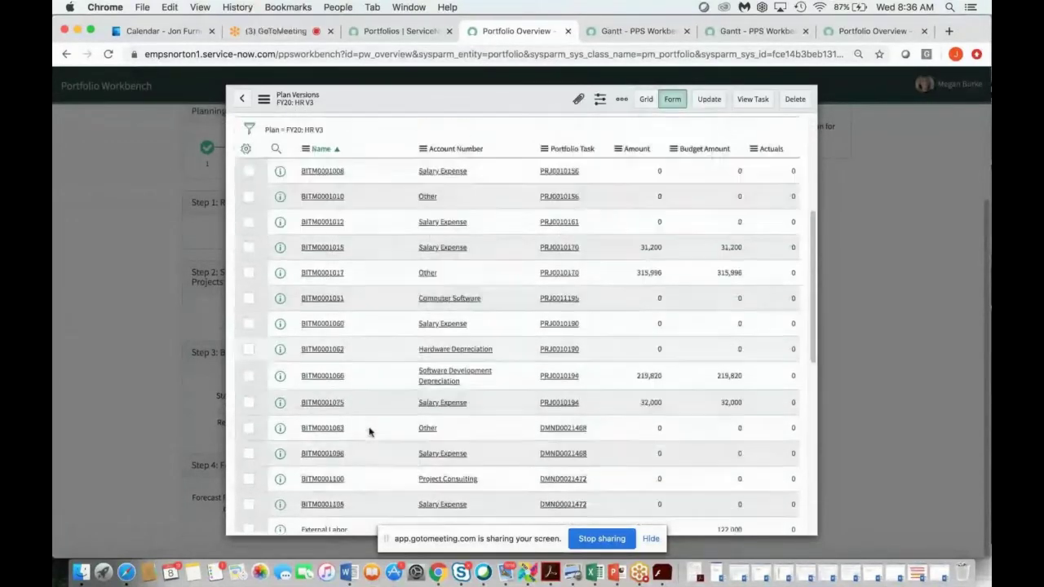
scroll(369, 432, "down", 2)
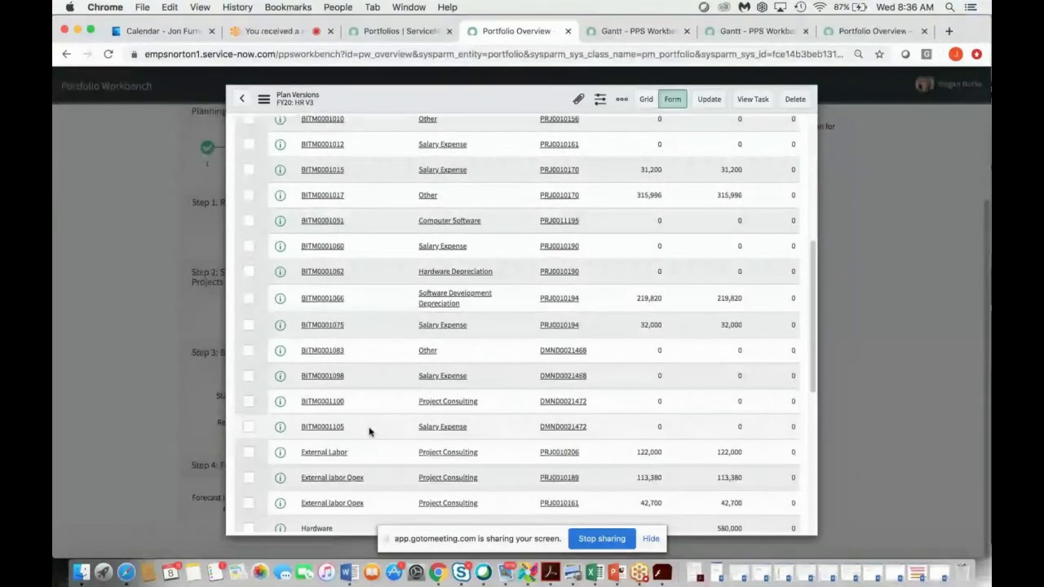
scroll(369, 432, "up", 5)
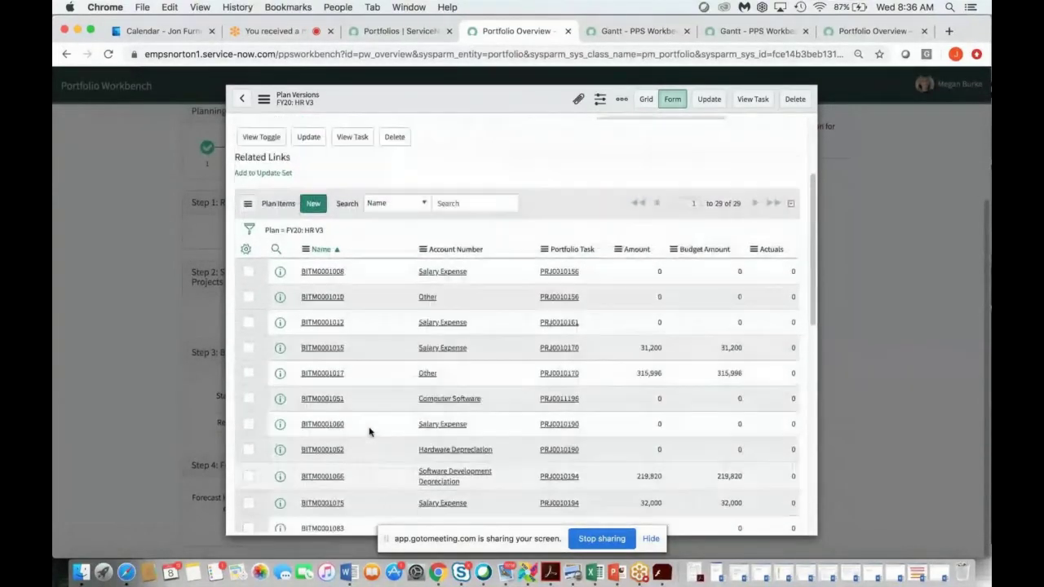
scroll(369, 432, "up", 2)
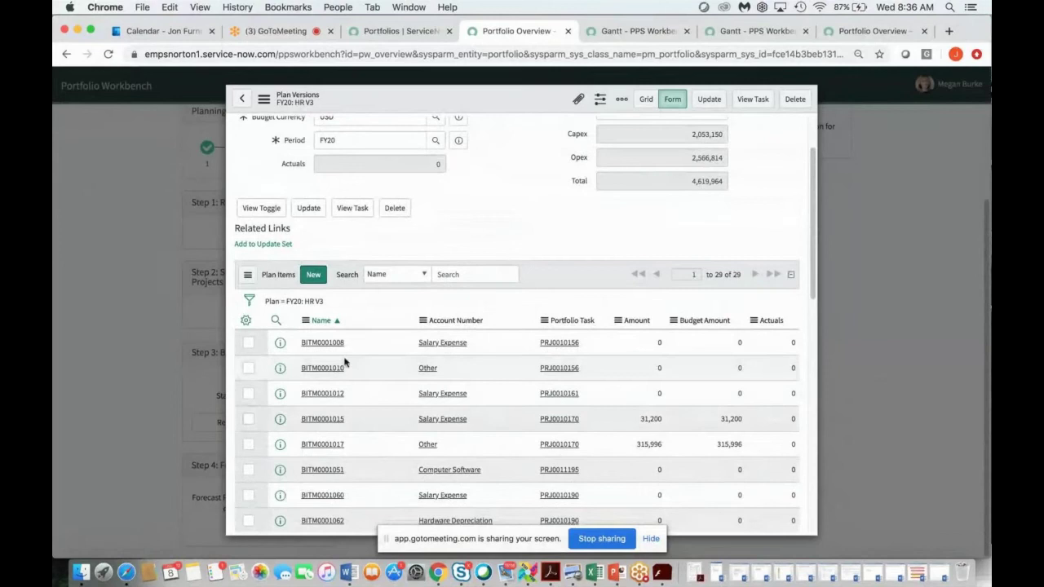
Start a plan item on the Computer Software account, try the Labor and Software / Hardware types, and leave it unsaved
left_click(314, 275)
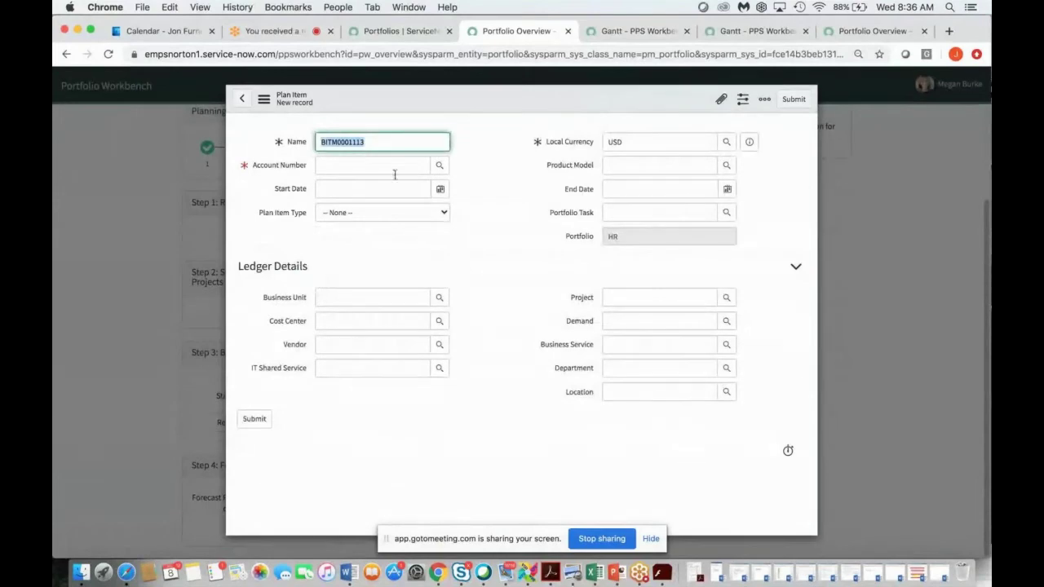
left_click(440, 166)
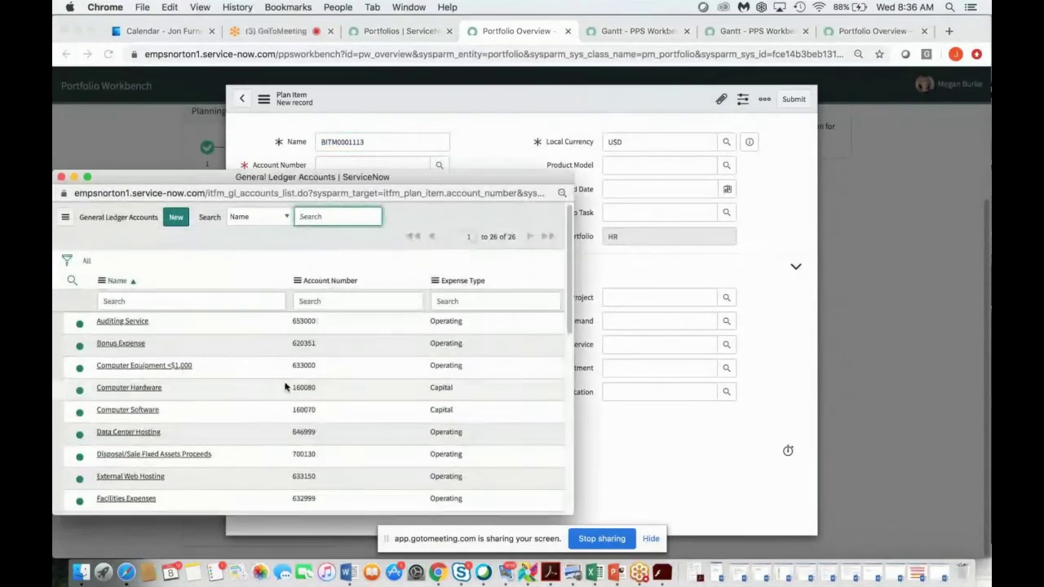
left_click(132, 410)
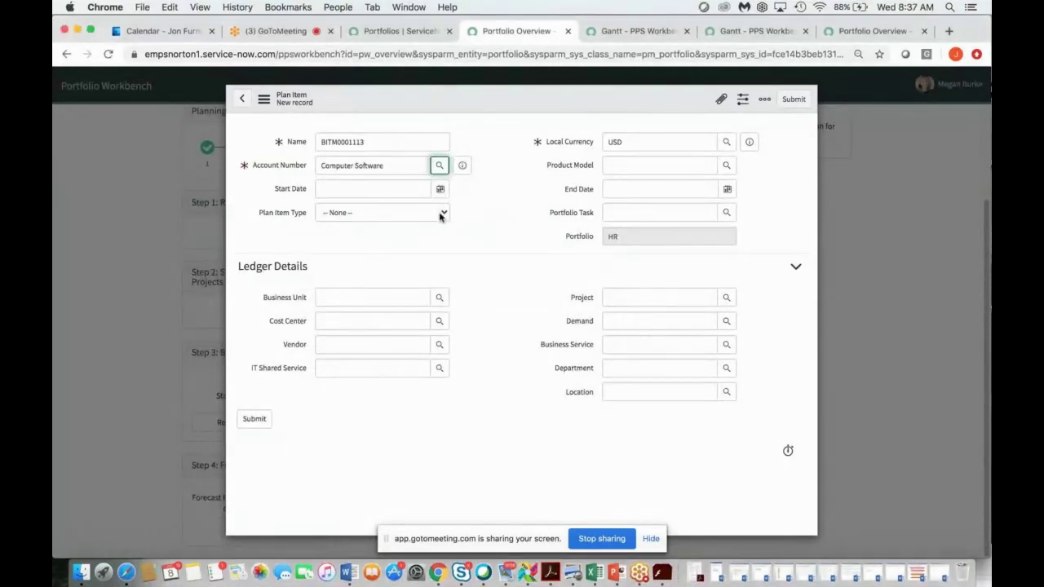
left_click(440, 213)
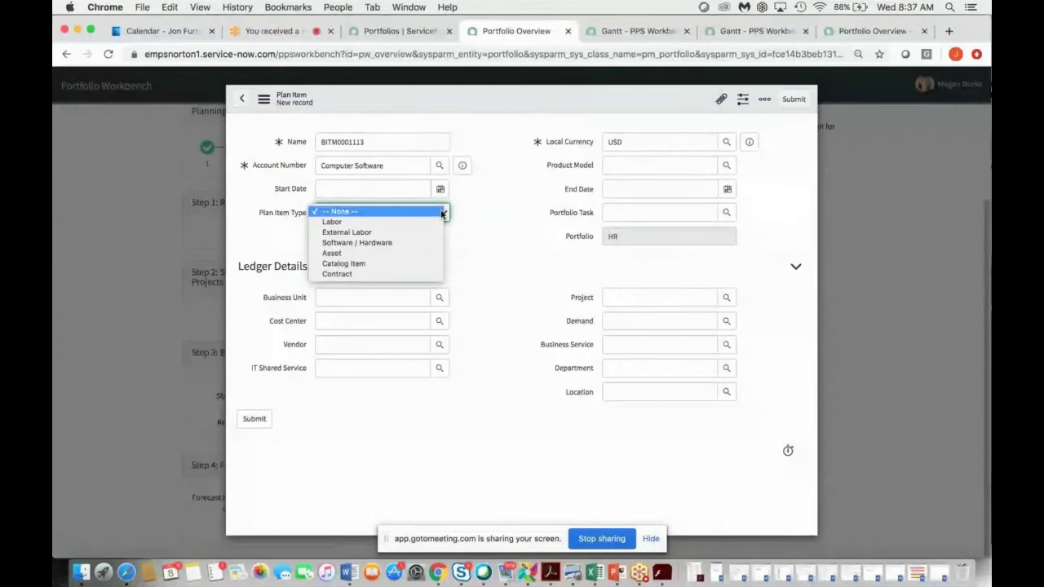
left_click(393, 223)
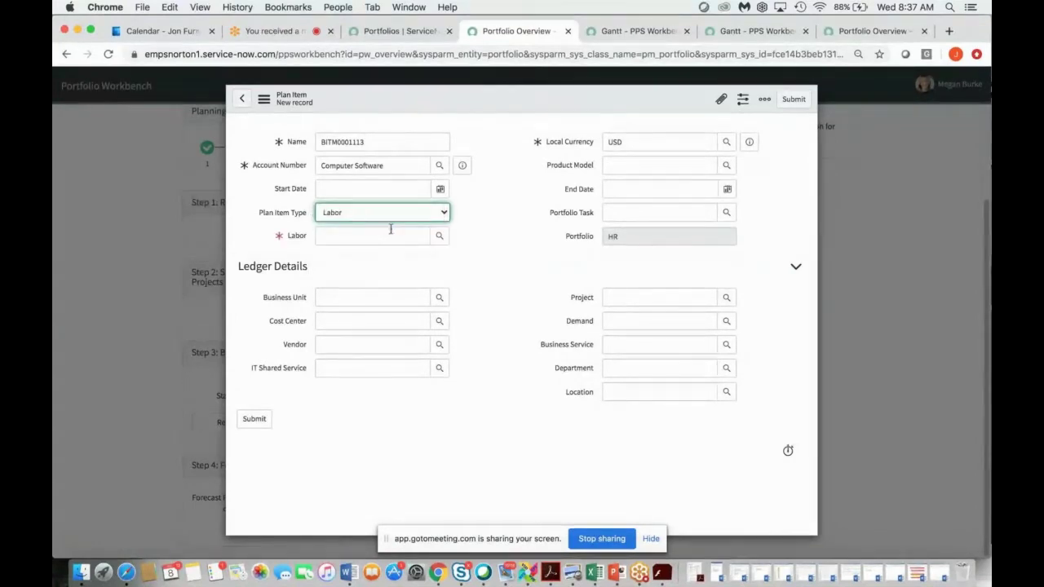
left_click(445, 214)
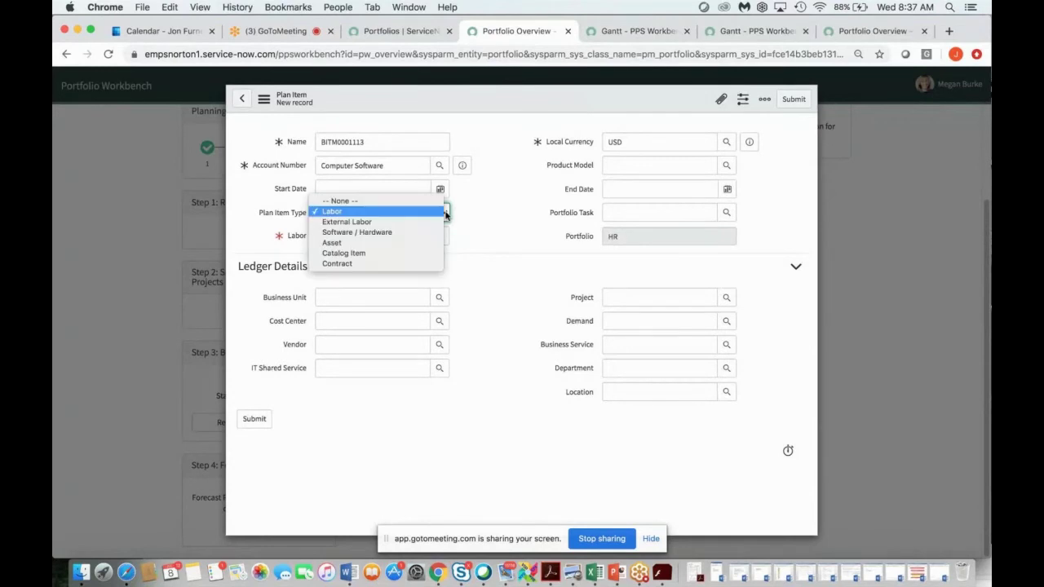
left_click(399, 234)
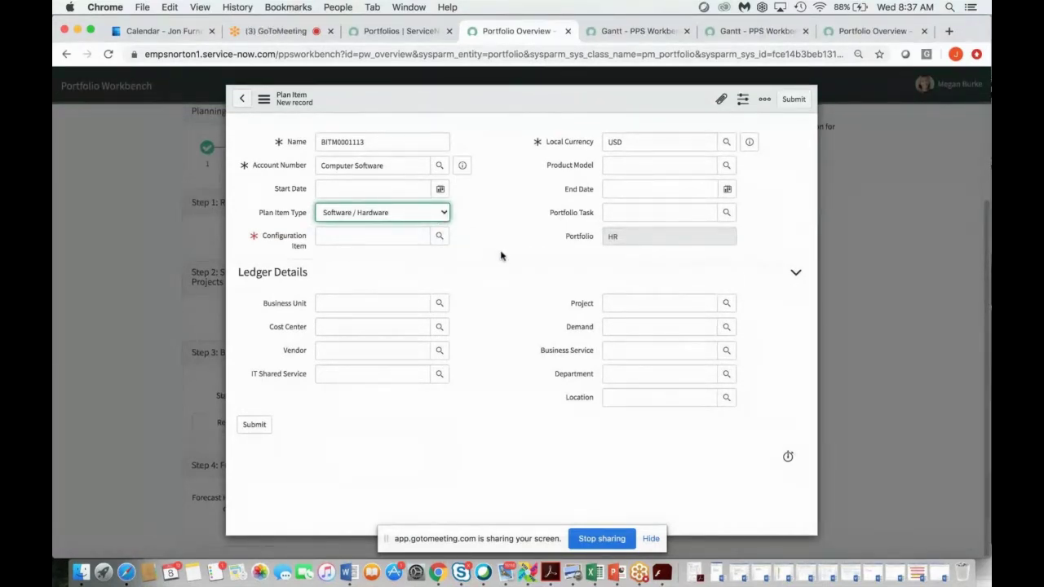
left_click(615, 212)
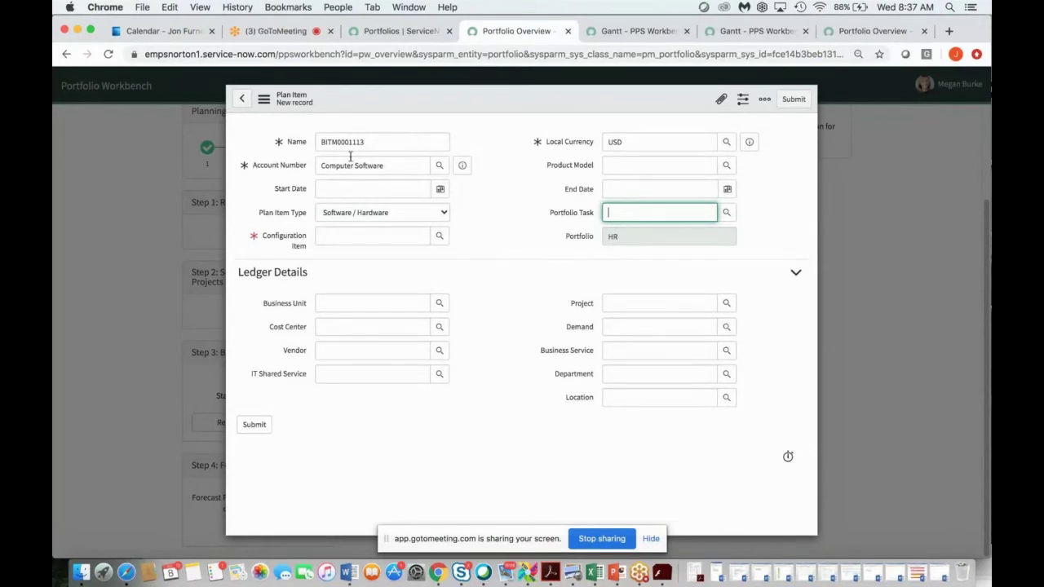
left_click(241, 98)
Reopen the FY20: HR V3 budget plan from the HR portfolio overview and expand HR in the grid
left_click(480, 170)
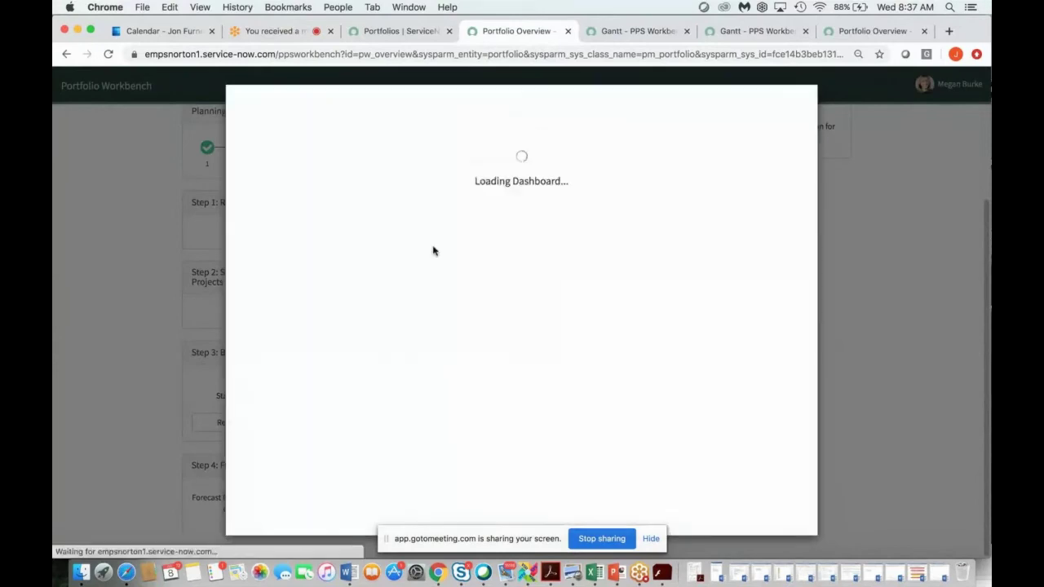
left_click(436, 161)
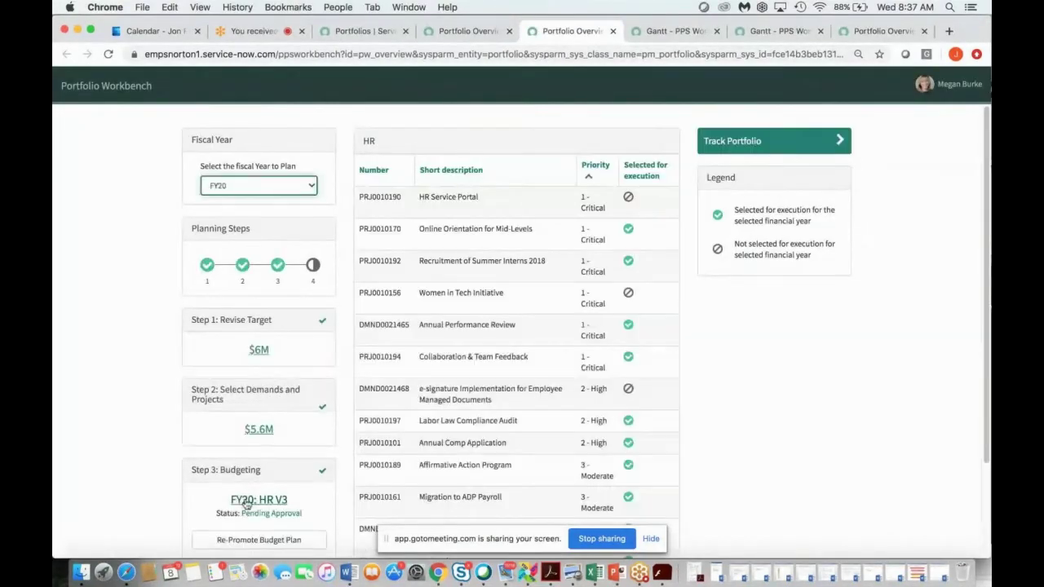
left_click(246, 501)
left_click(239, 222)
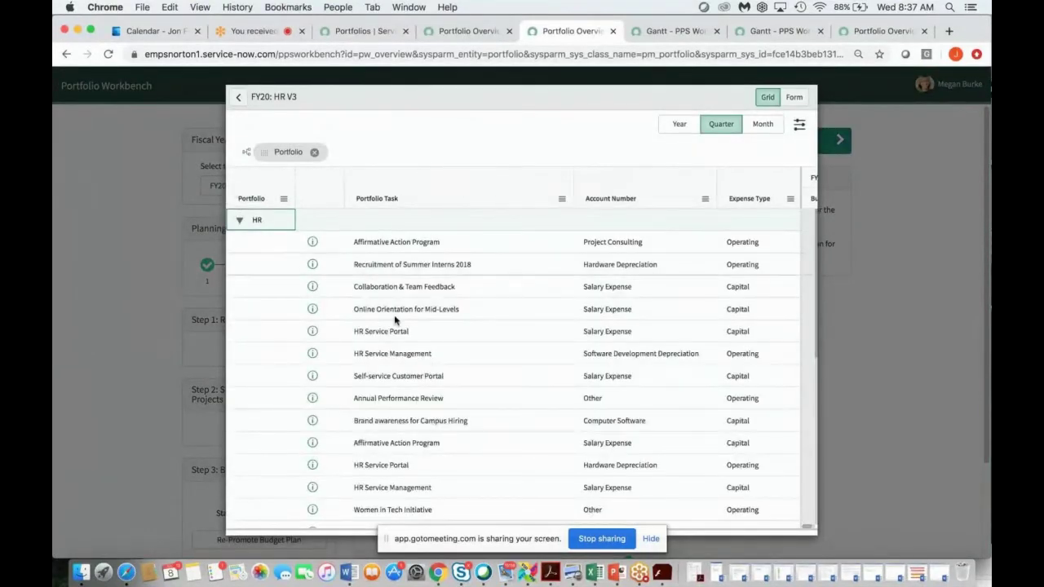
Review the plan item details of the Affirmative Action Program's Project Consulting entry, including its ledger details, and close them
left_click(312, 243)
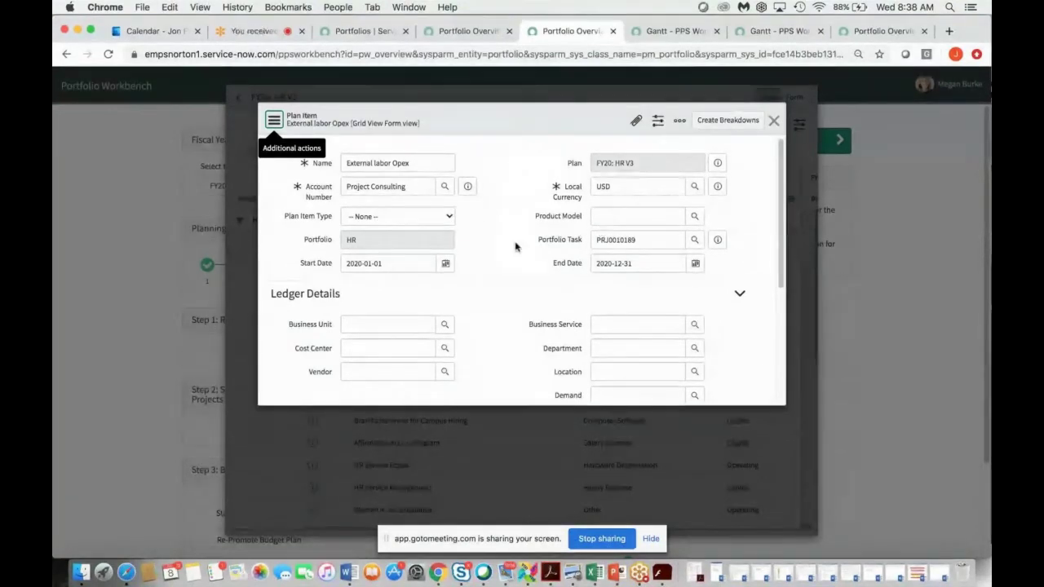
scroll(515, 245, "down", 5)
scroll(515, 244, "up", 5)
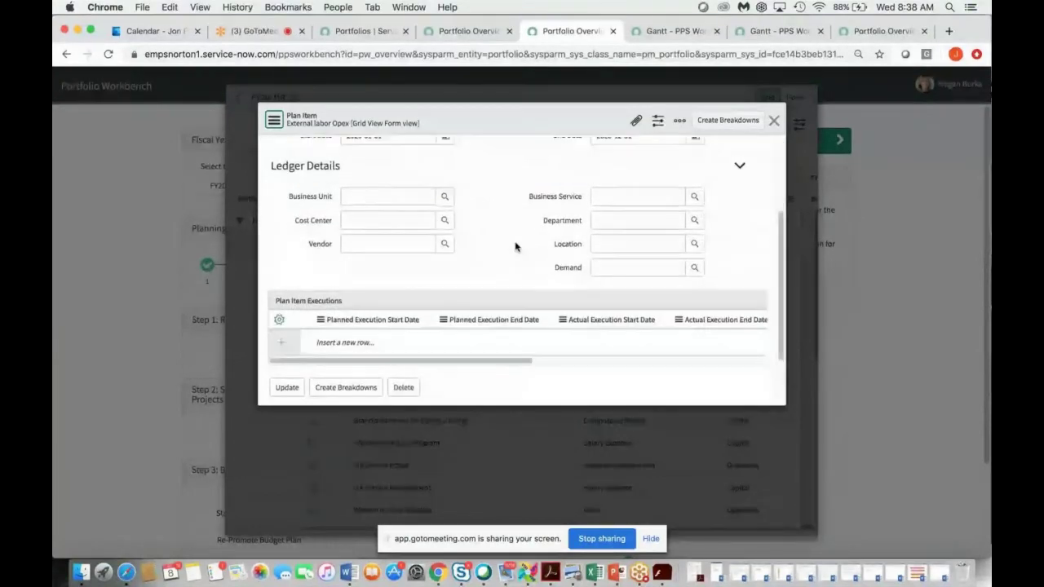
left_click(773, 120)
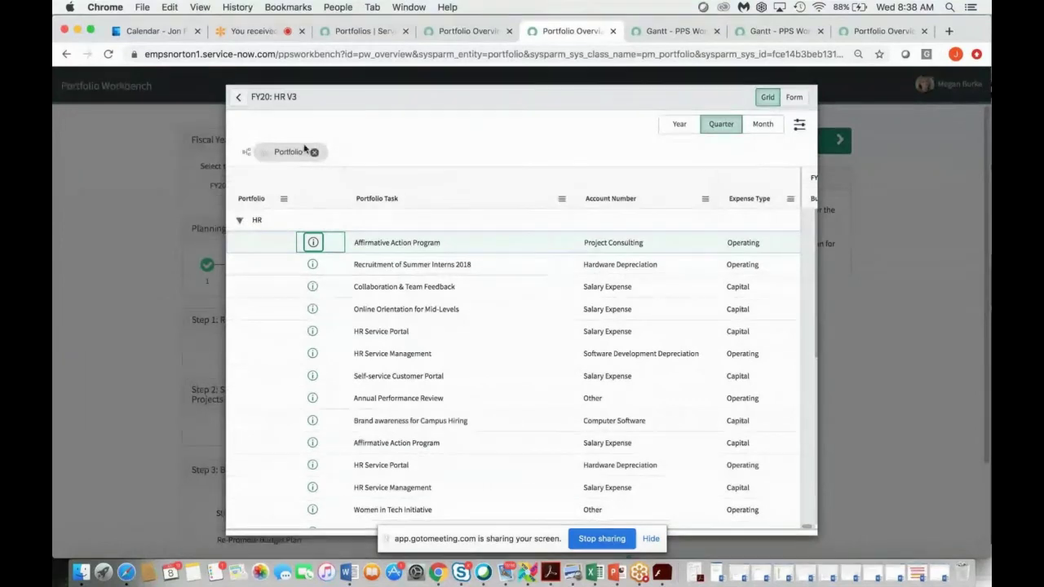
Close the FY20: HR V3 budget plan and open the Financial Planning Workbench
left_click(238, 98)
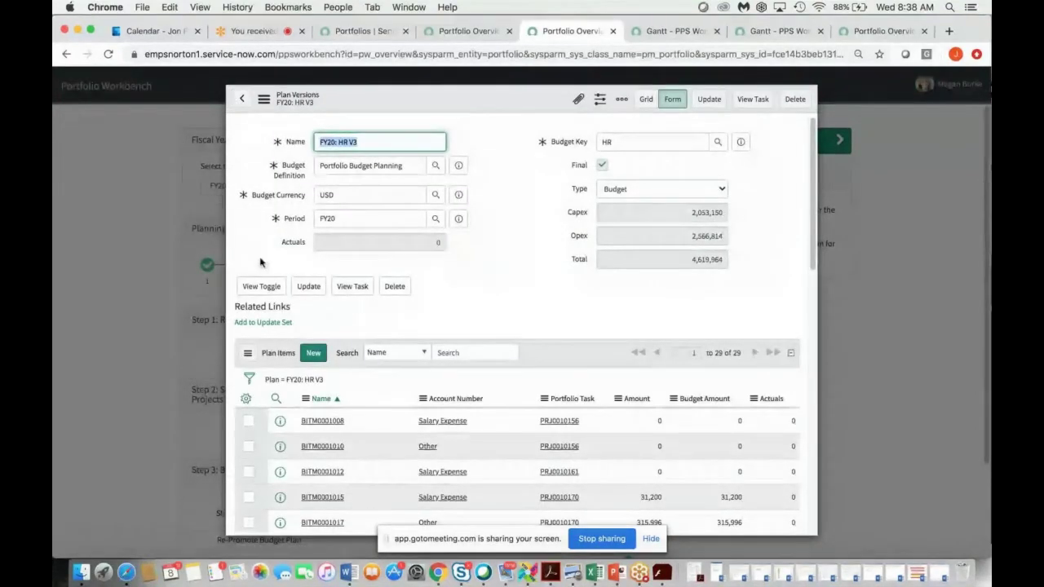
left_click(149, 344)
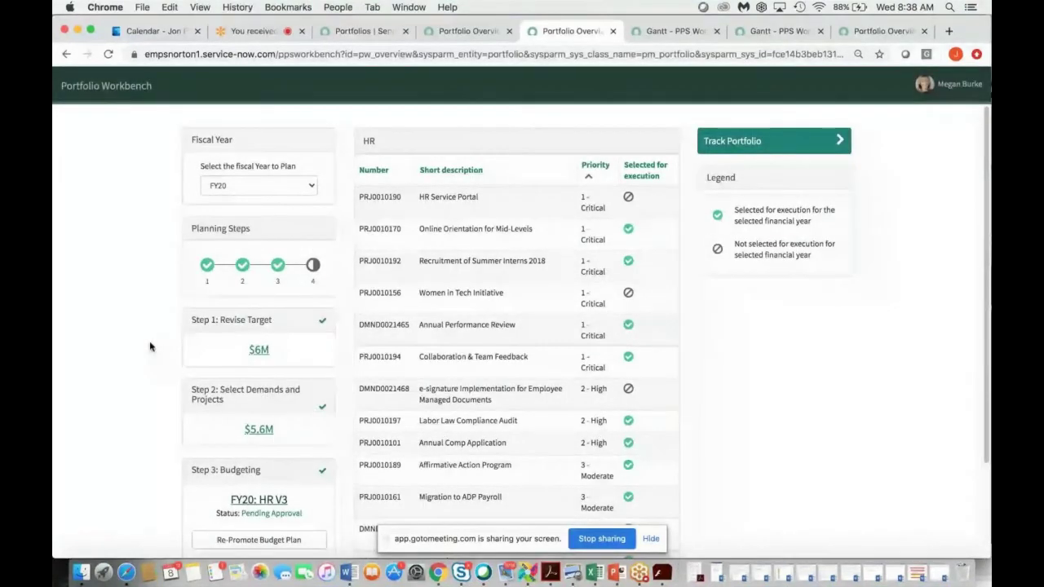
left_click(445, 31)
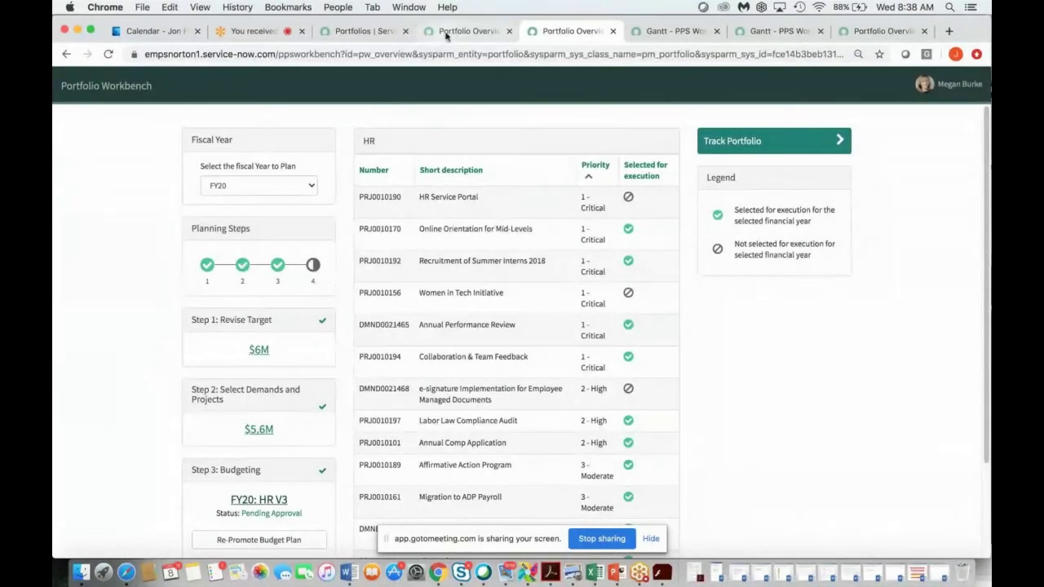
left_click(350, 31)
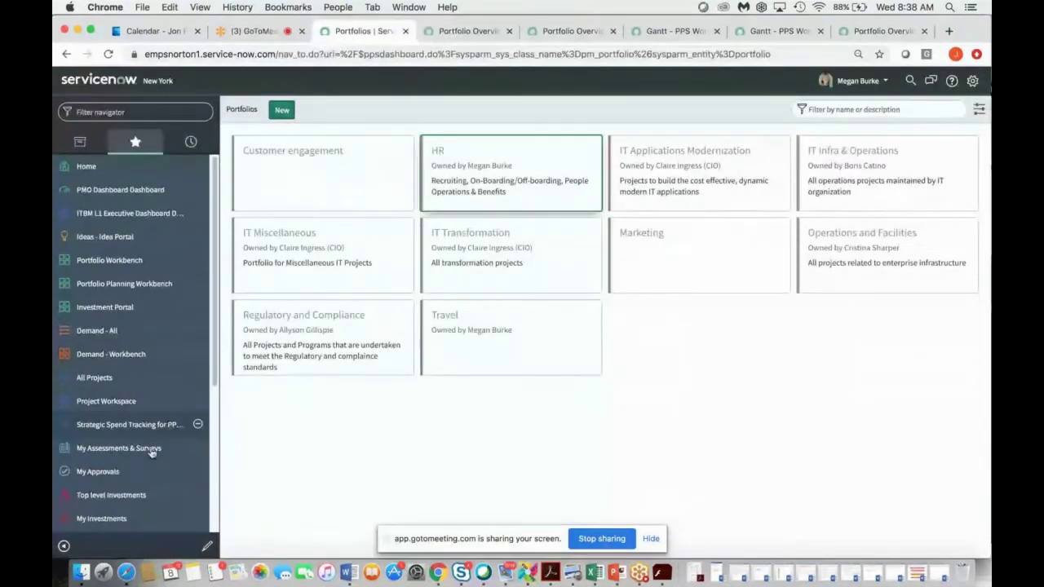
scroll(147, 456, "down", 5)
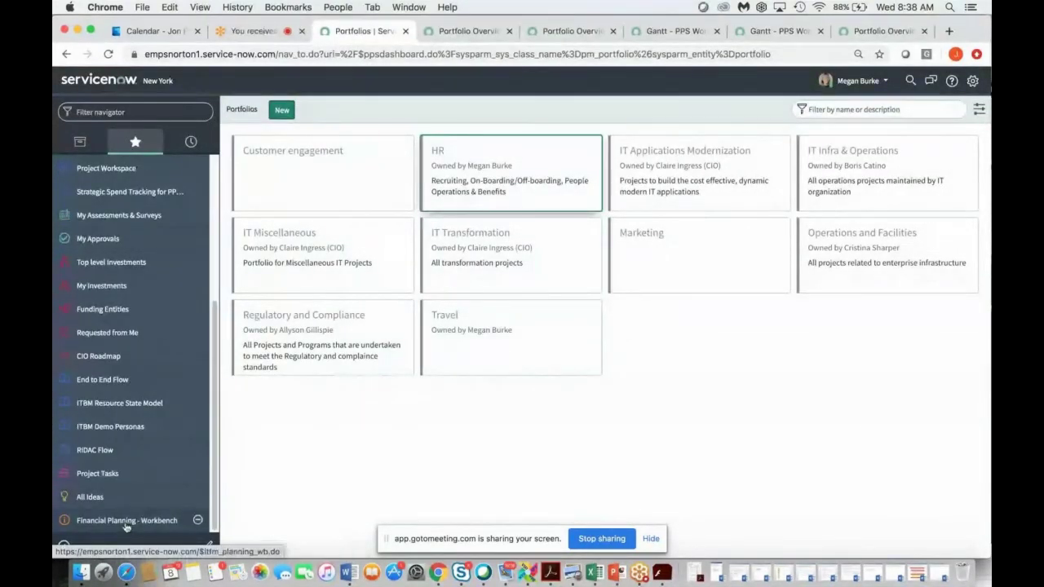
left_click(127, 526)
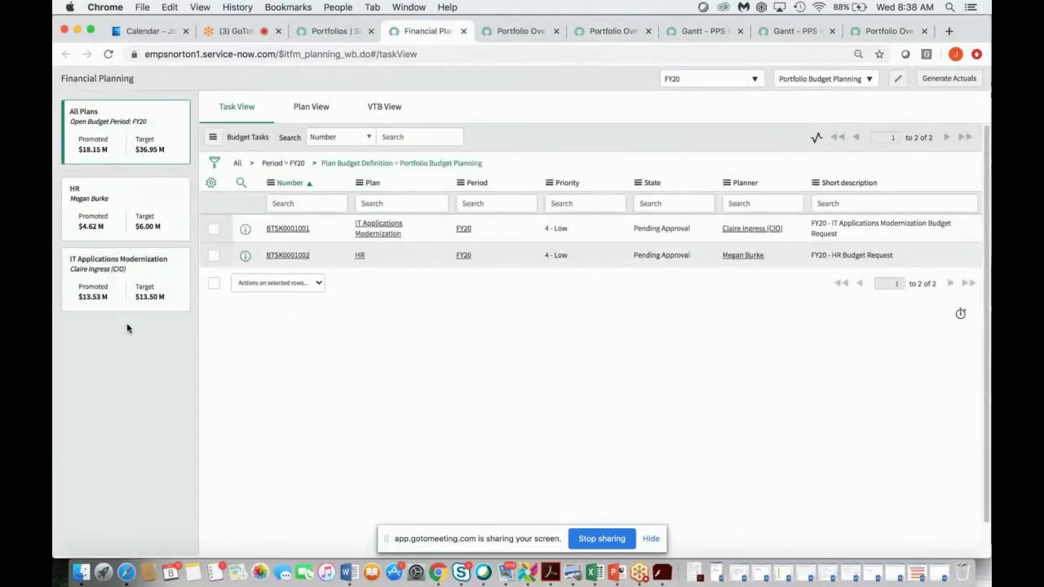
Review the HR plan's FY20 budget task, and expand HR in its plan view to examine the quarterly budgets
left_click(115, 211)
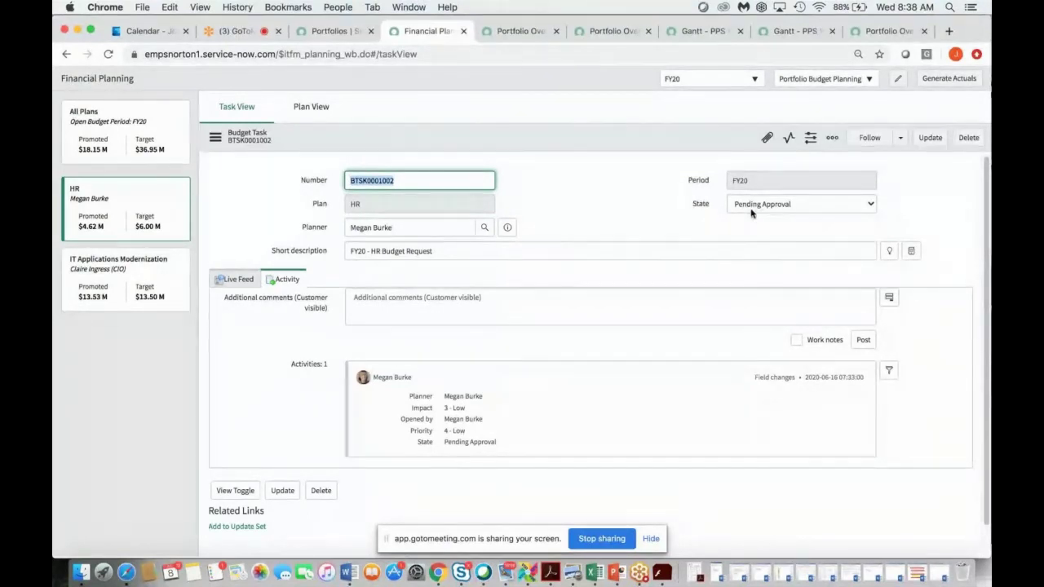
left_click(303, 108)
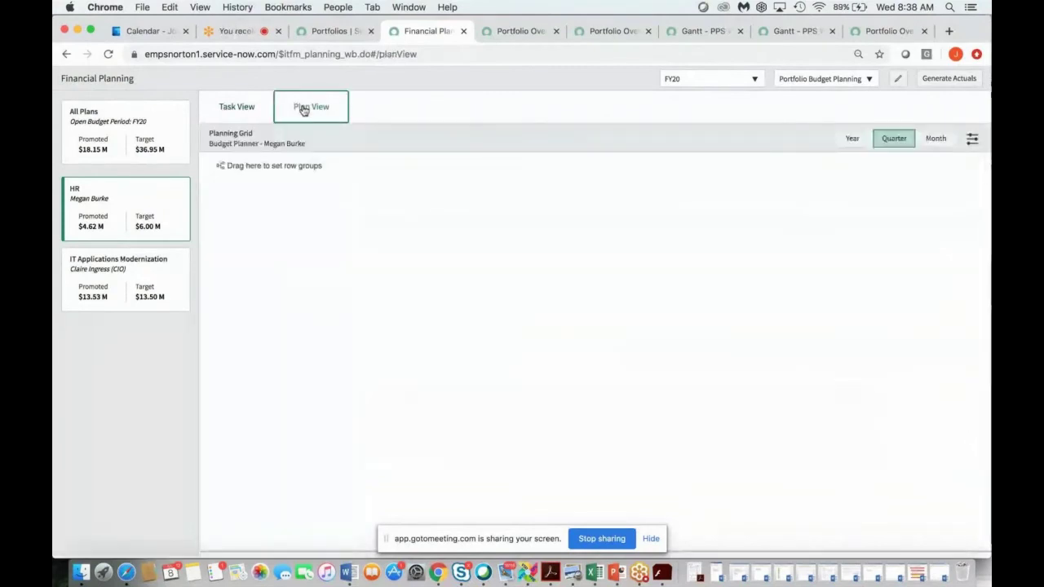
left_click(214, 234)
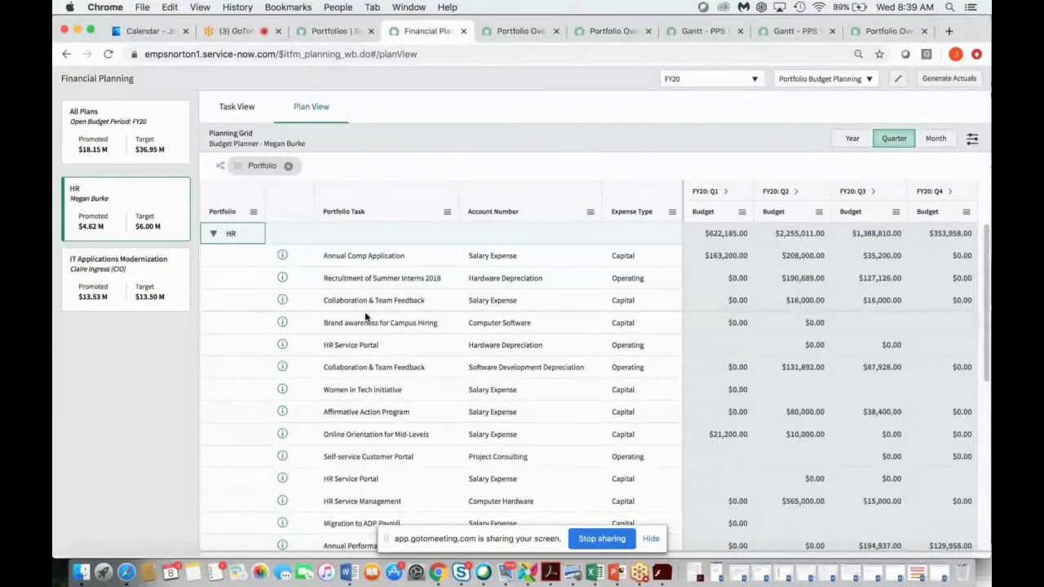
Open the Portfolio Planning Workbench and view the HR portfolio's FY20 Capex and Opex targets
left_click(330, 31)
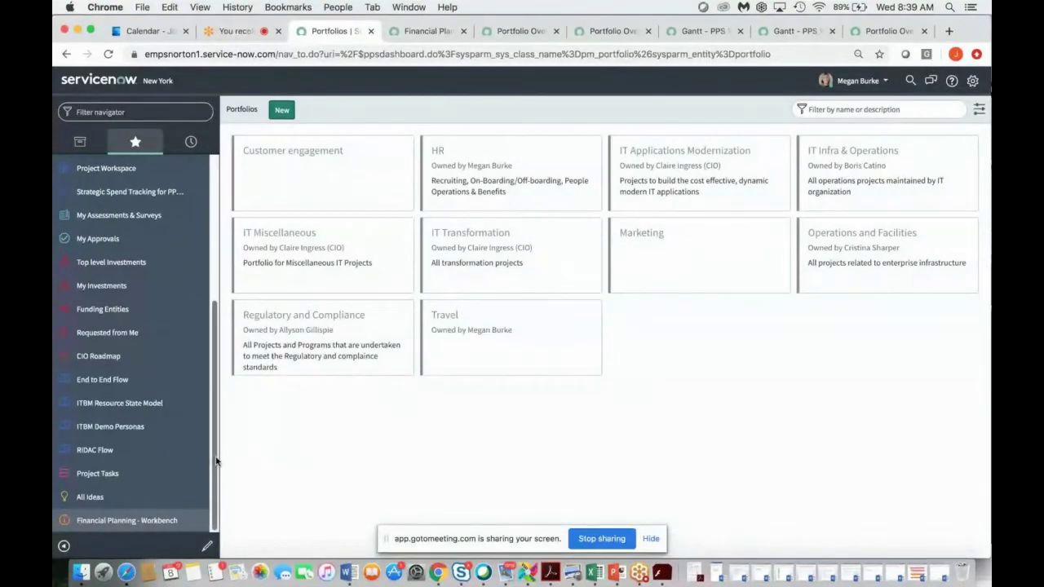
scroll(219, 467, "up", 8)
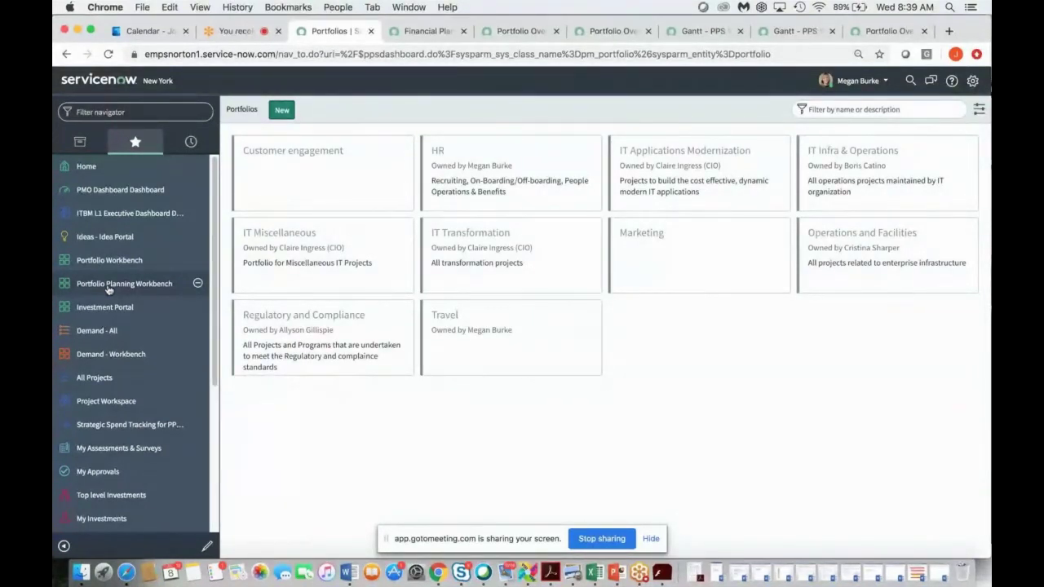
left_click(109, 285)
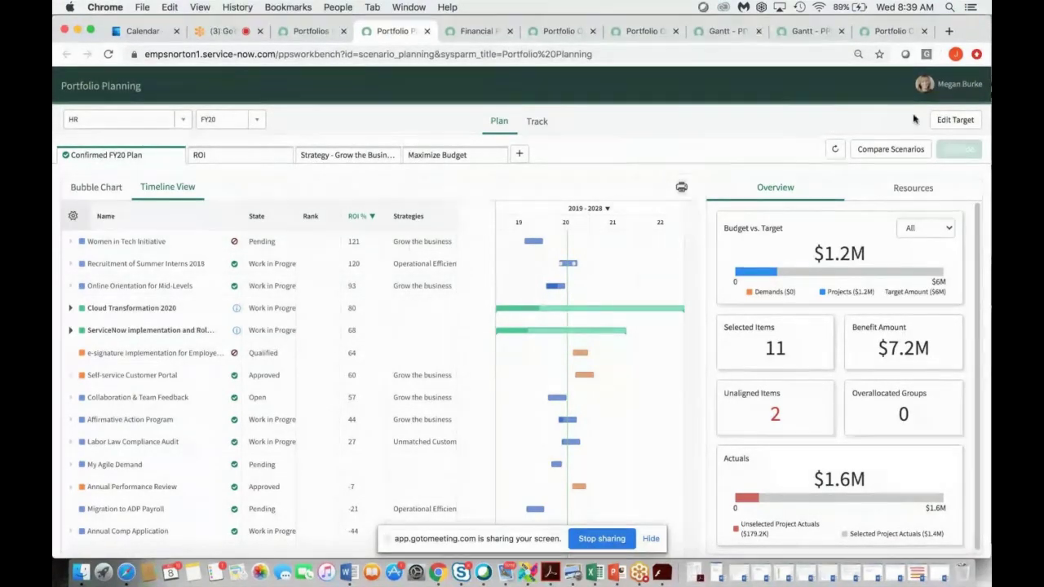
left_click(958, 121)
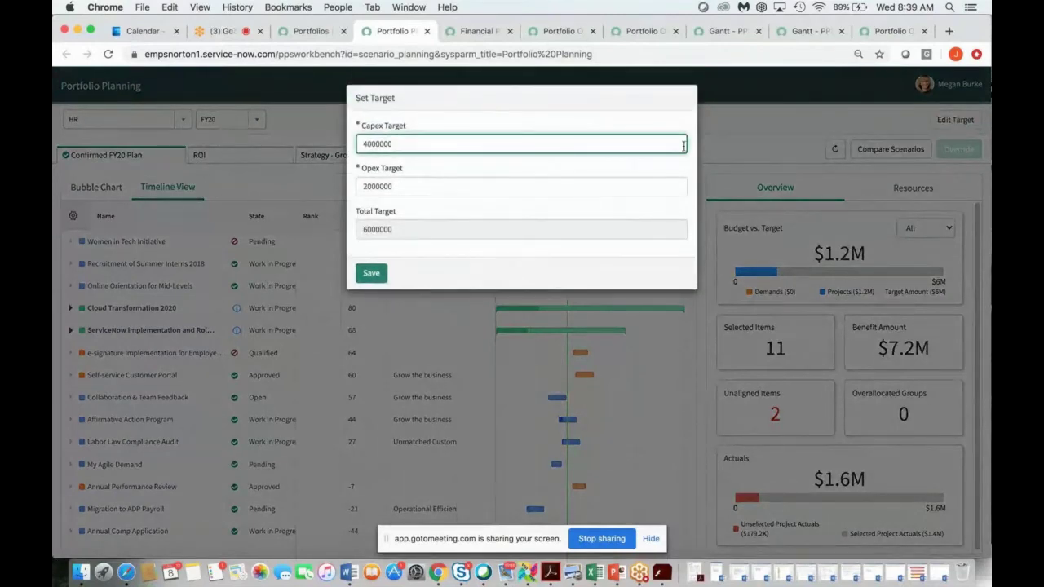
left_click(737, 122)
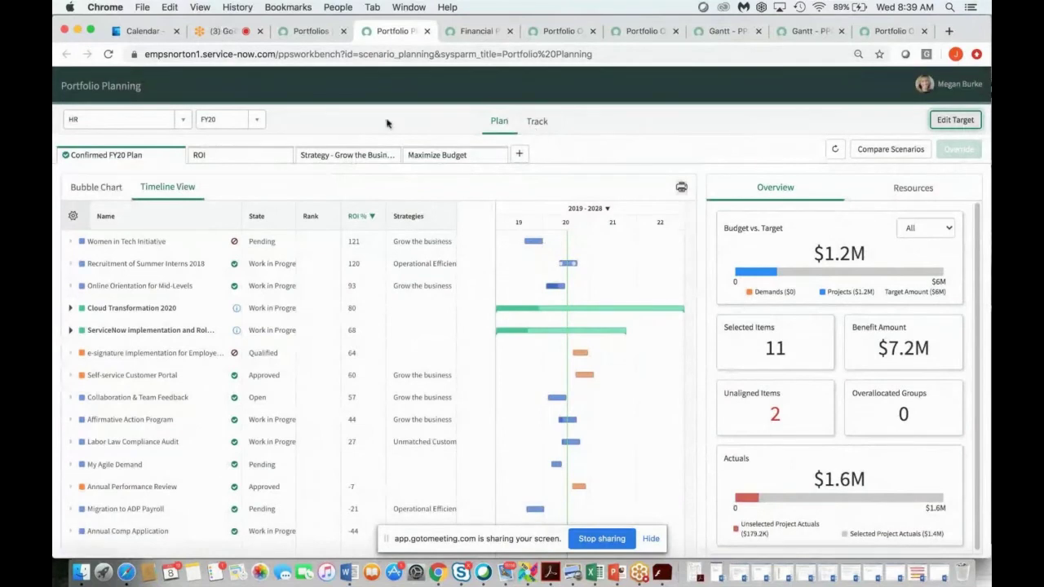
Look through the portfolio choices, keep HR selected, and show the window full screen
left_click(185, 121)
scroll(138, 212, "down", 1)
left_click(137, 162)
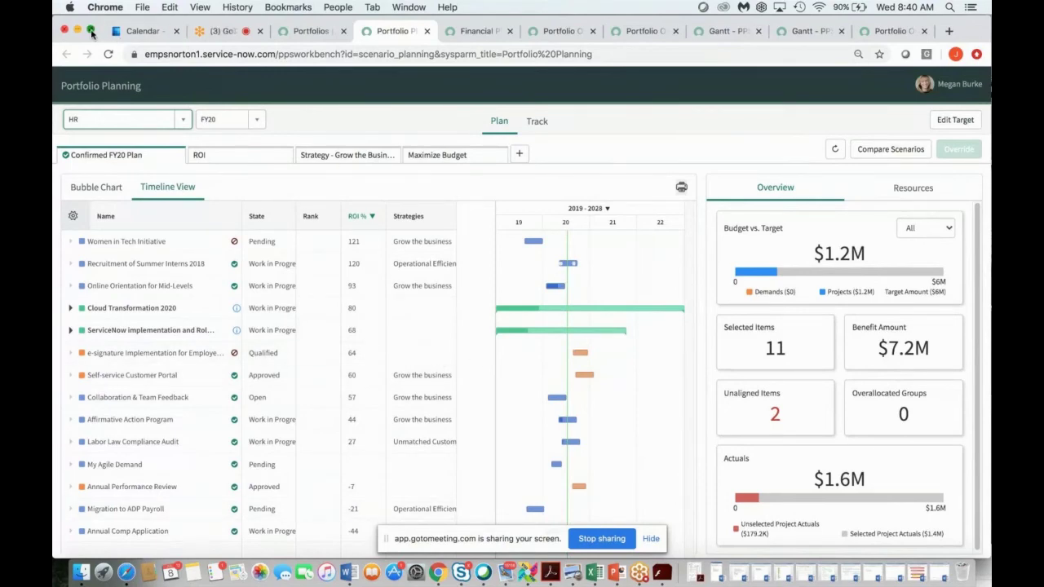
left_click(92, 31)
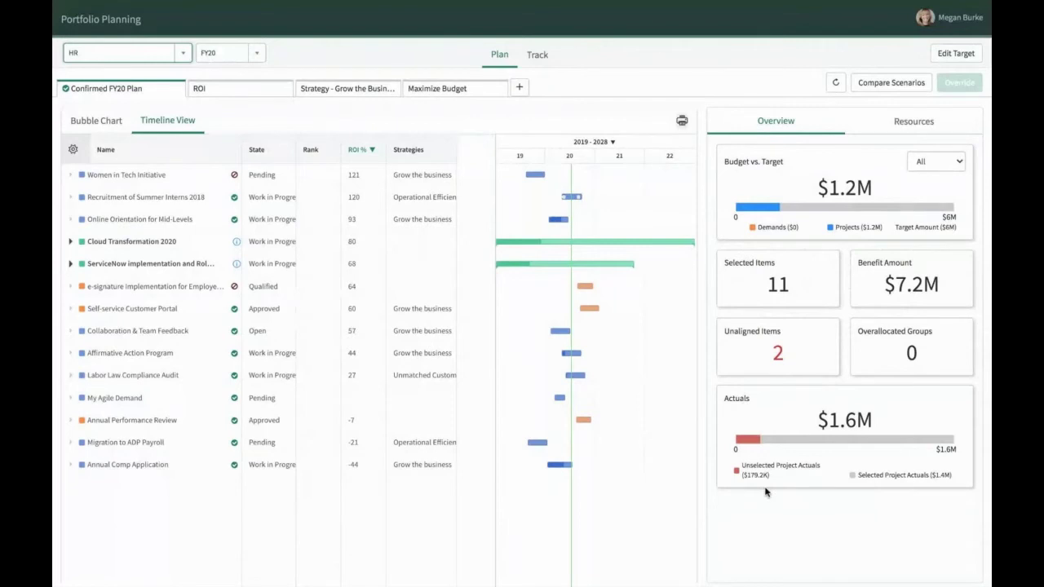
Filter Budget vs. Target by Capex and return it to All, and check the group resource utilization before going back to the overview
left_click(959, 162)
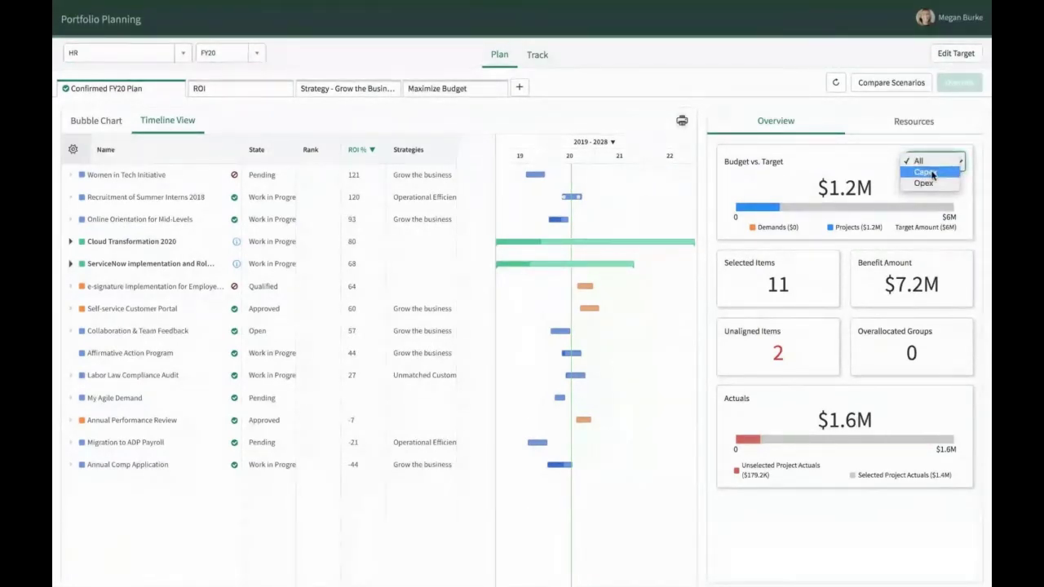
left_click(932, 173)
left_click(934, 163)
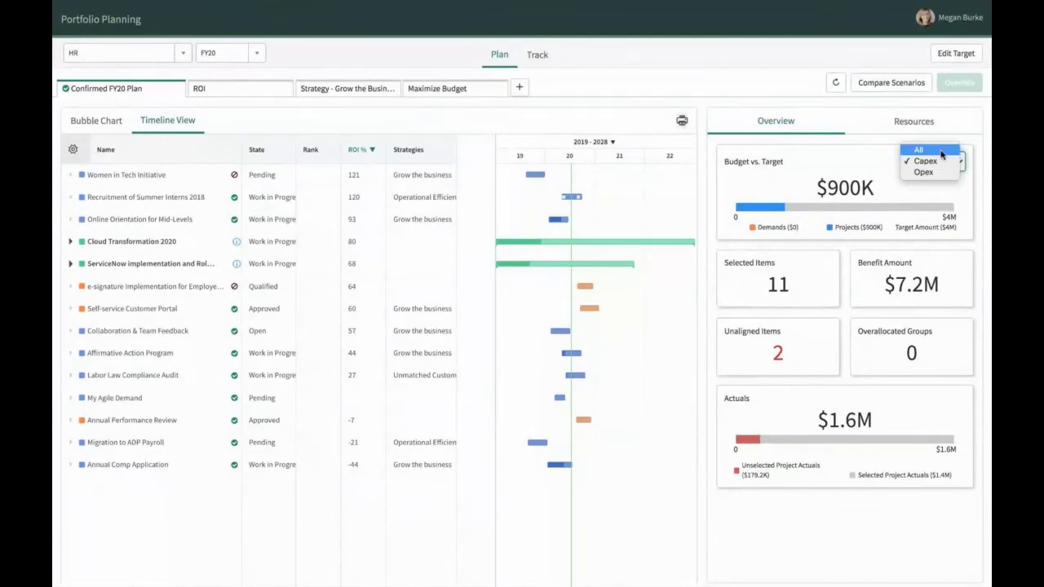
left_click(926, 148)
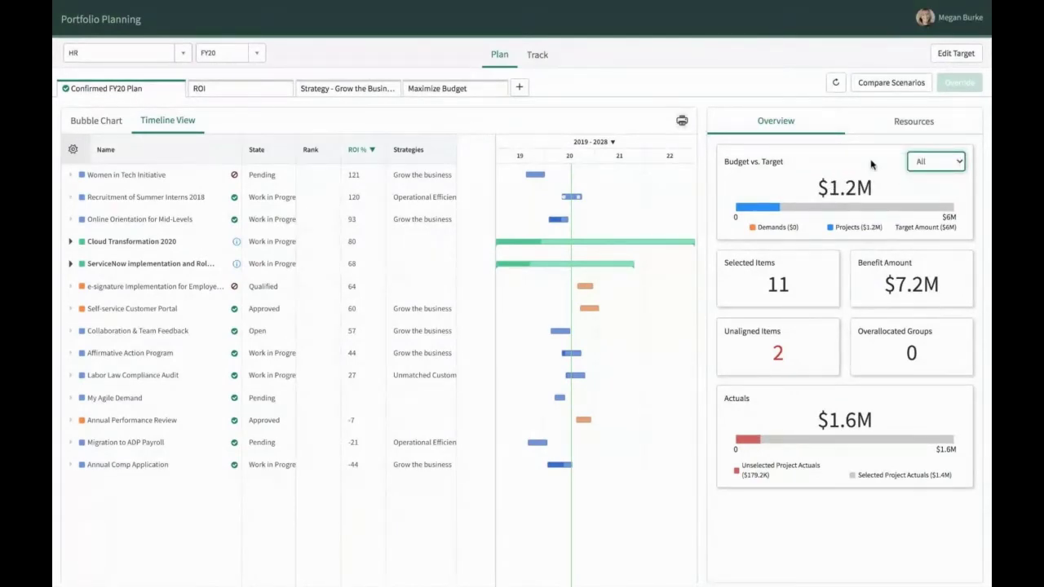
left_click(910, 129)
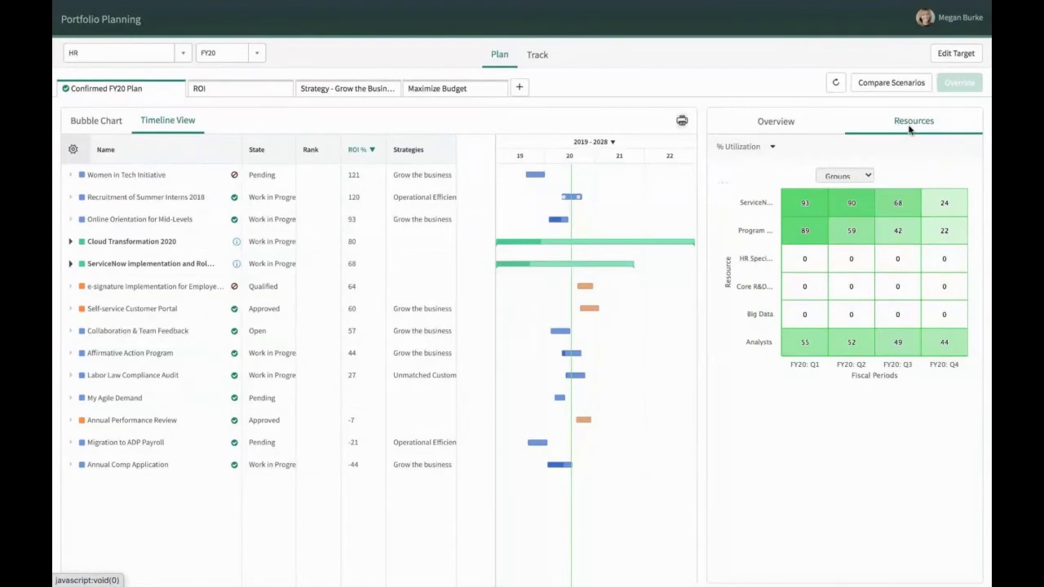
left_click(771, 122)
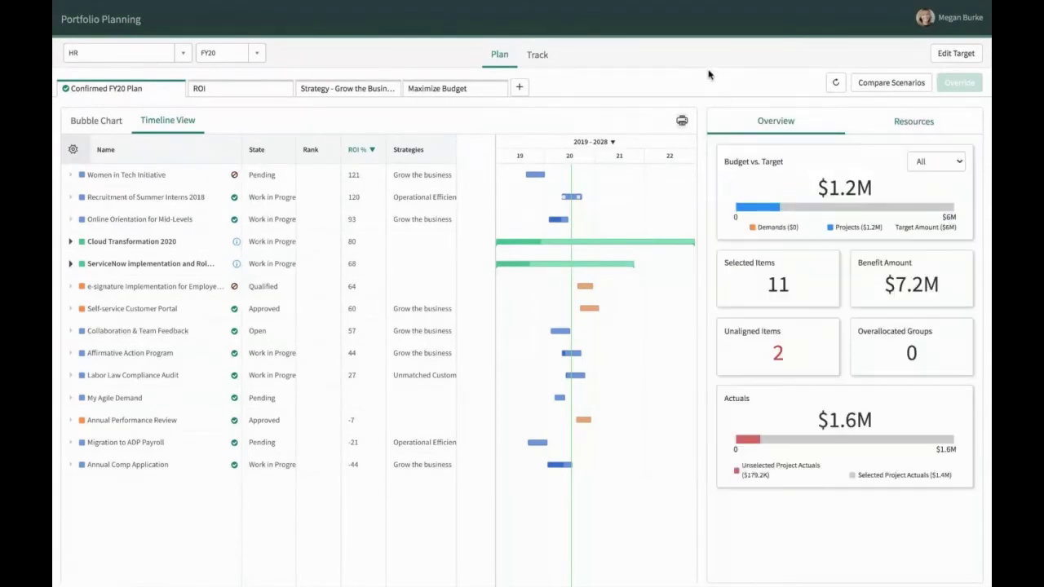
Compare the selected items and budgets of the ROI, Strategy - Grow the Business and Maximize Budget scenarios
left_click(232, 91)
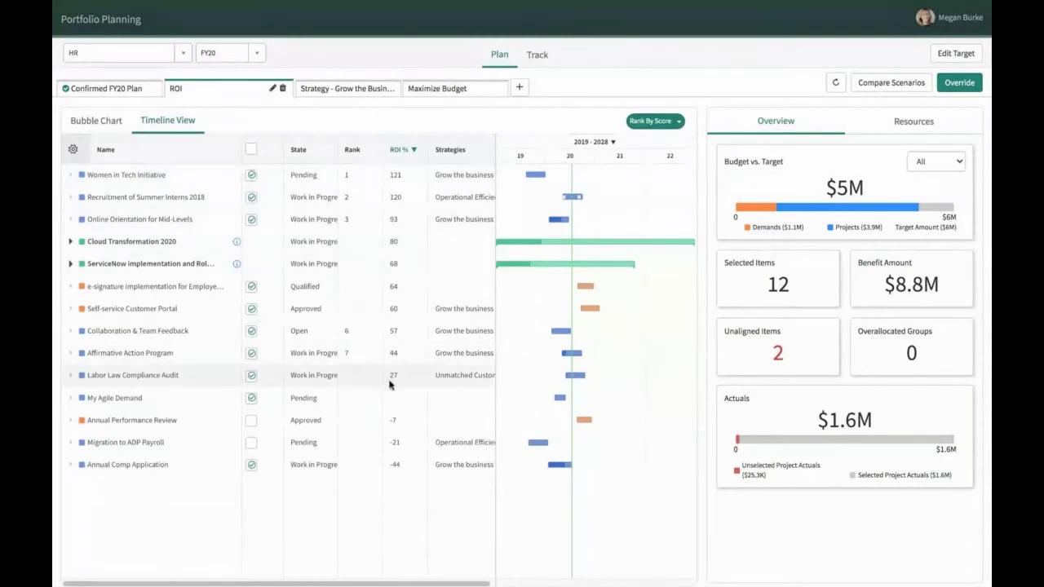
left_click(343, 90)
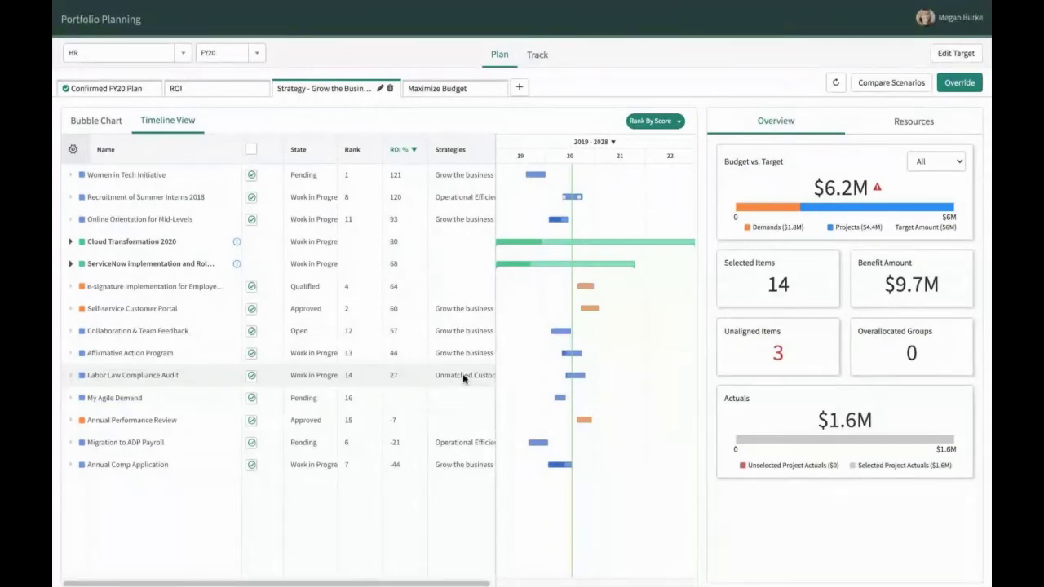
left_click(437, 89)
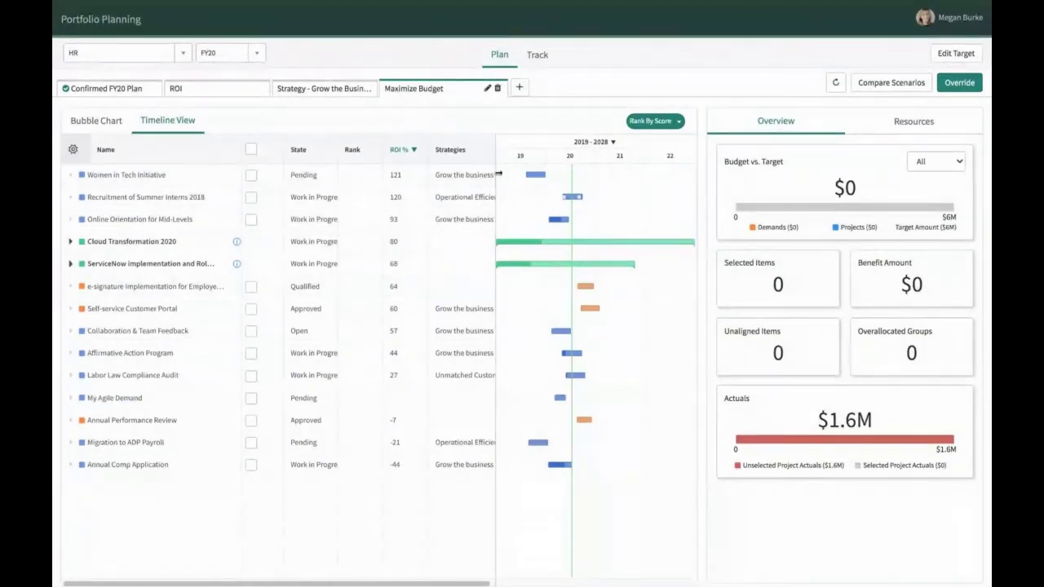
Create a scenario named Optimize Resource Availability with selections copied from Confirmed FY20 Plan
left_click(521, 89)
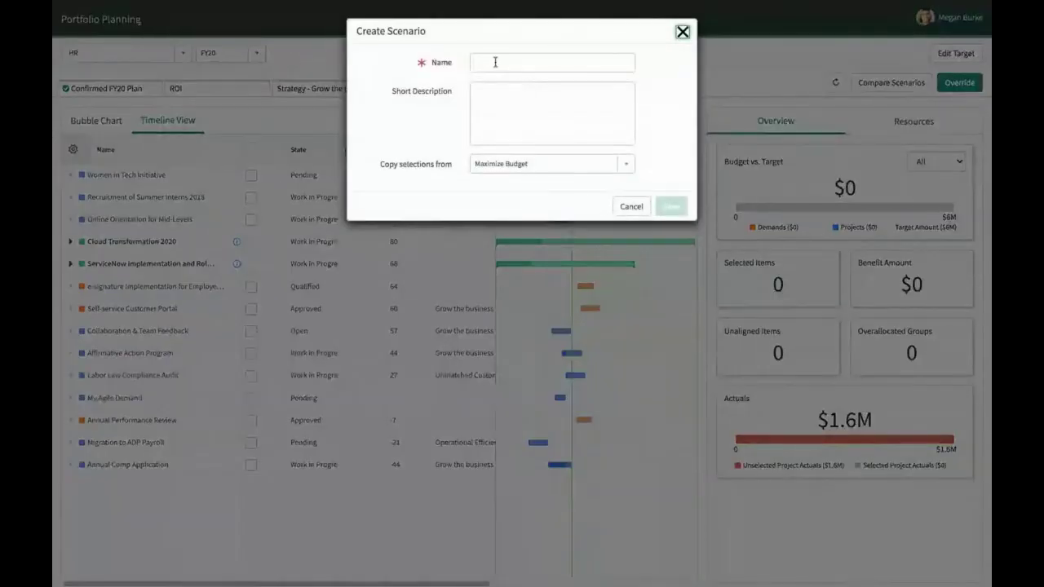
left_click(495, 62)
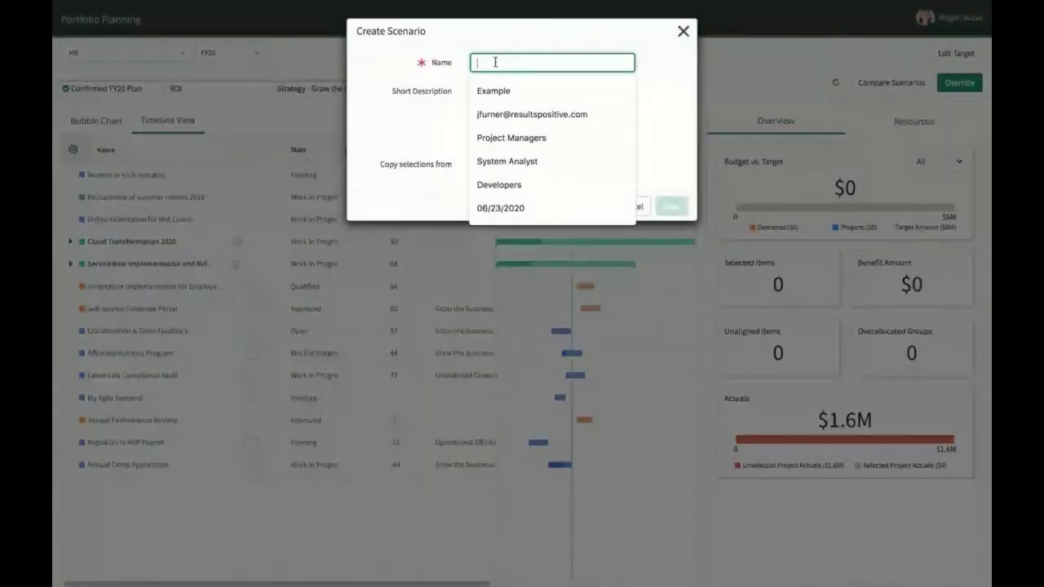
type("Optimize Resource A")
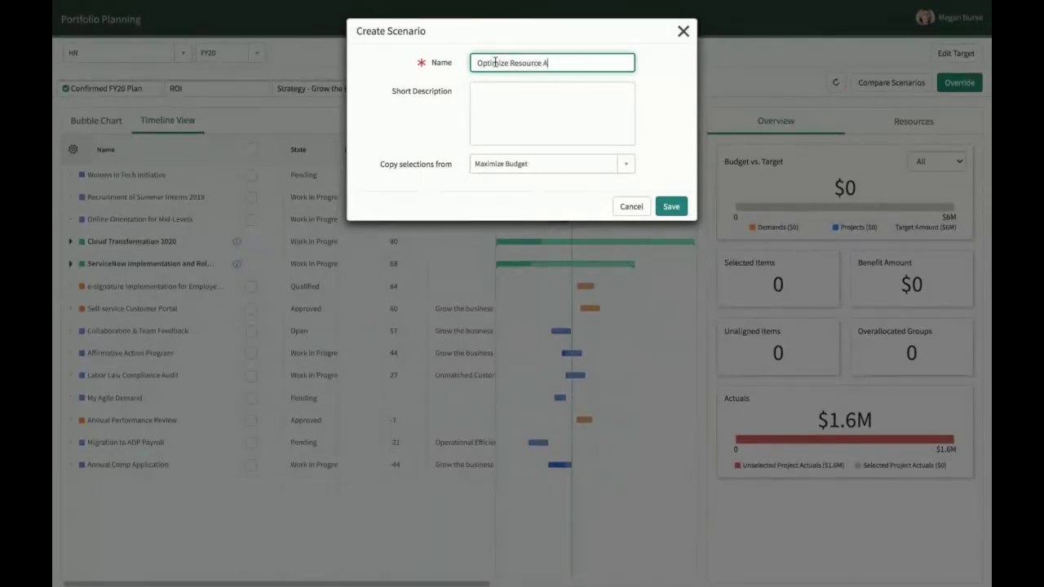
type("vailability")
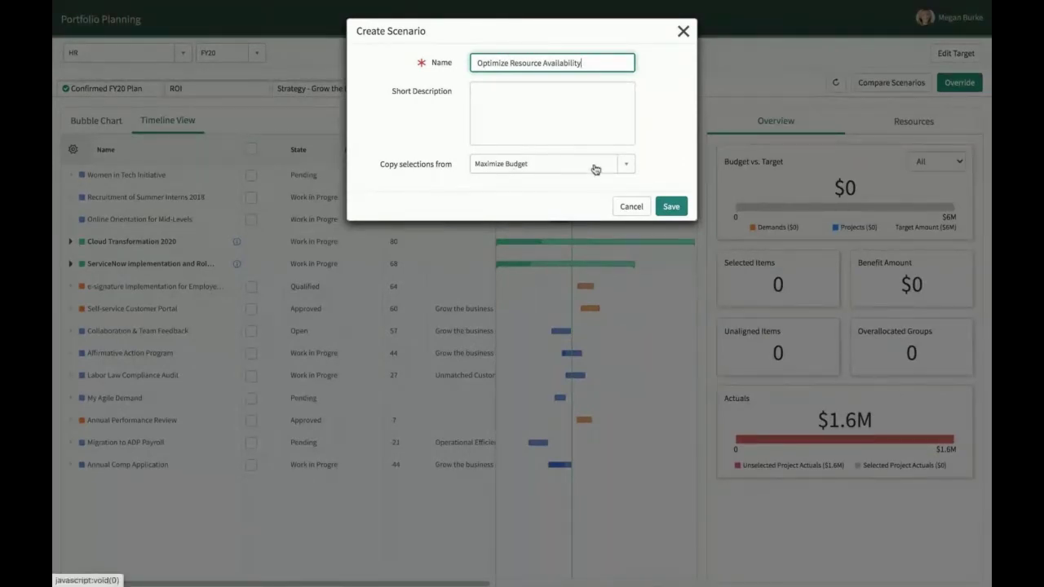
left_click(622, 172)
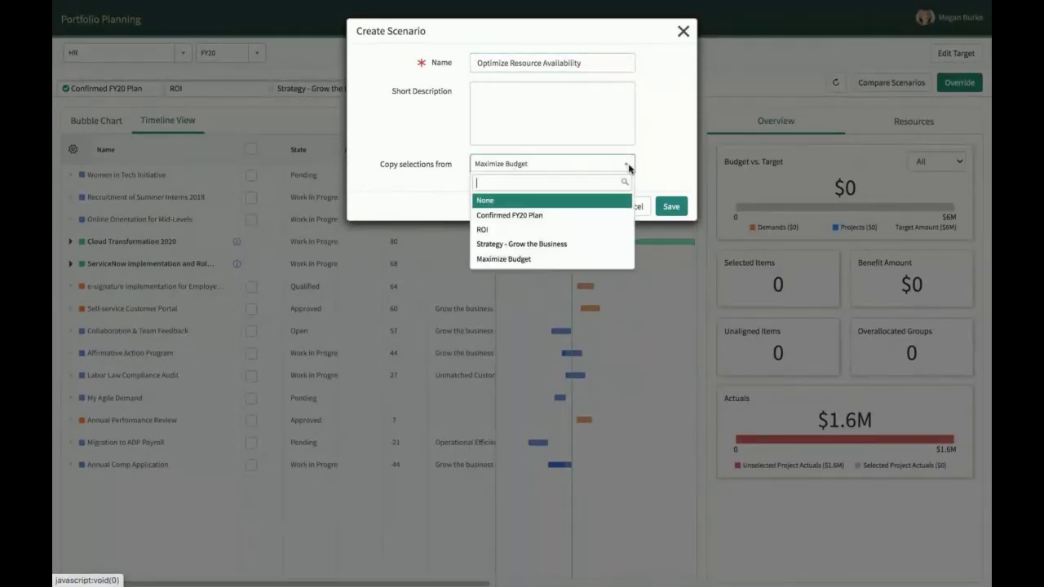
left_click(558, 215)
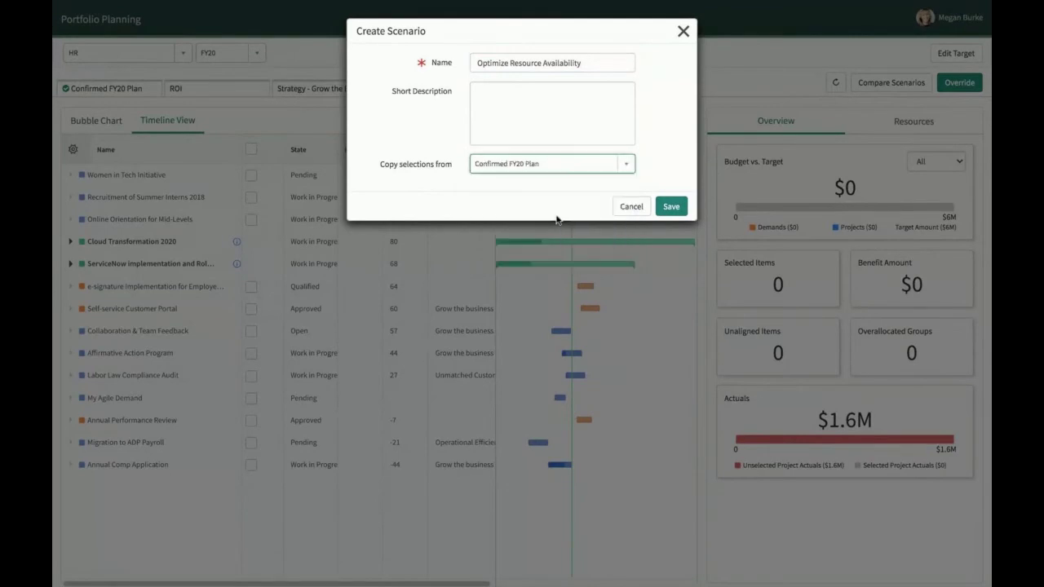
left_click(672, 209)
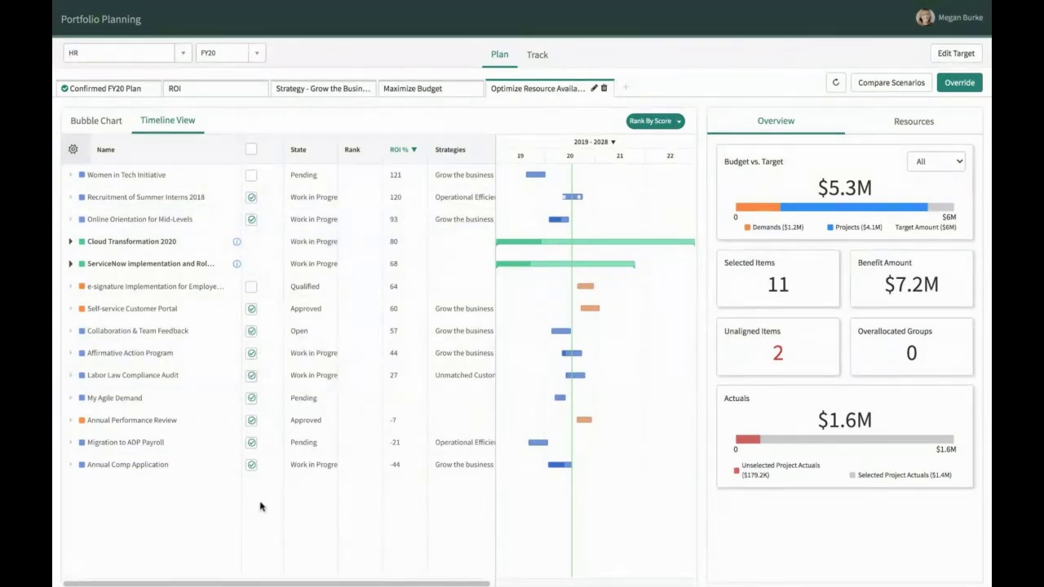
Add the Planned person days and Allocated hours columns to the scenario's item list and resize the list against the timeline
left_click(72, 149)
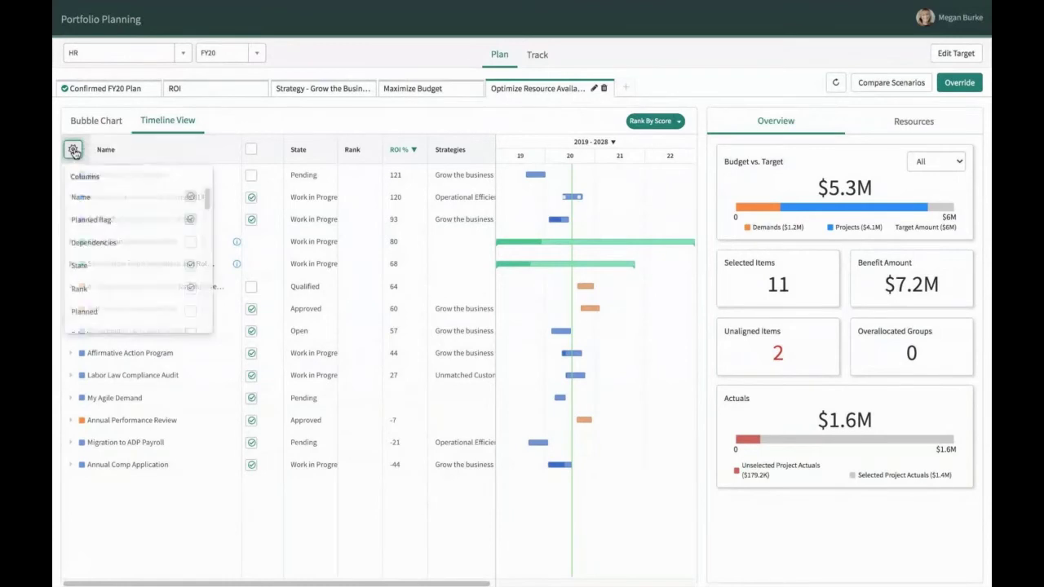
scroll(115, 285, "down", 5)
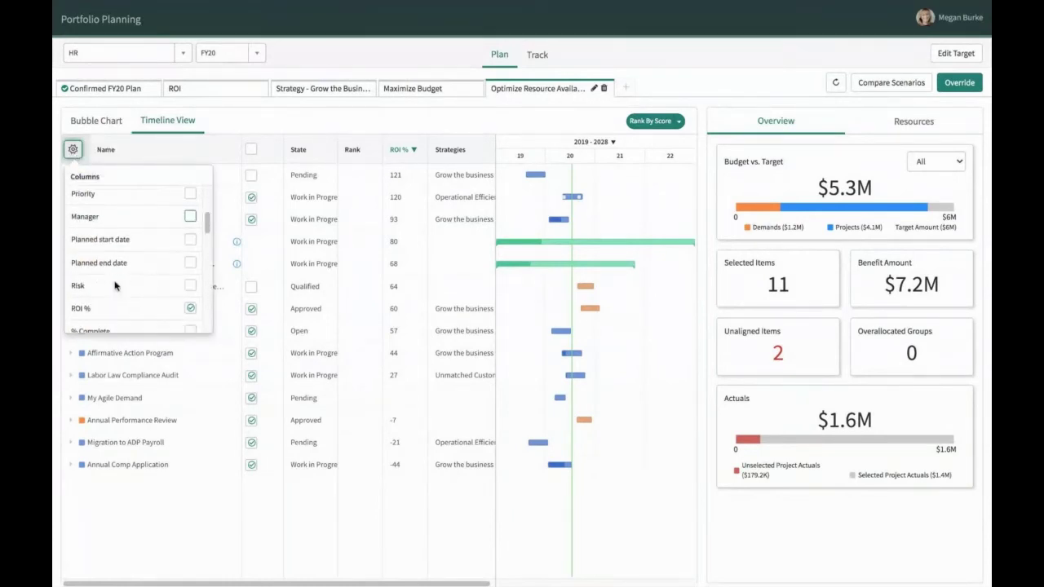
scroll(115, 285, "down", 6)
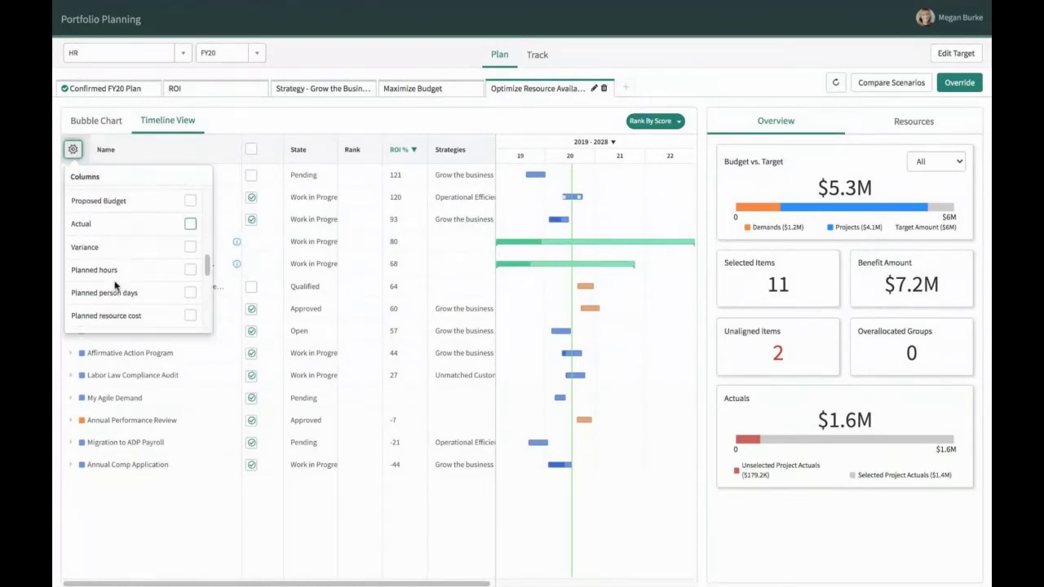
scroll(115, 285, "down", 2)
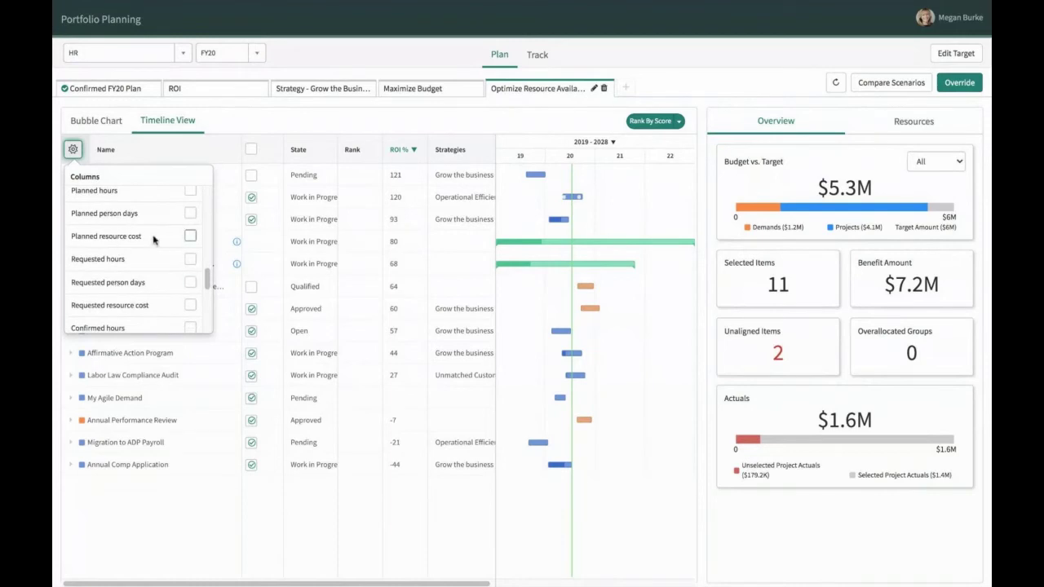
left_click(190, 213)
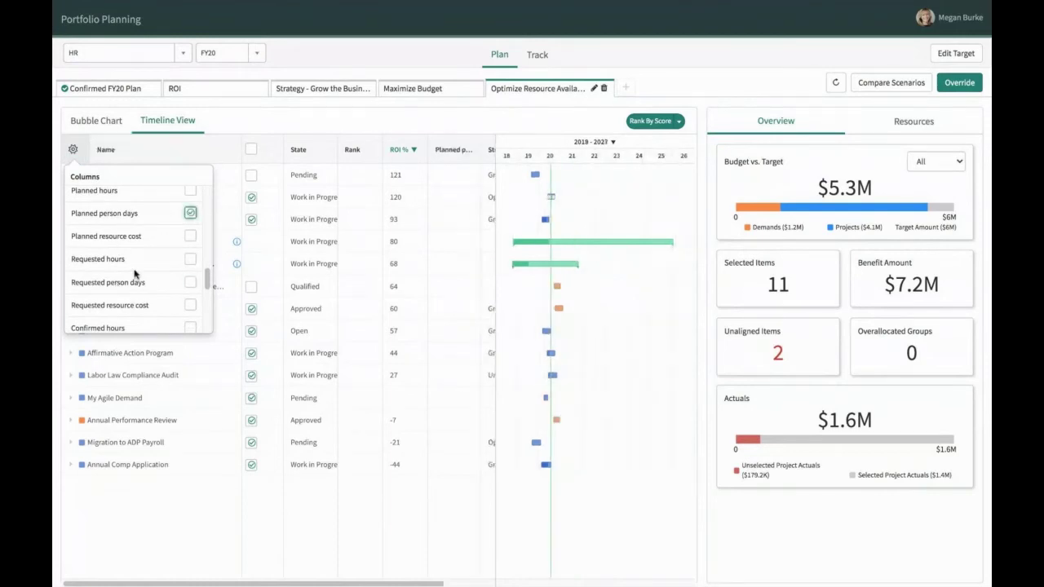
scroll(135, 278, "down", 4)
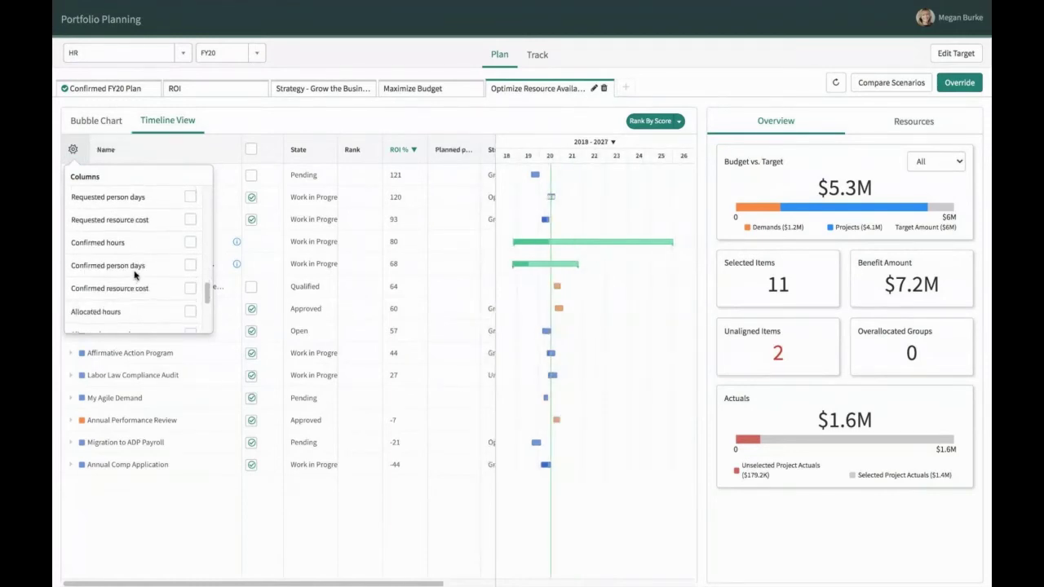
scroll(134, 276, "down", 4)
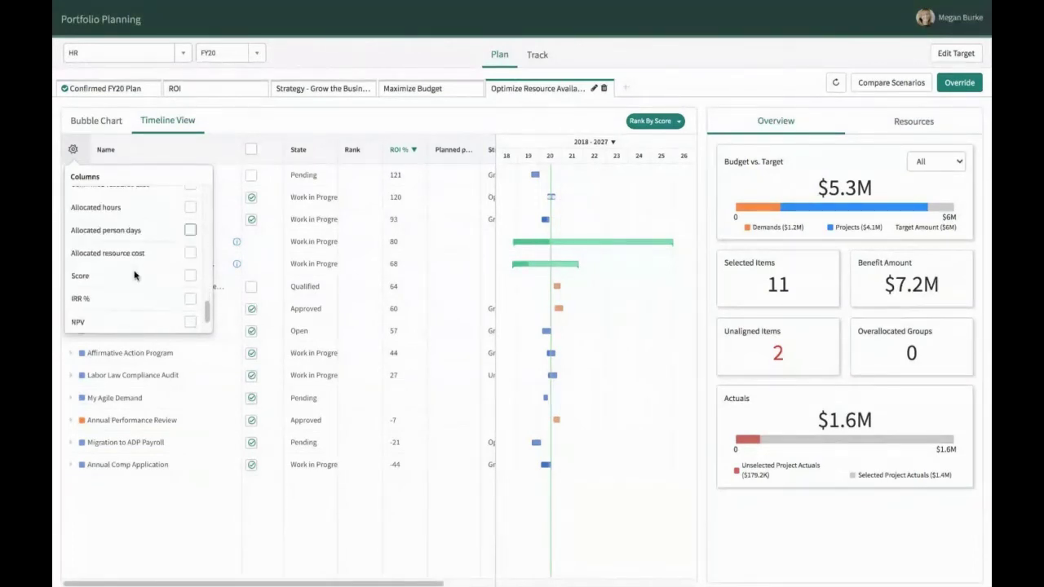
left_click(190, 199)
scroll(143, 272, "down", 1)
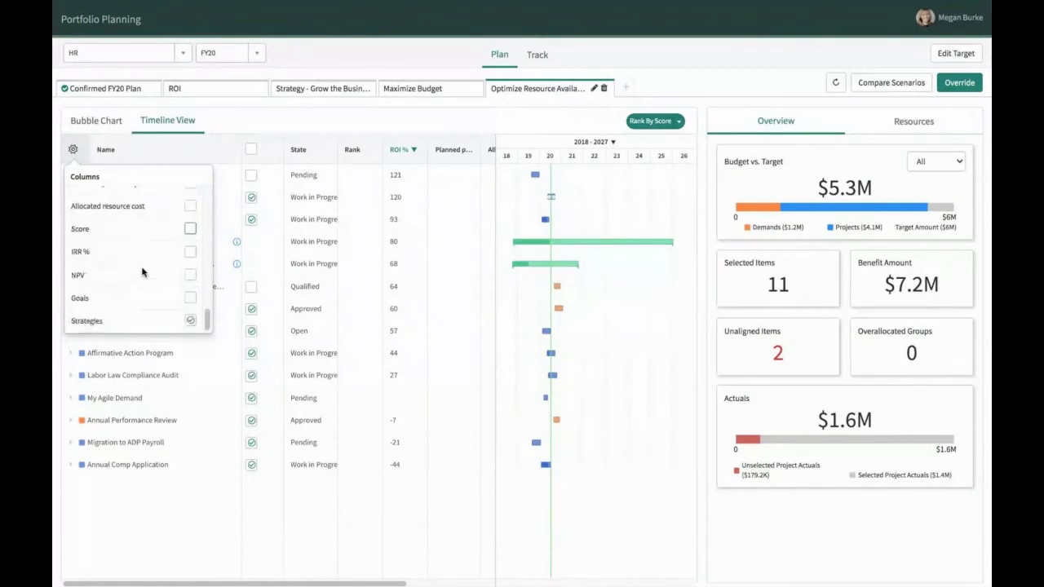
left_click(322, 502)
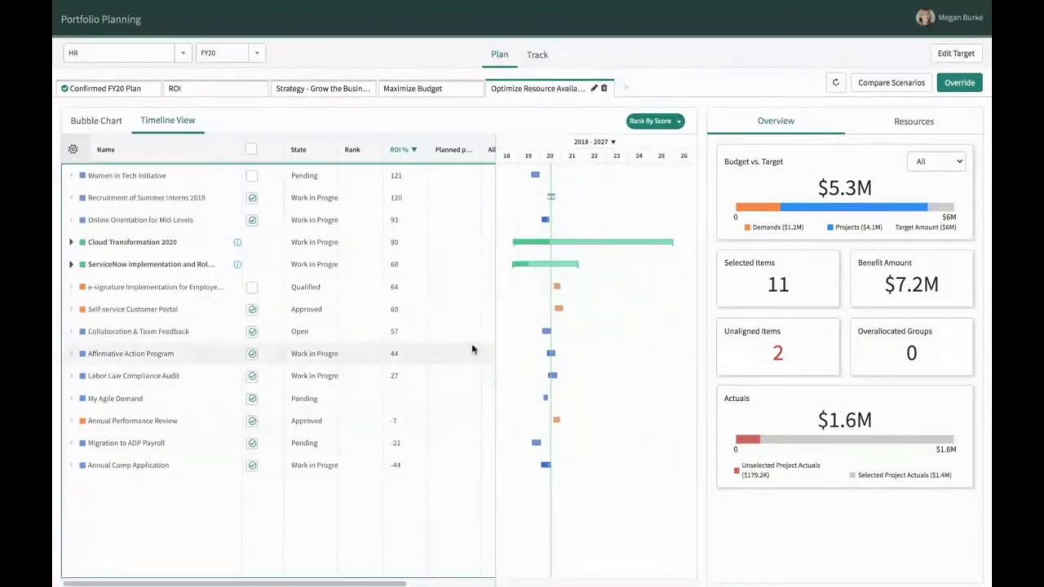
left_click_drag(495, 334, 646, 322)
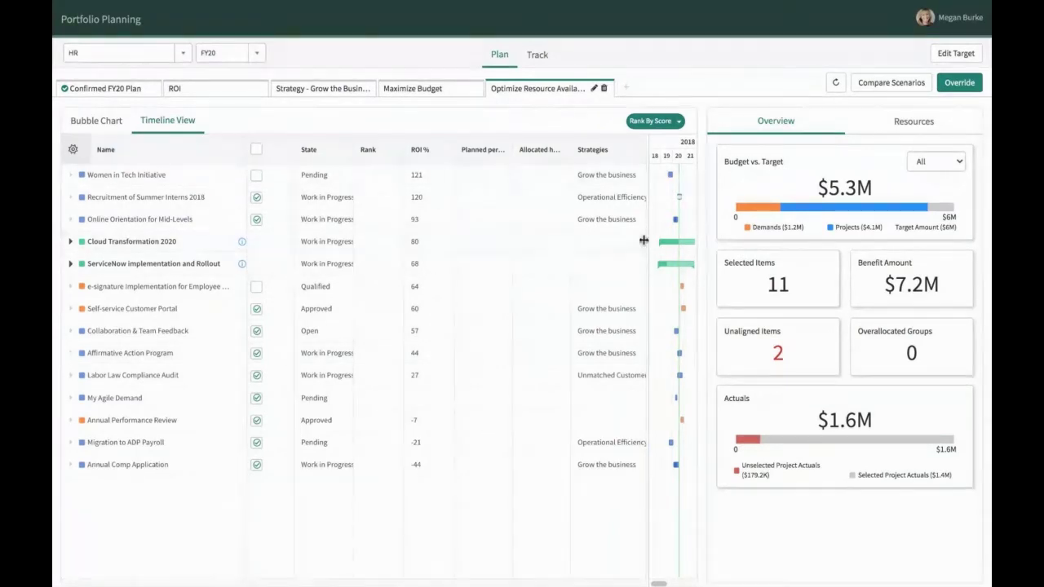
left_click_drag(646, 240, 392, 261)
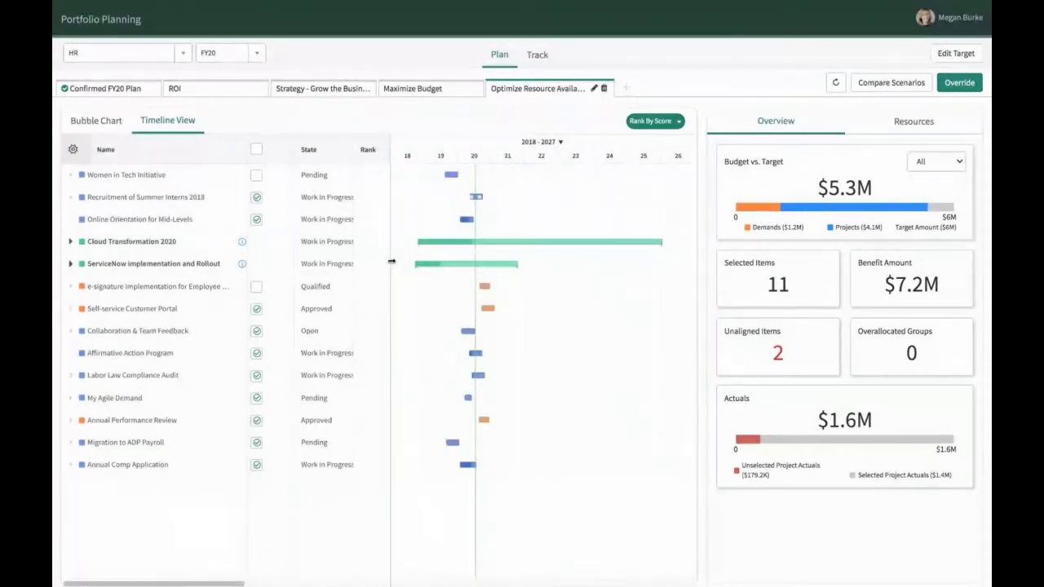
Select every item for the Optimize Resource Availability scenario, refresh the plan and reopen that scenario
left_click(256, 150)
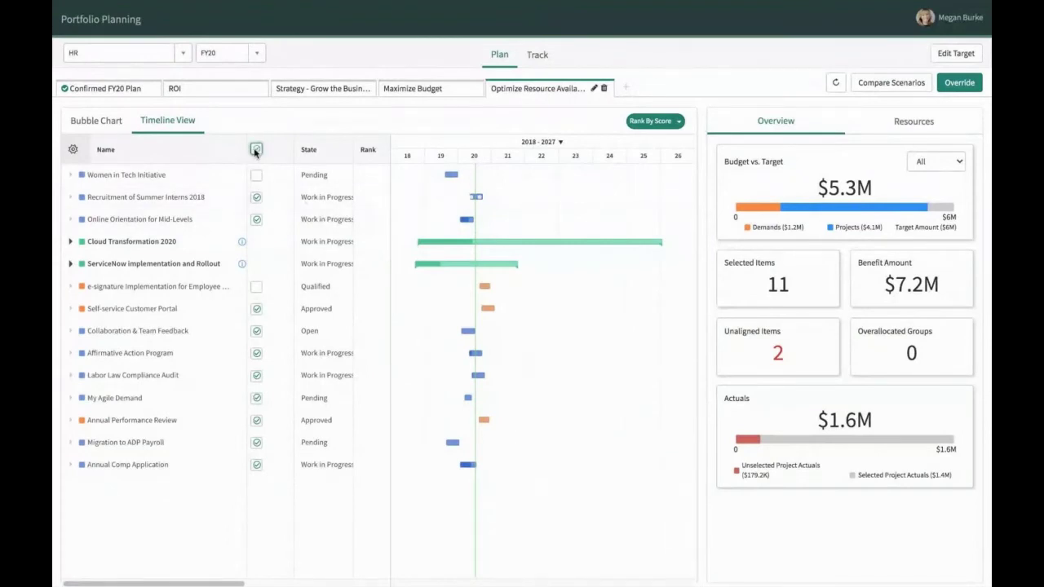
left_click(256, 151)
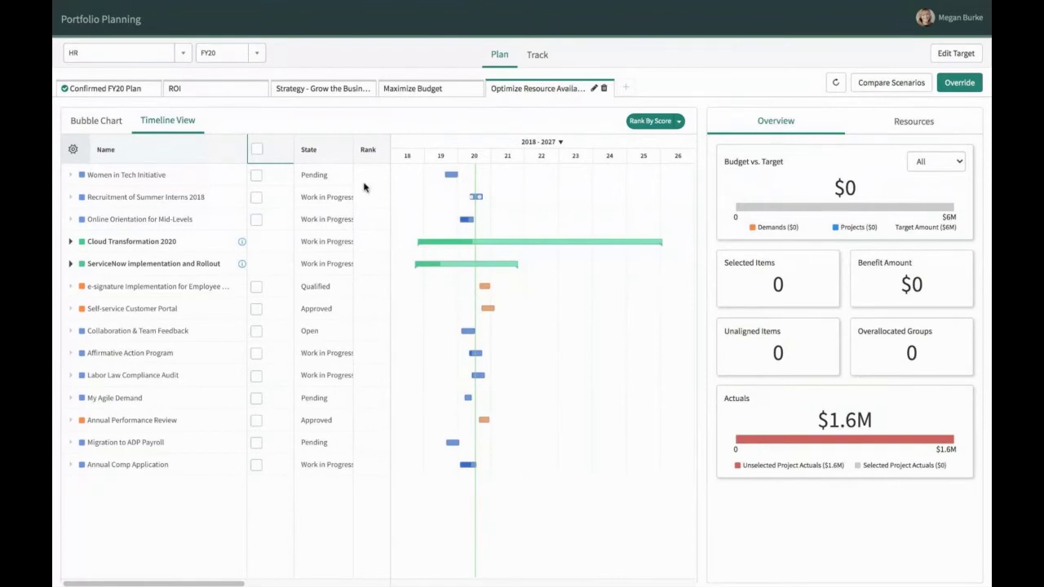
left_click(257, 150)
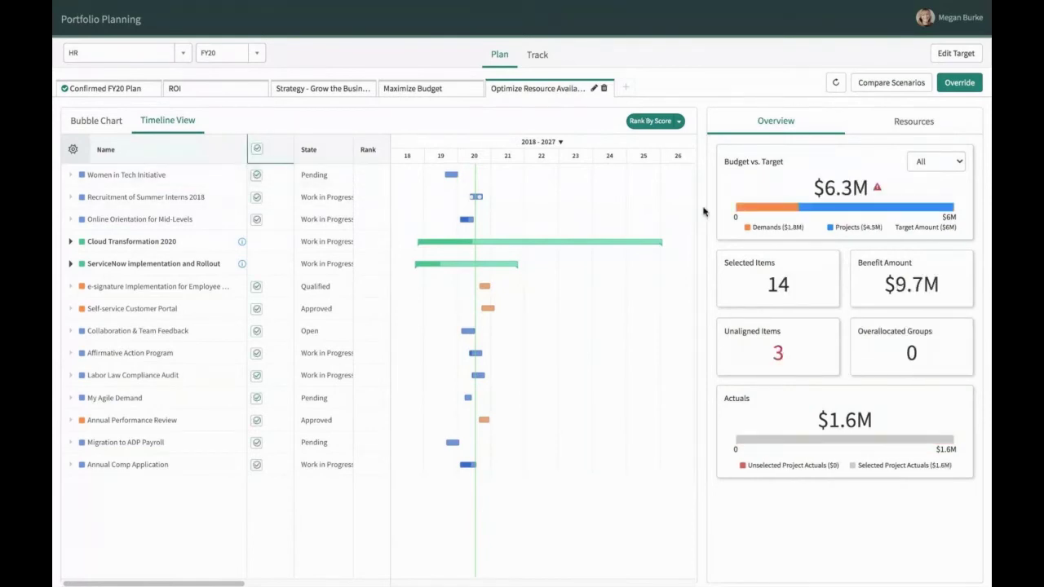
left_click(836, 84)
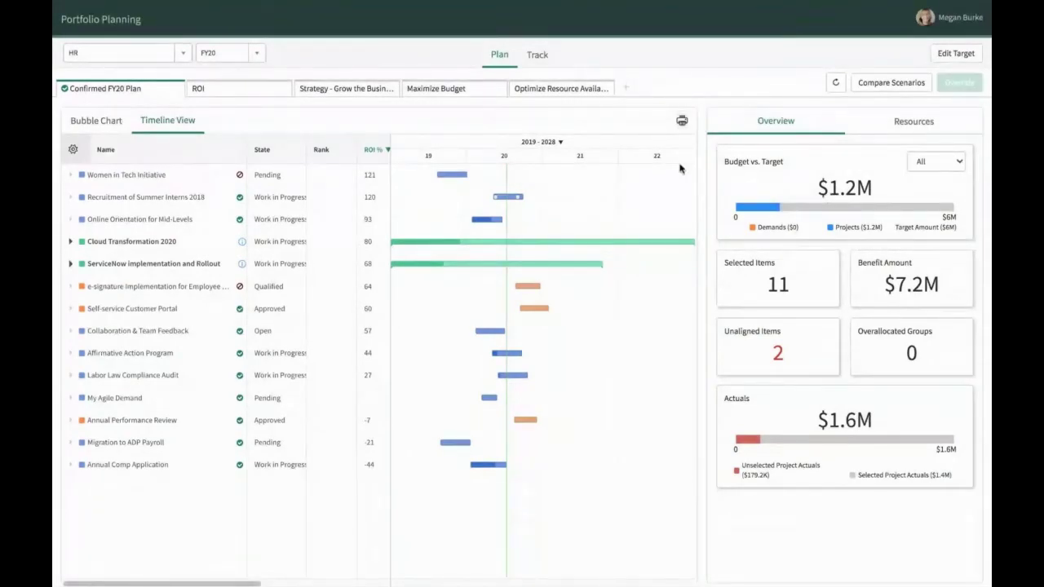
left_click(558, 93)
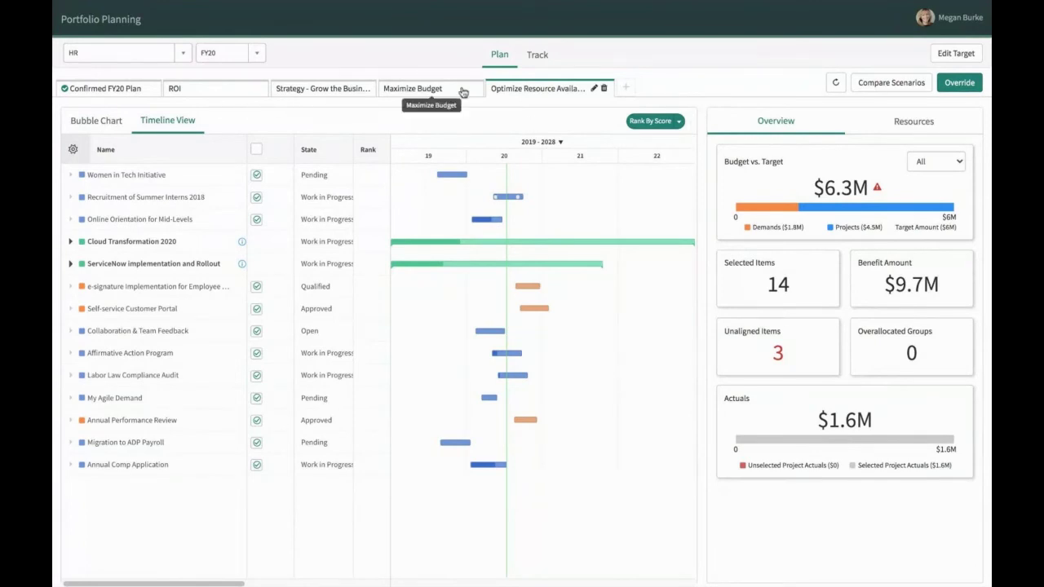
Compare budget, selected items, benefits, unaligned items and actuals across the confirmed plan and all HR scenarios
left_click(888, 85)
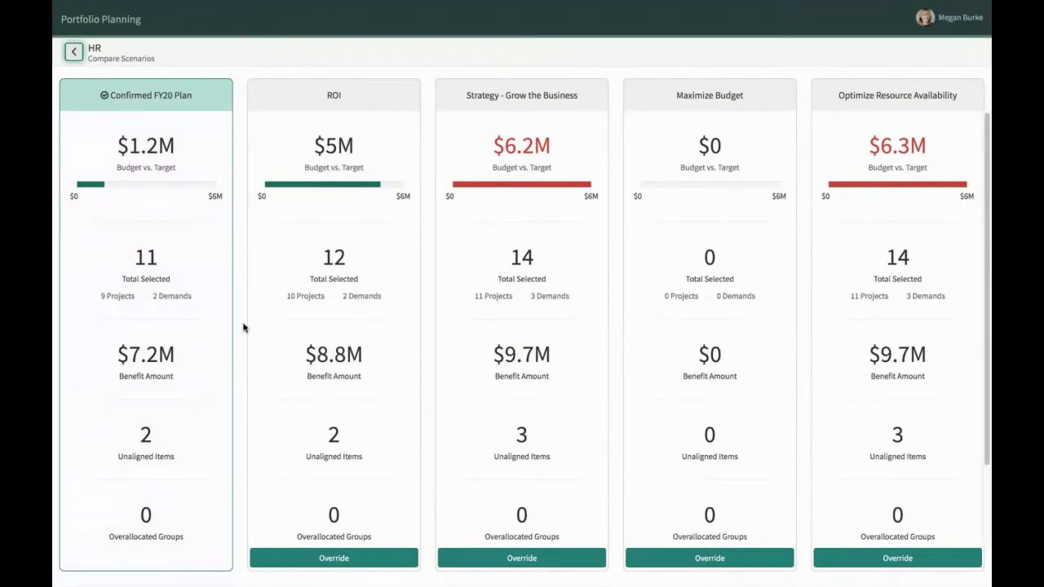
scroll(243, 327, "down", 2)
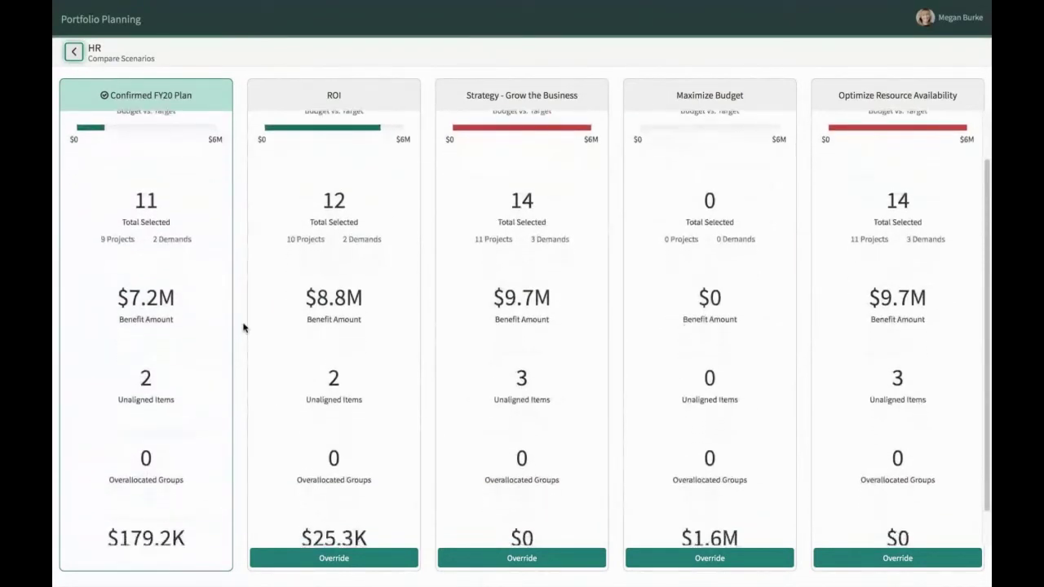
scroll(243, 327, "down", 1)
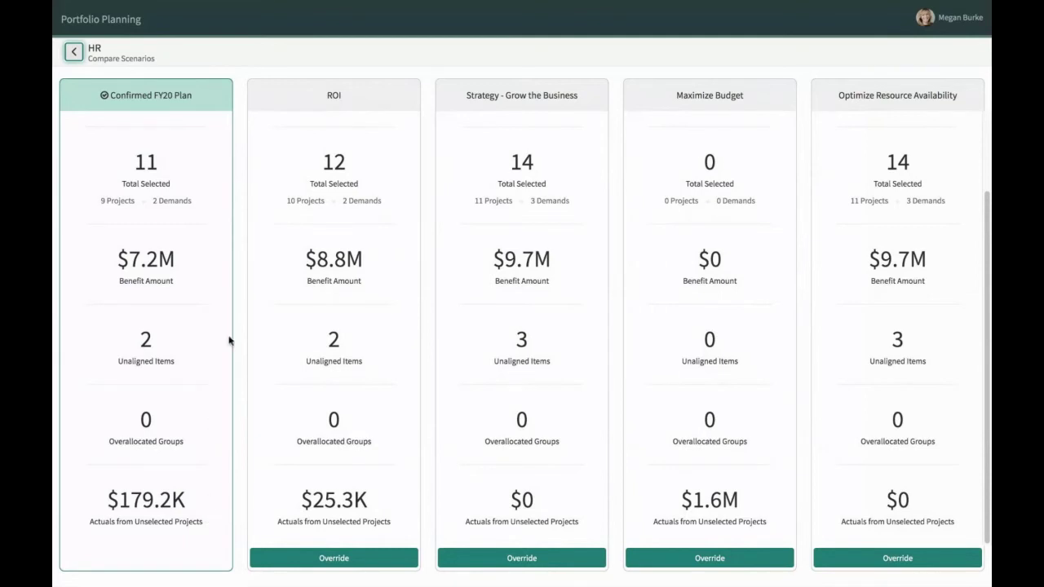
scroll(238, 325, "up", 3)
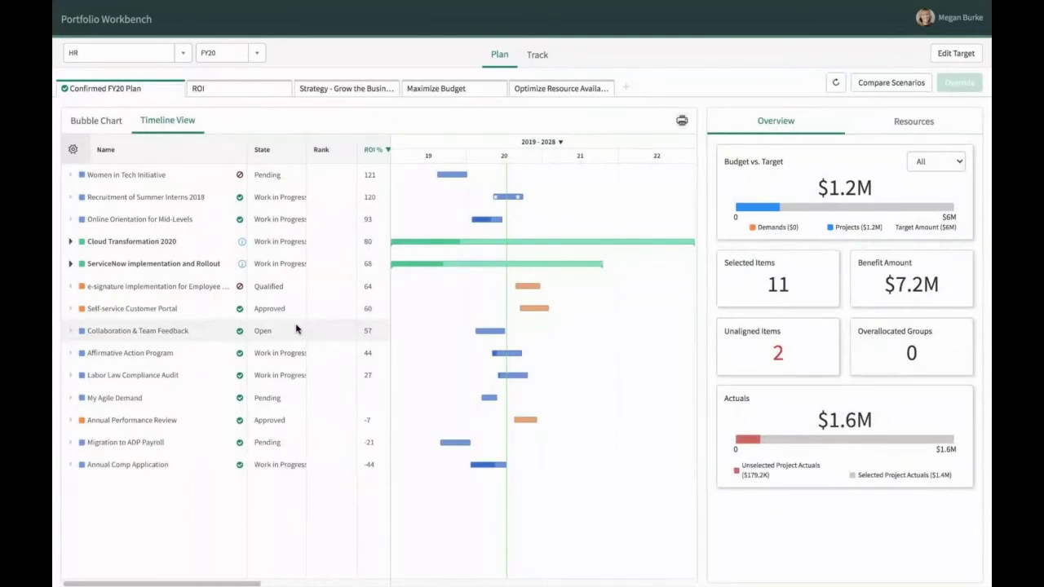
Review the HR portfolio's FY20 tracking view, including project KPIs, cost and resource charts, issues and changes
left_click(534, 58)
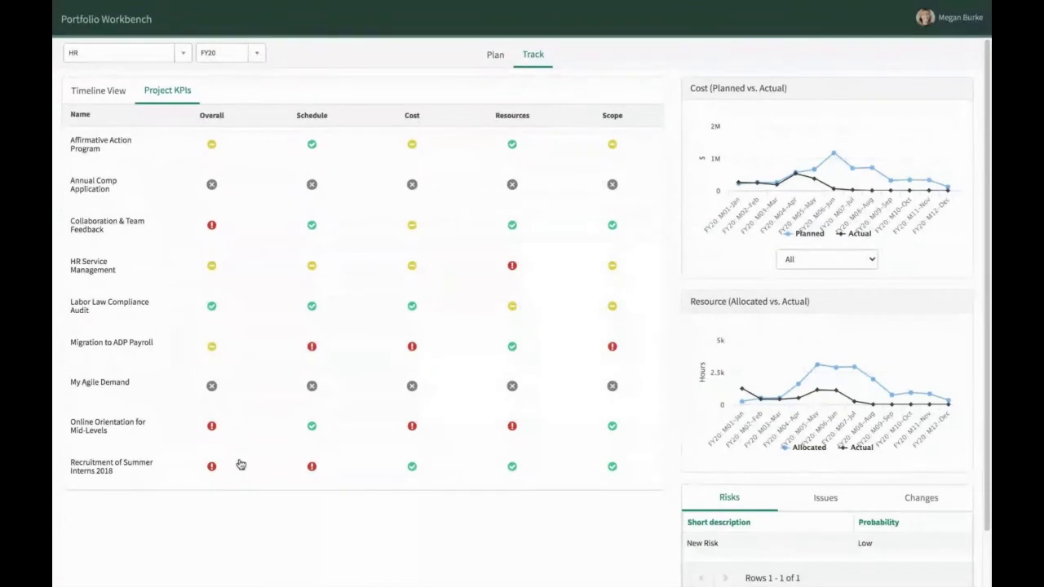
mouse_move(615, 190)
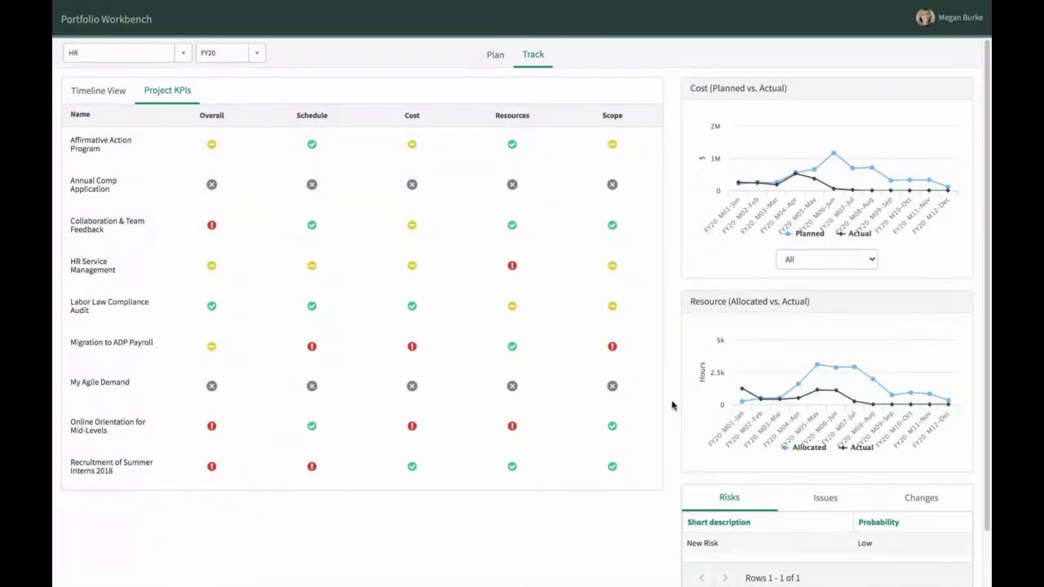
scroll(676, 397, "down", 2)
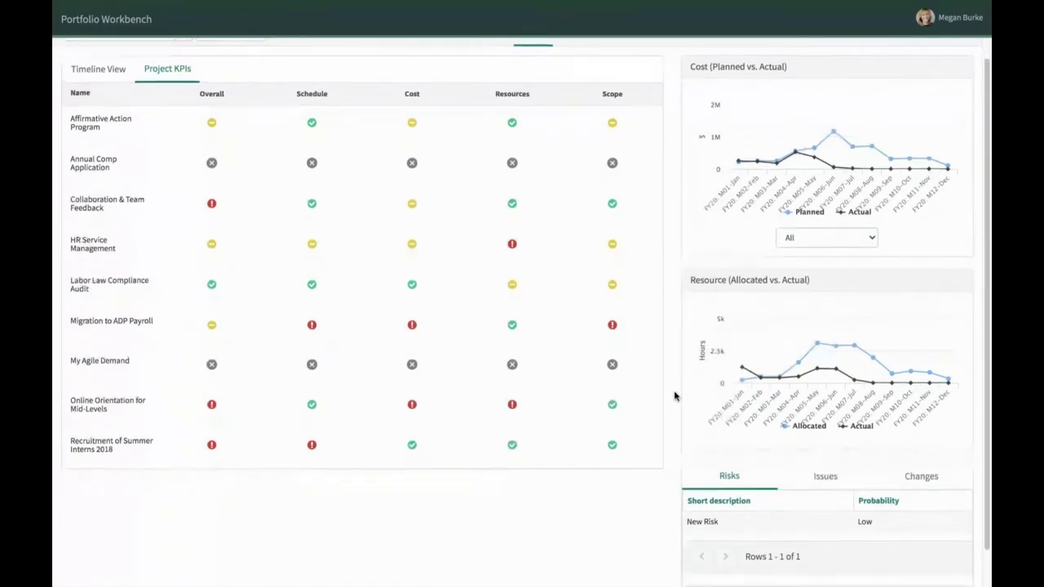
left_click(824, 438)
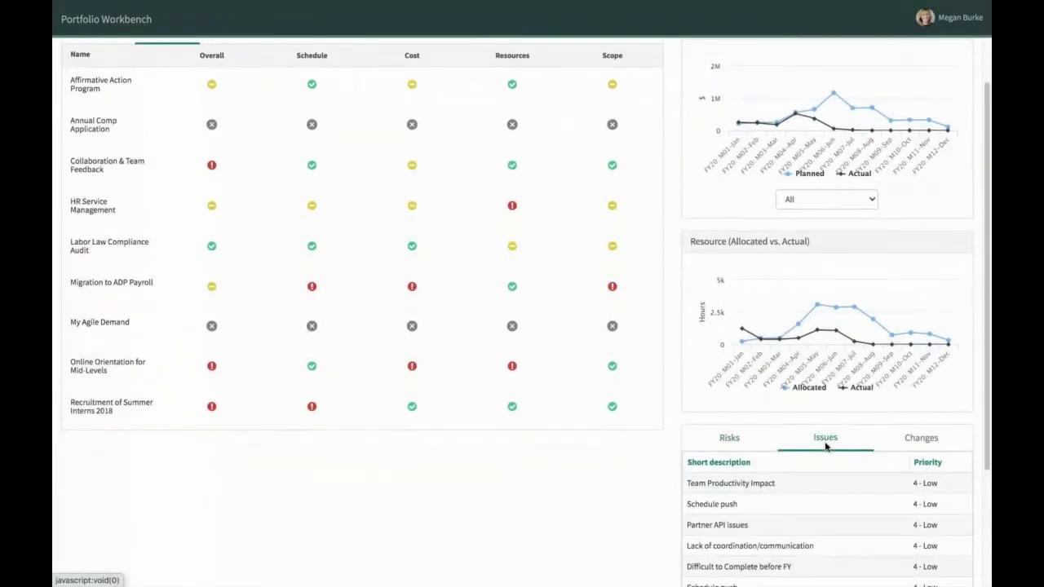
scroll(811, 522, "down", 3)
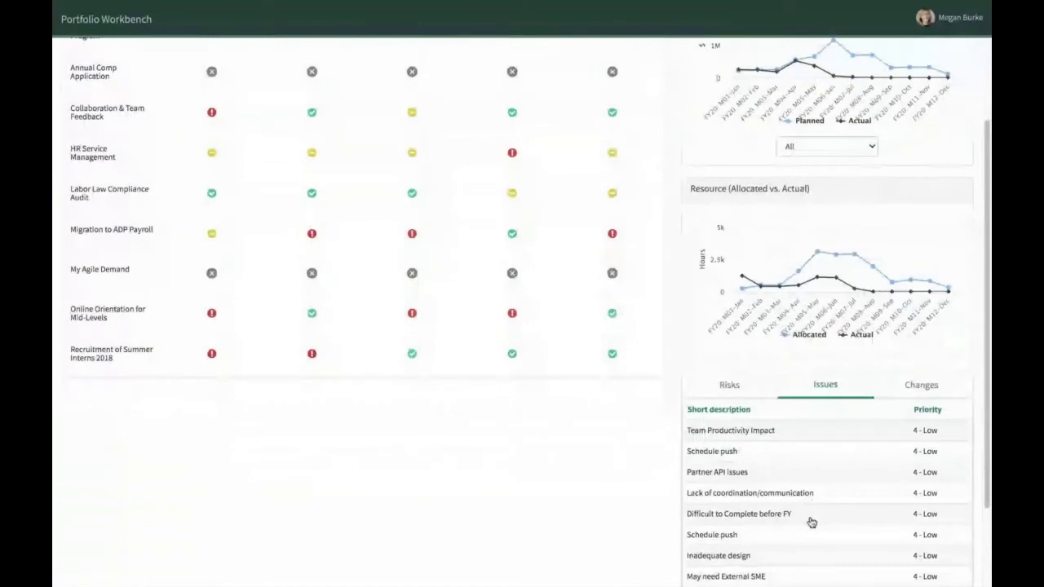
scroll(811, 522, "down", 2)
scroll(810, 522, "up", 5)
left_click(921, 498)
scroll(931, 499, "down", 5)
scroll(761, 549, "up", 3)
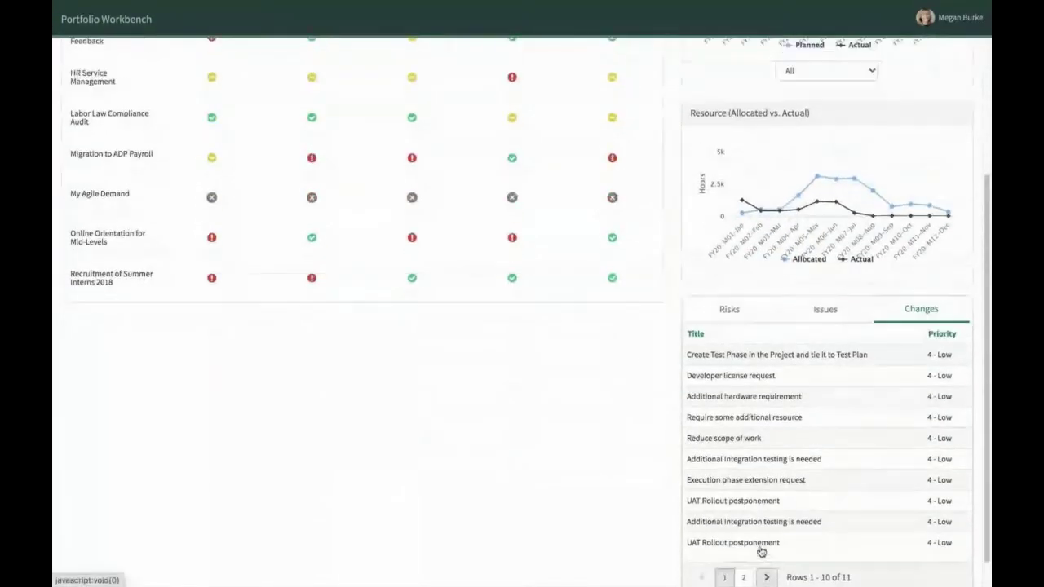
scroll(760, 552, "up", 3)
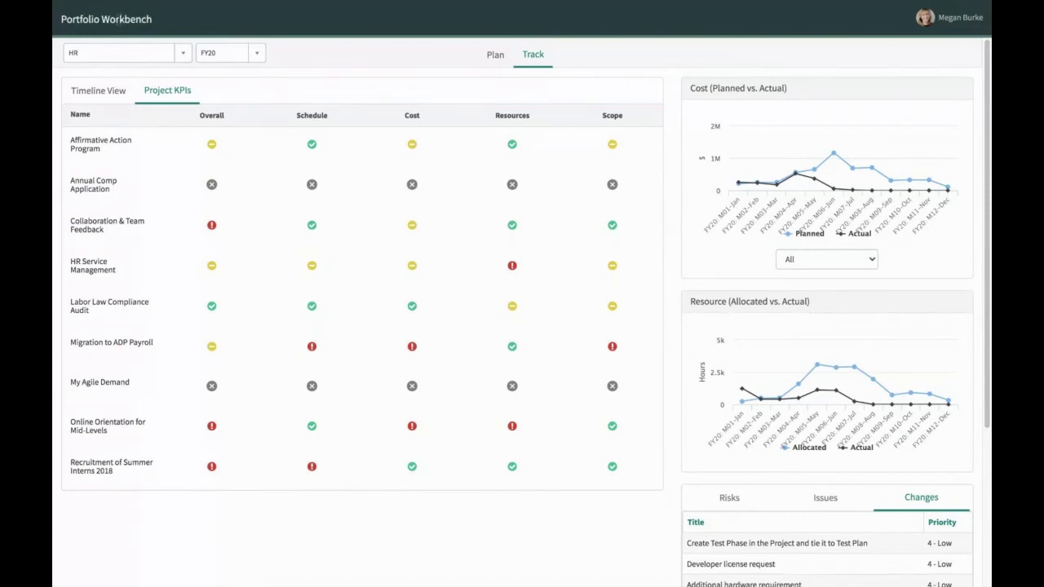
Leave full screen, open the Strategic Spend Tracking for PPM dashboard from the portfolios page and collapse the navigator
mouse_move(85, 4)
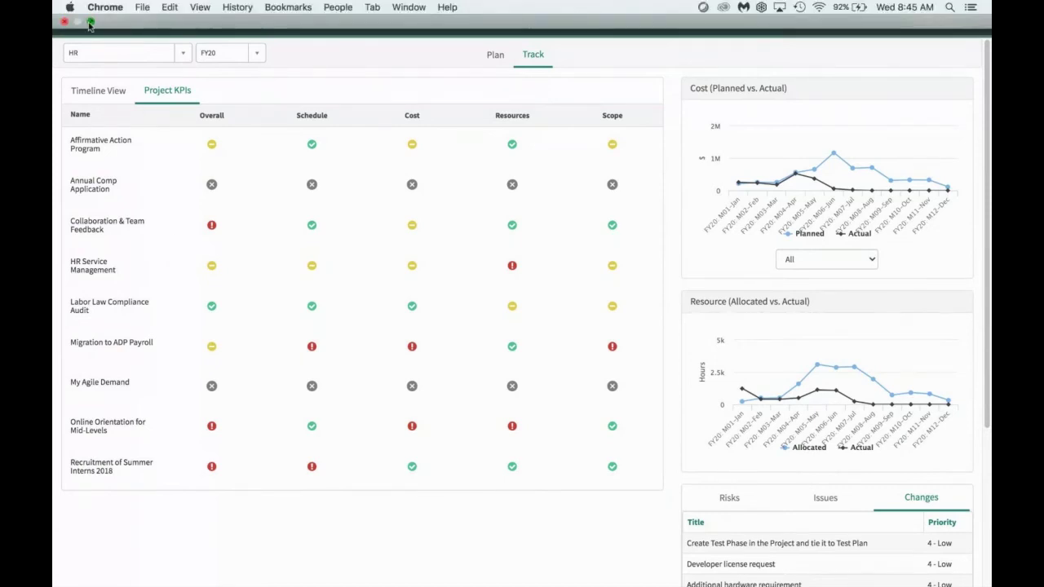
left_click(89, 23)
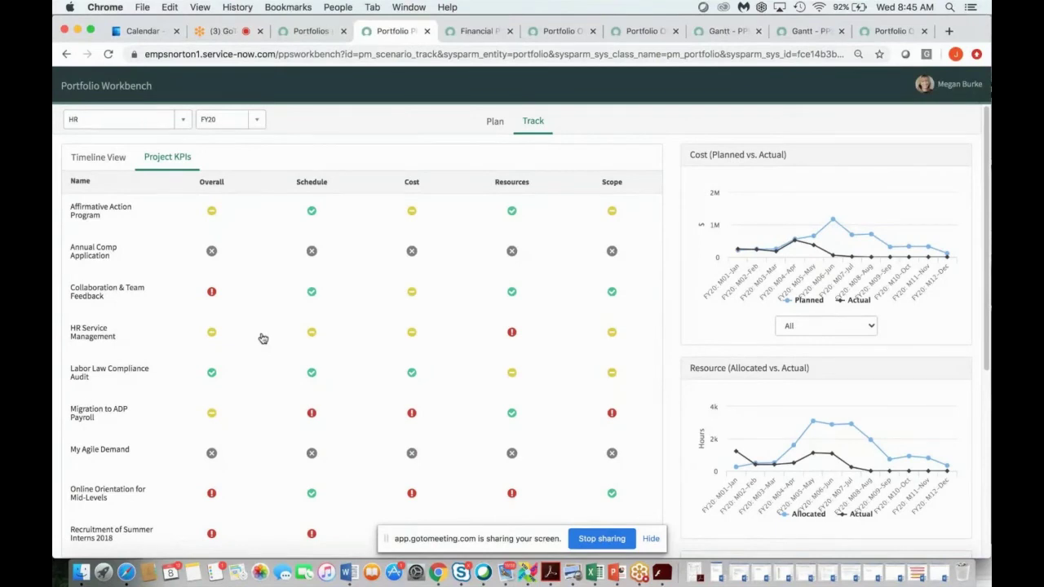
left_click(307, 31)
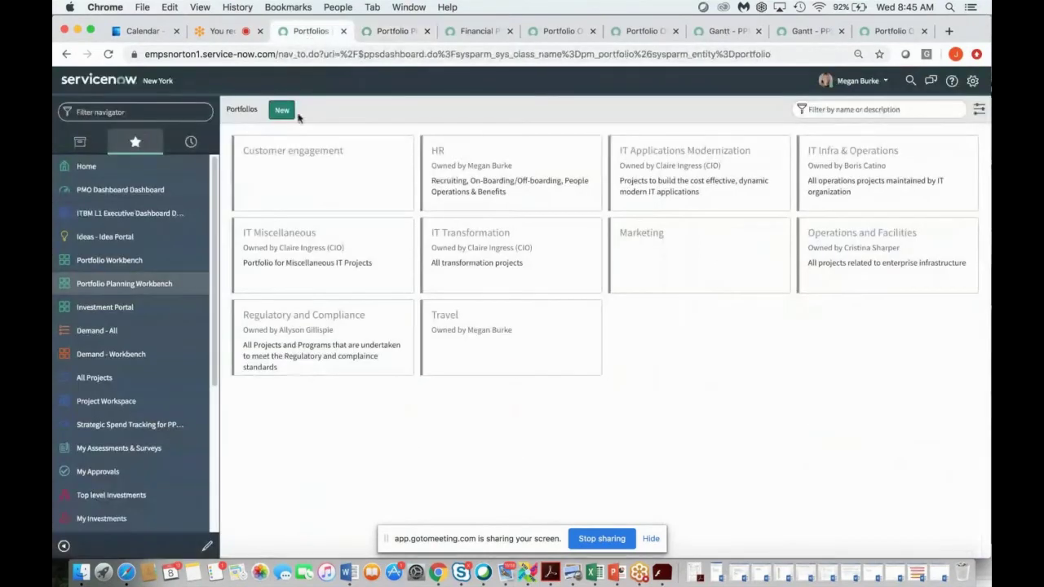
left_click(139, 430)
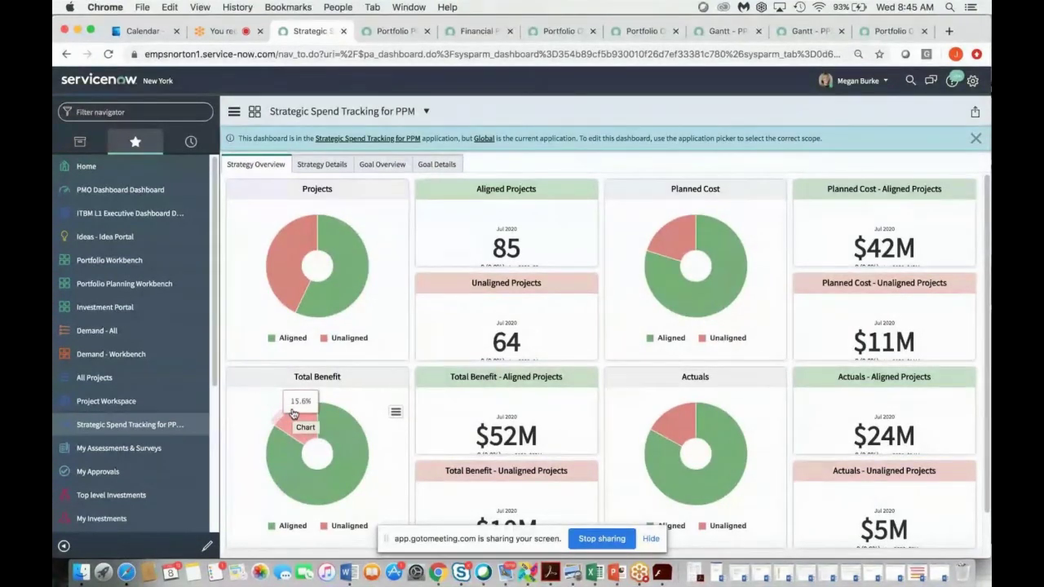
left_click(64, 545)
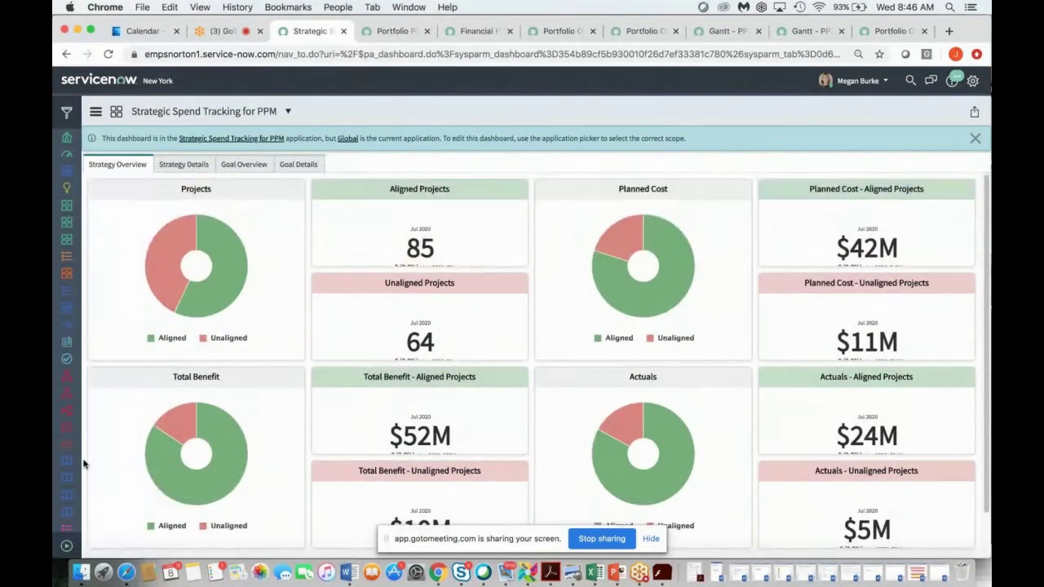
Check the aligned and unaligned project charts in the strategy overview, and open the strategy details
mouse_move(169, 292)
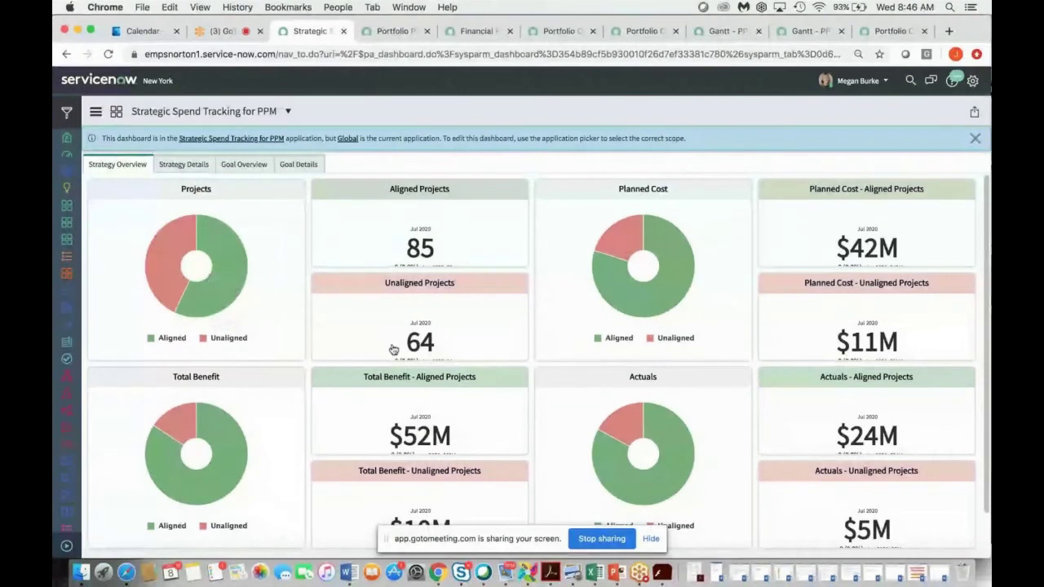
mouse_move(626, 326)
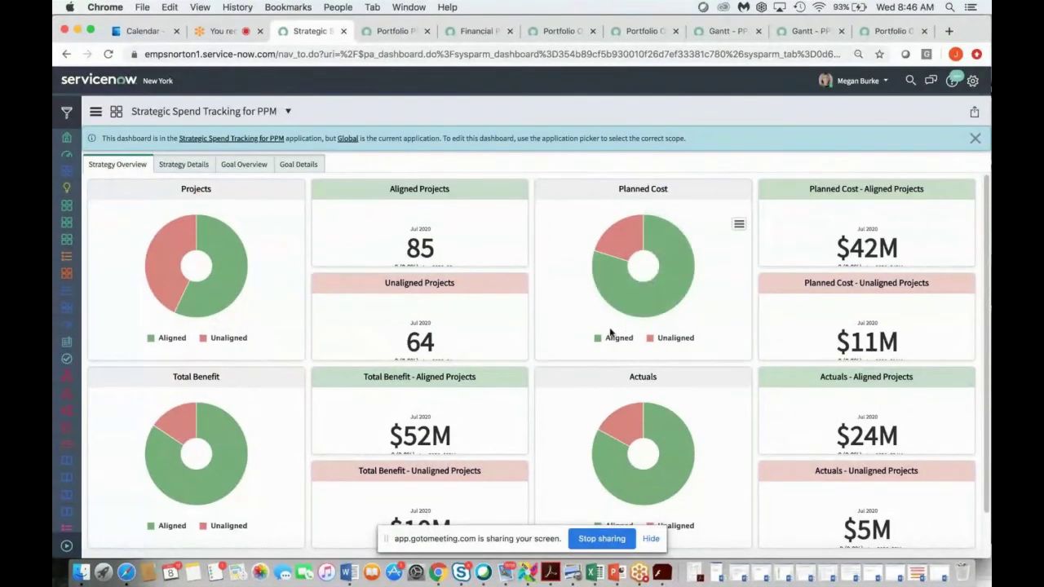
left_click(176, 167)
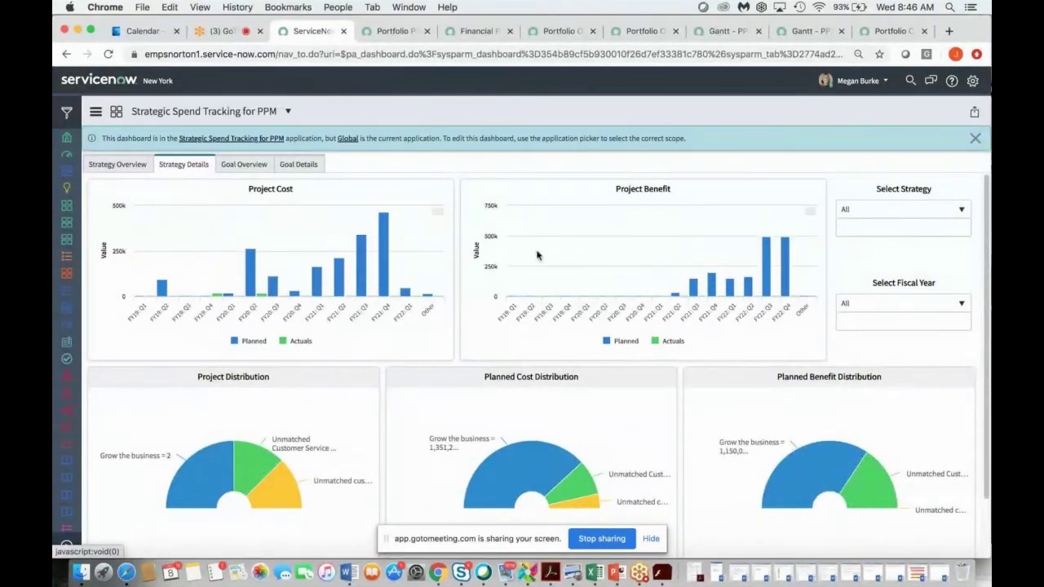
Look through the available strategies and filter the strategy details to Drive Automation and orchestration
left_click(959, 211)
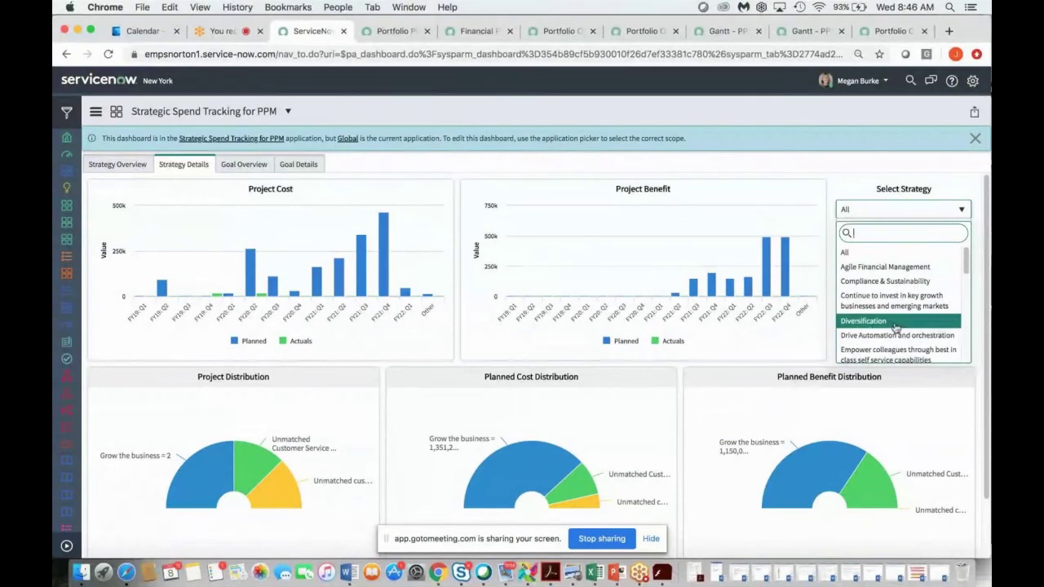
scroll(895, 336, "down", 2)
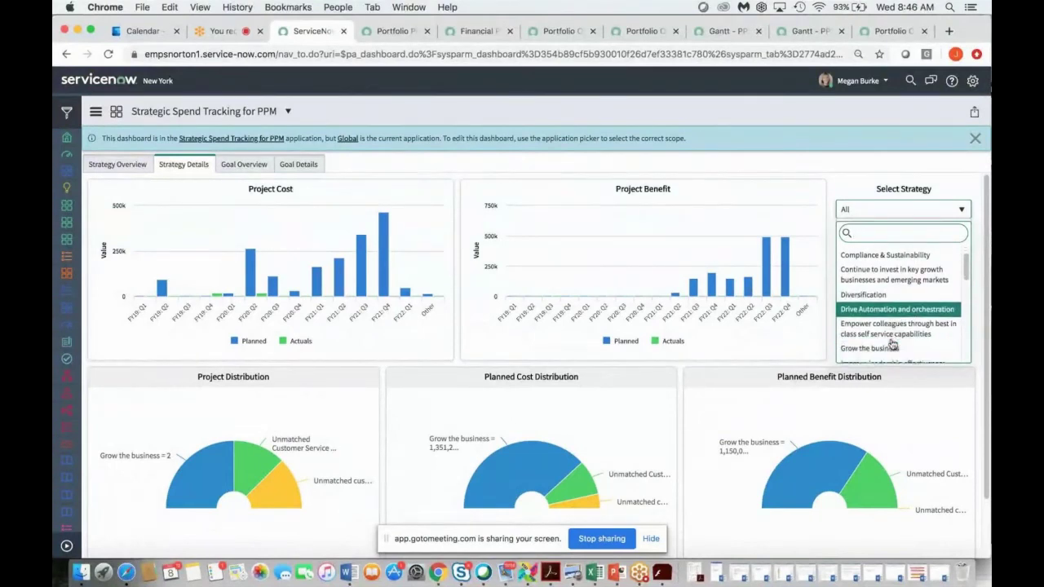
scroll(893, 343, "down", 5)
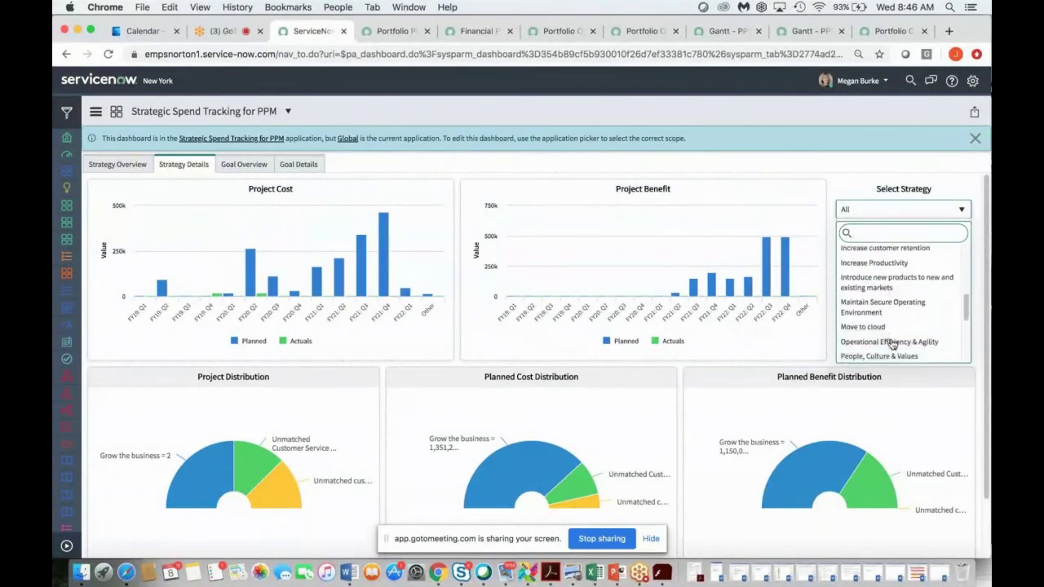
scroll(893, 343, "down", 6)
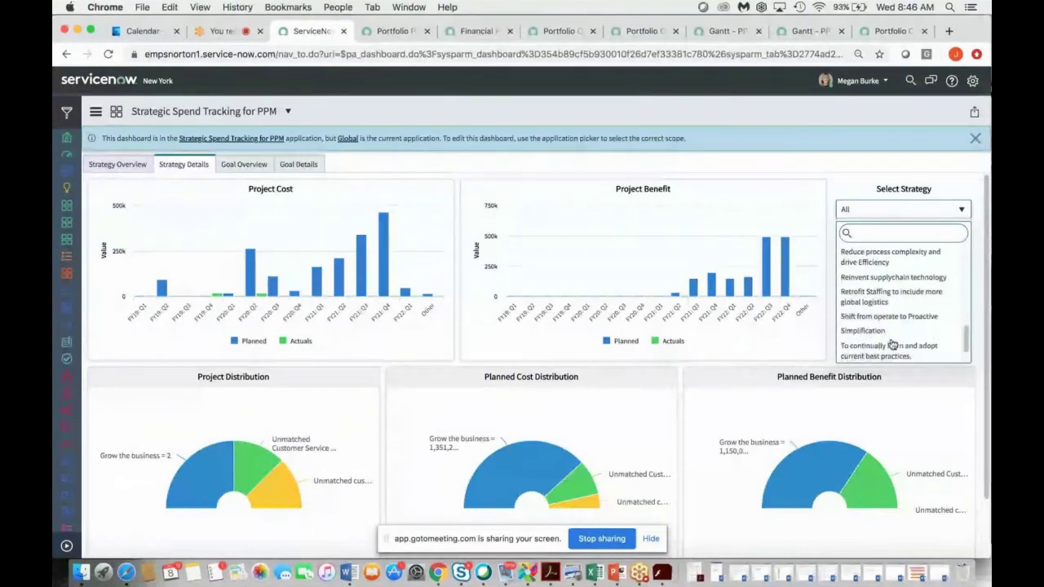
scroll(893, 343, "up", 12)
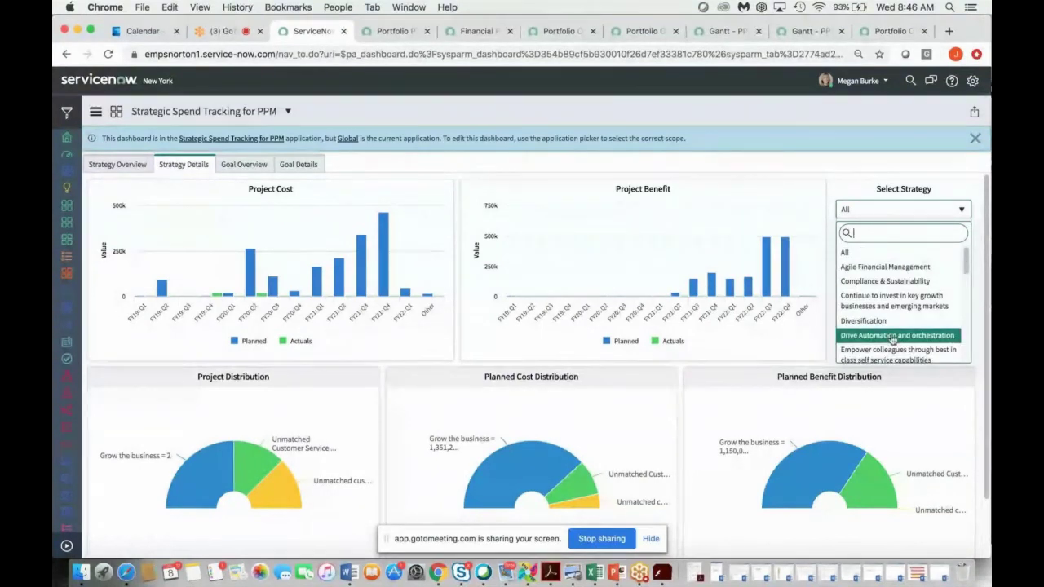
left_click(892, 335)
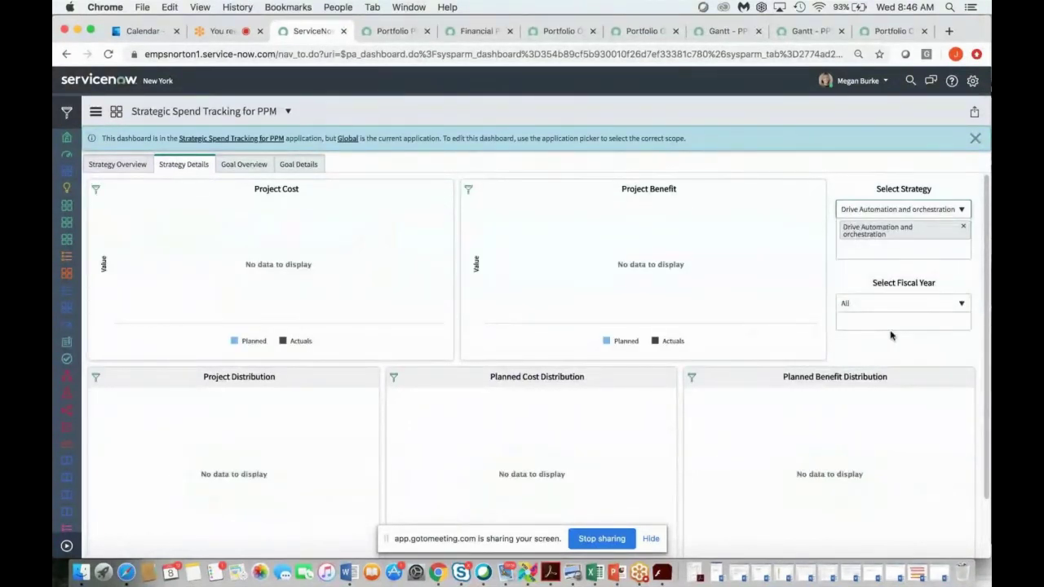
Reset the strategy filter to All and dismiss the browser notification
left_click(955, 211)
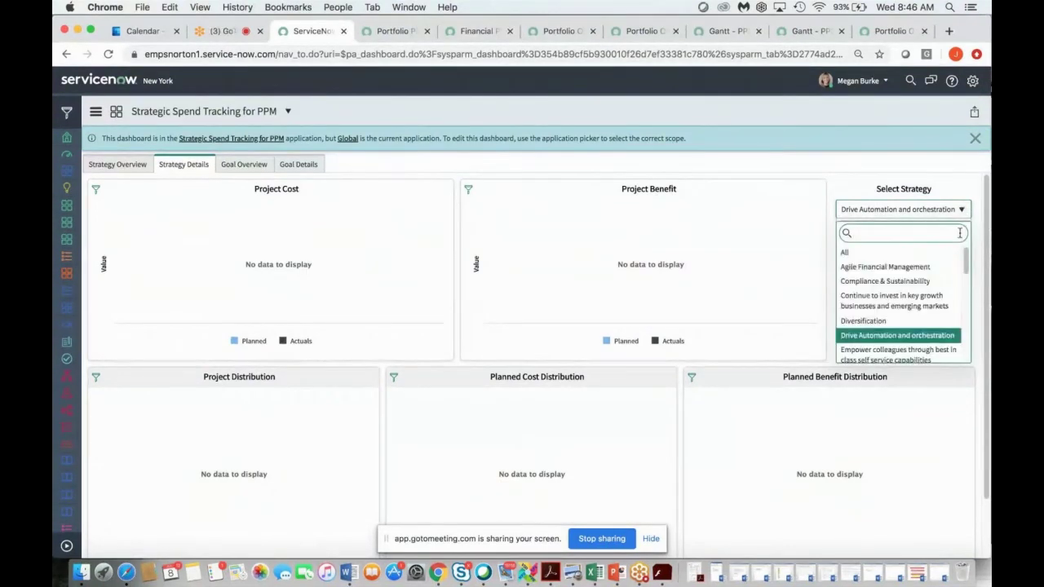
left_click(928, 255)
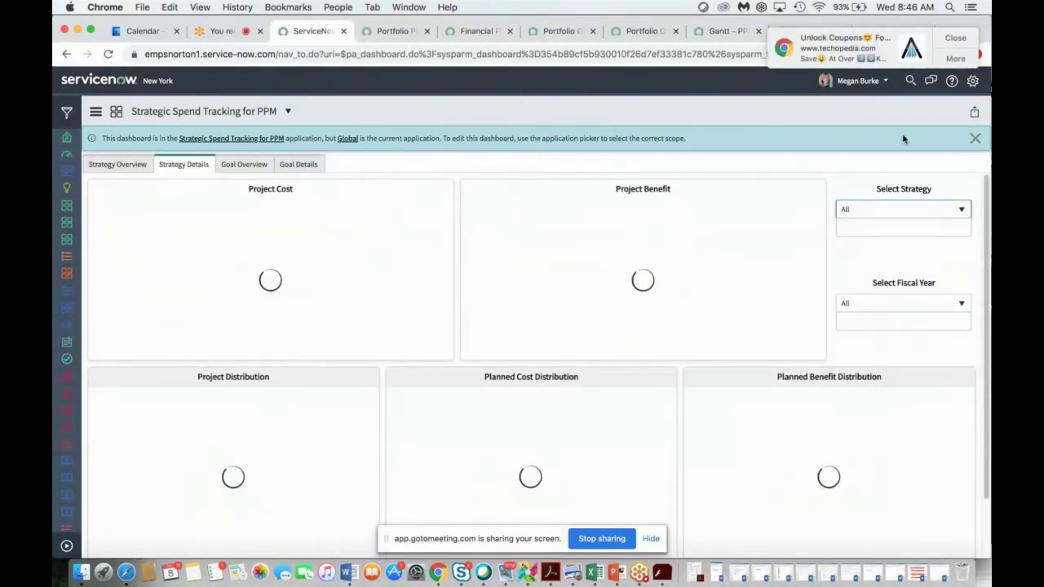
left_click(958, 38)
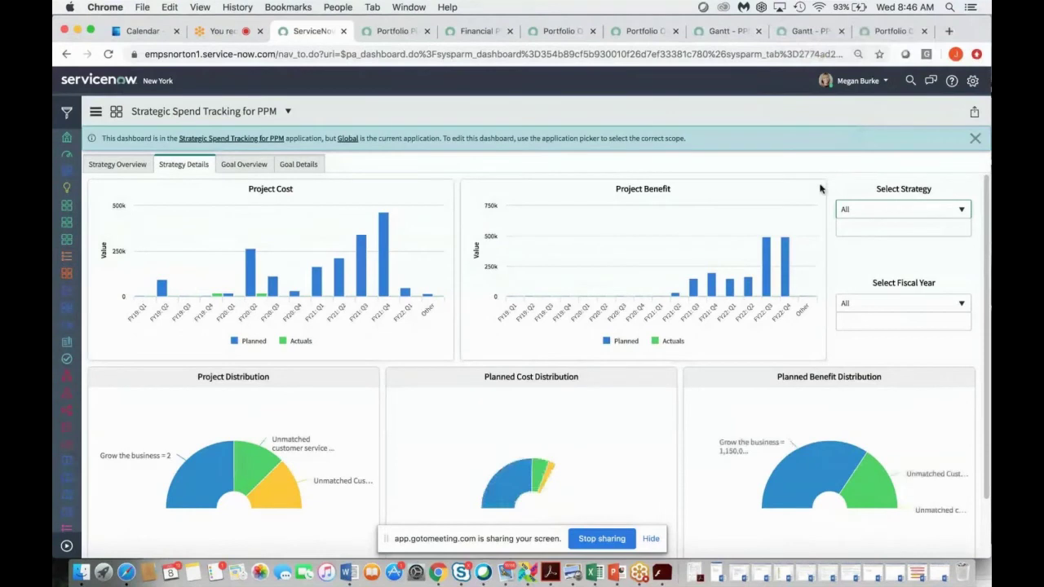
Check the goal overview and goal details, and list the project records behind the goal overview's Aligned Projects score
left_click(252, 165)
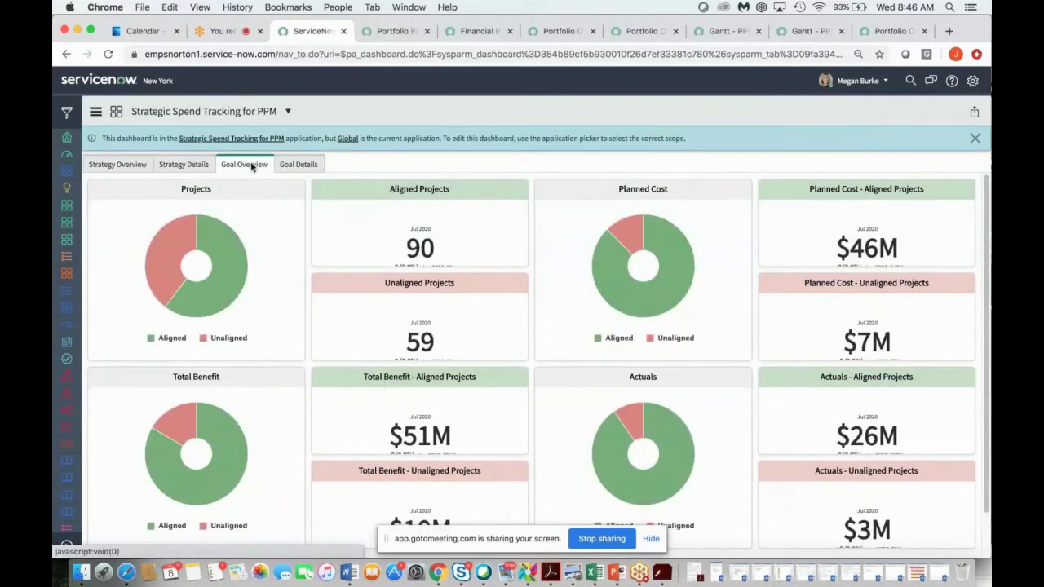
left_click(289, 167)
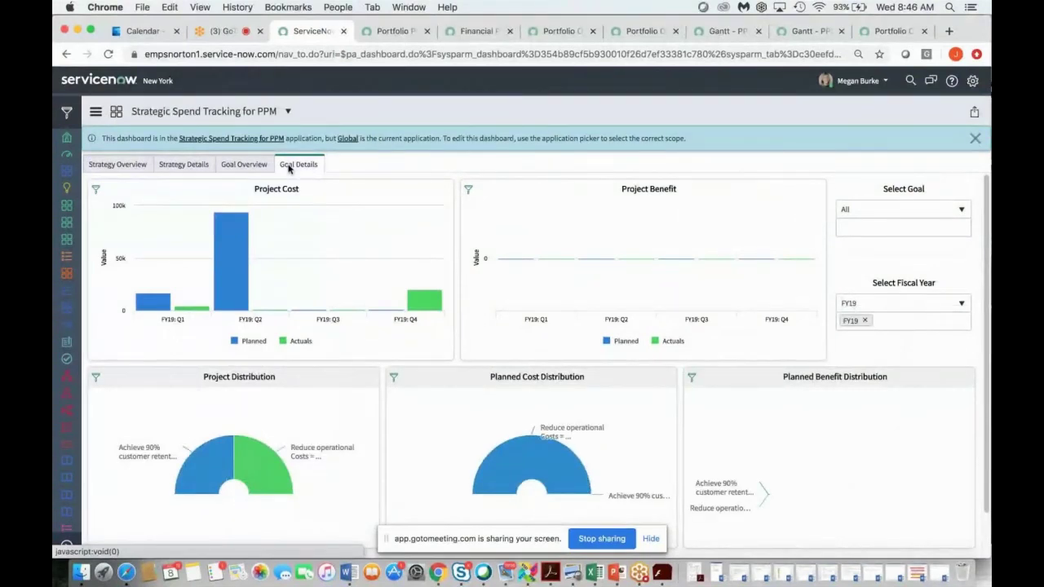
left_click(244, 165)
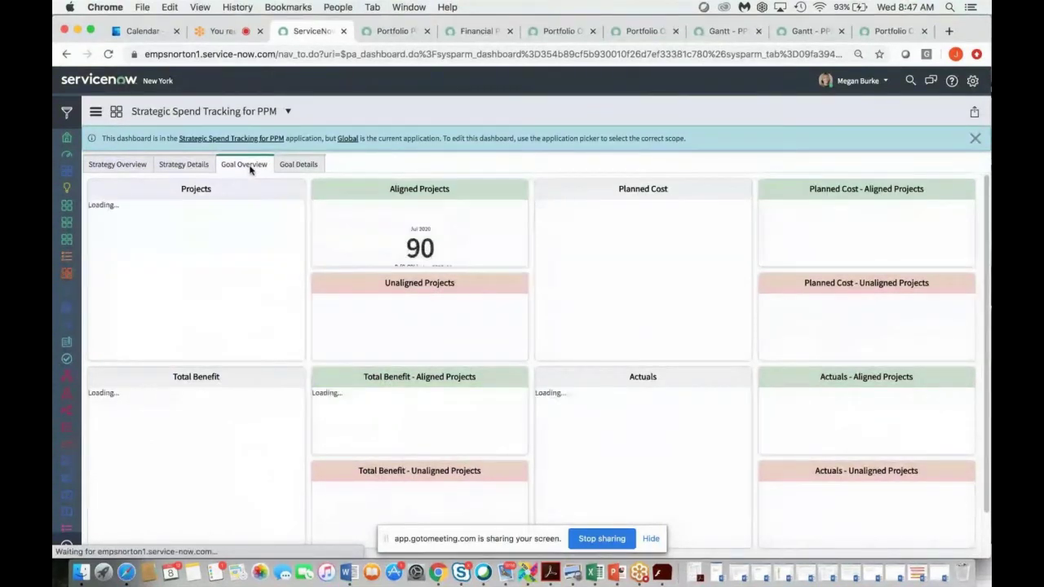
left_click(418, 247)
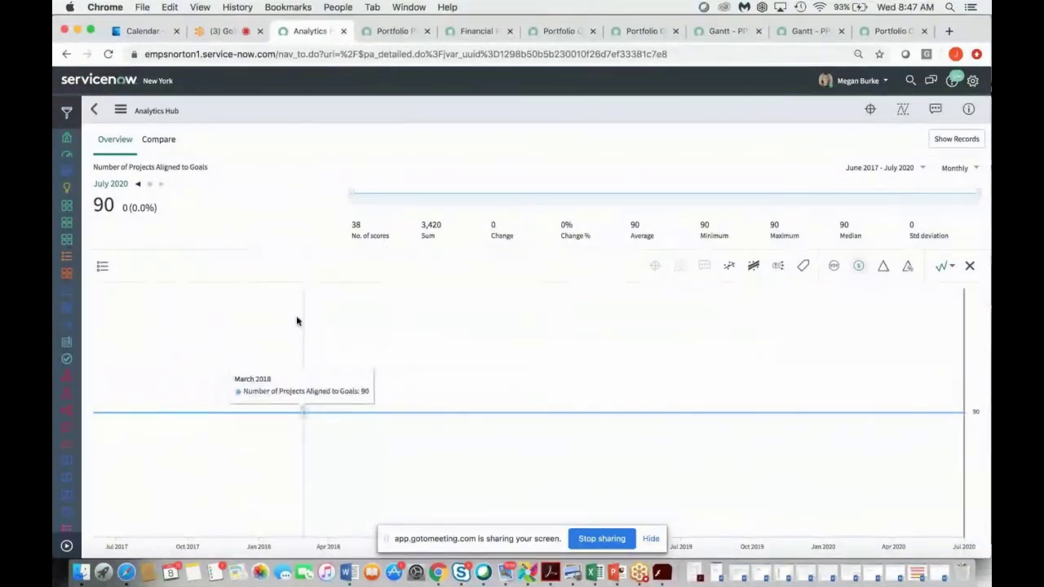
left_click(840, 367)
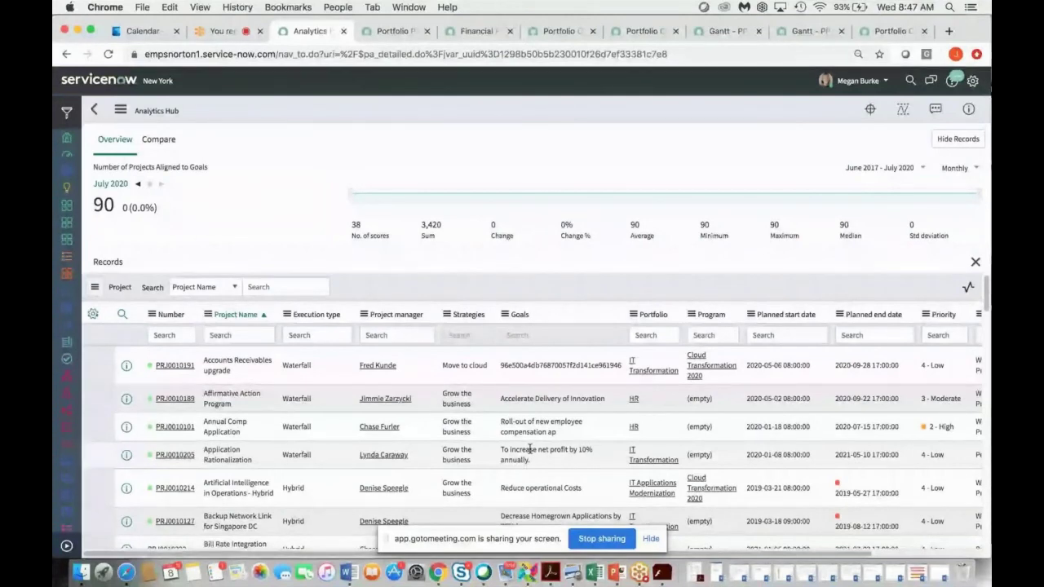
Expand the navigator and impersonate the recently used project manager account
left_click(67, 547)
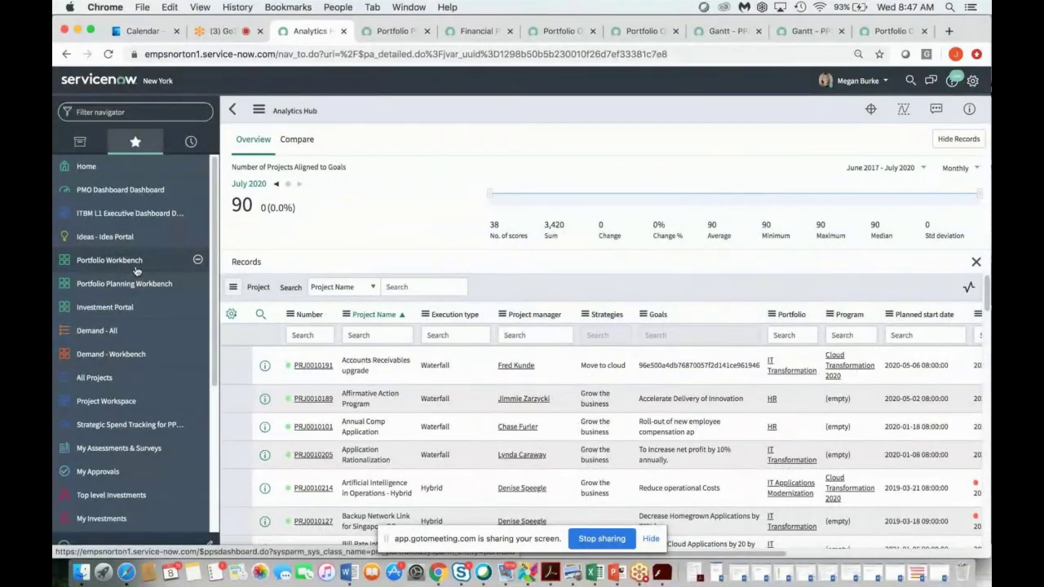
left_click(885, 82)
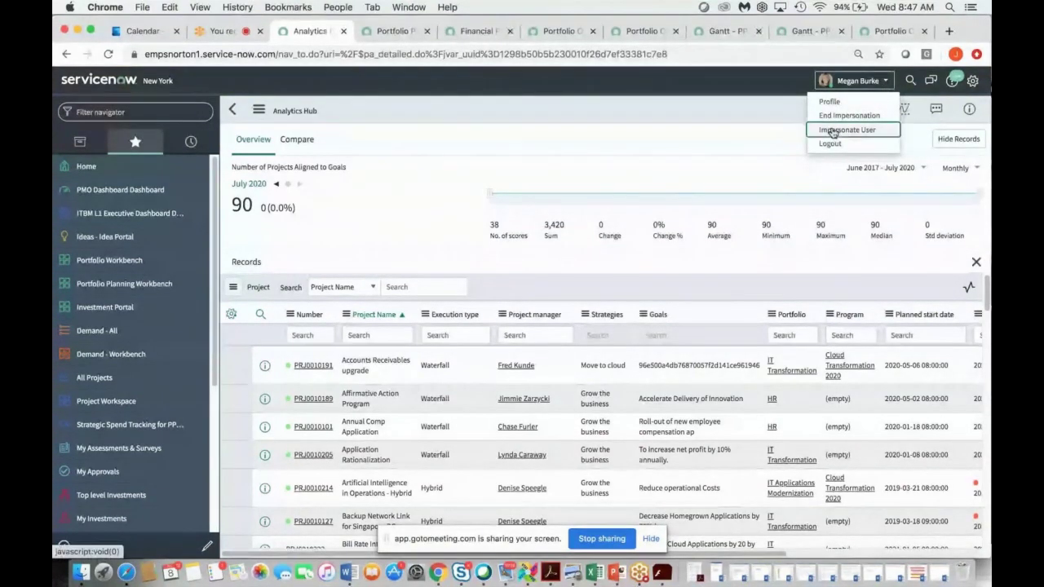
left_click(832, 130)
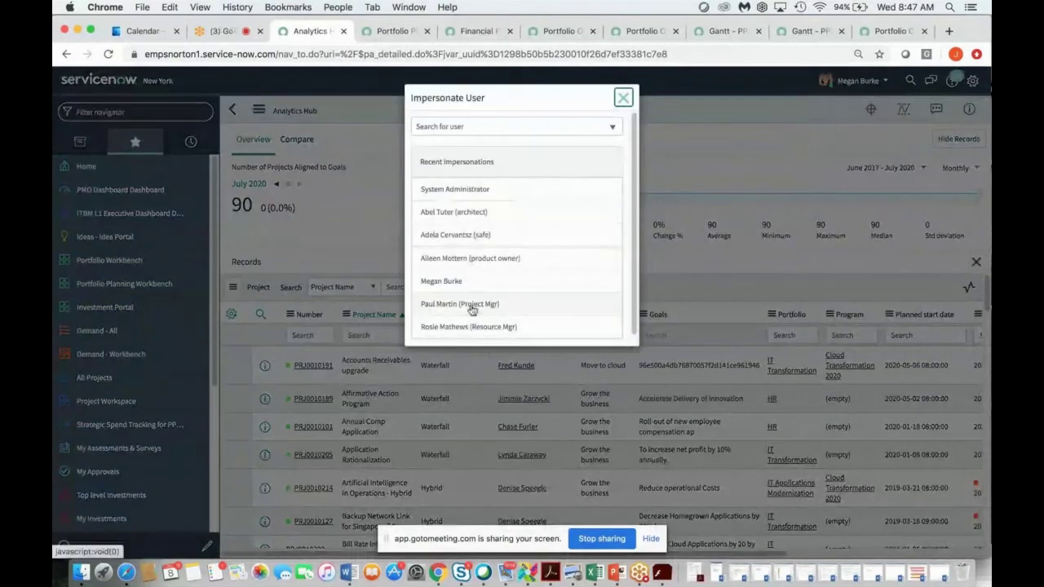
left_click(469, 308)
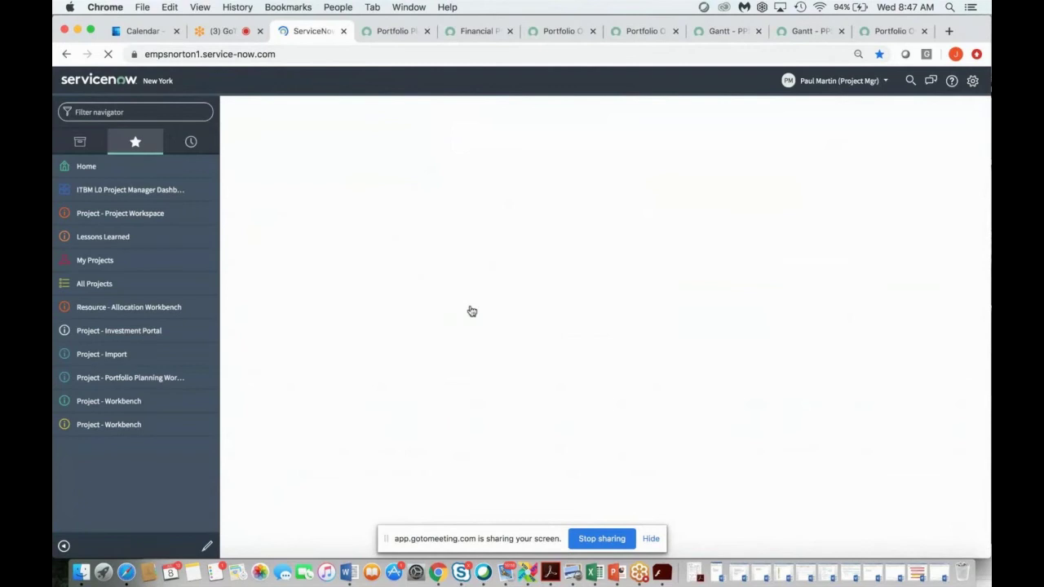
Open the HR Service Management project from the Project Workspace and view the business case in its details
left_click(149, 217)
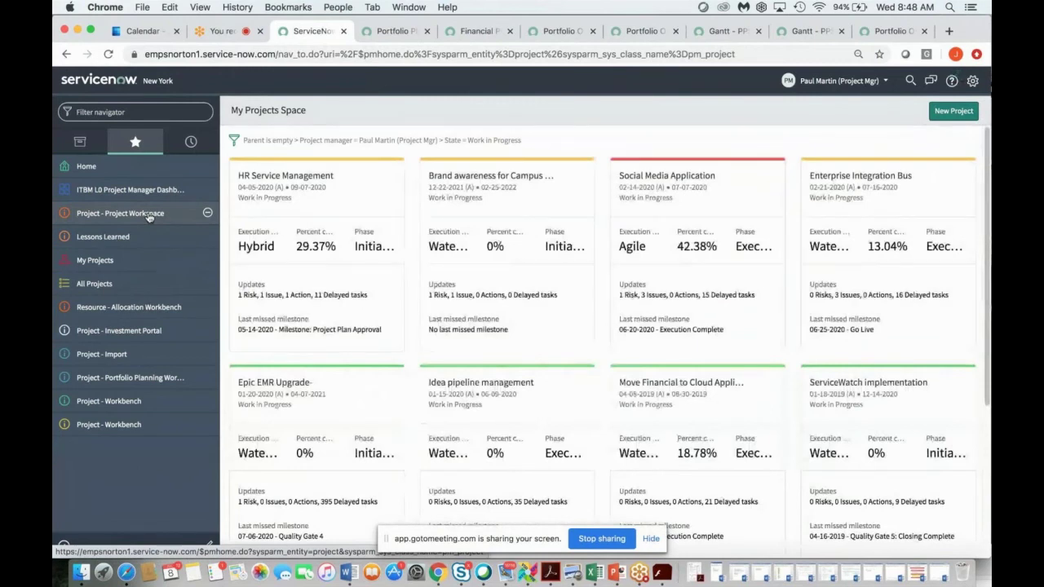
left_click(247, 199)
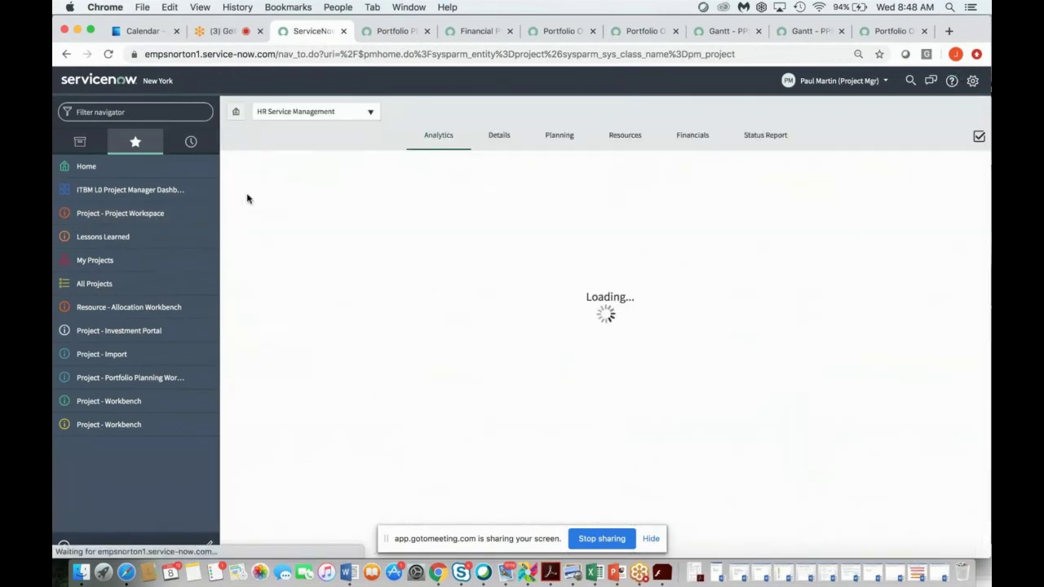
left_click(500, 136)
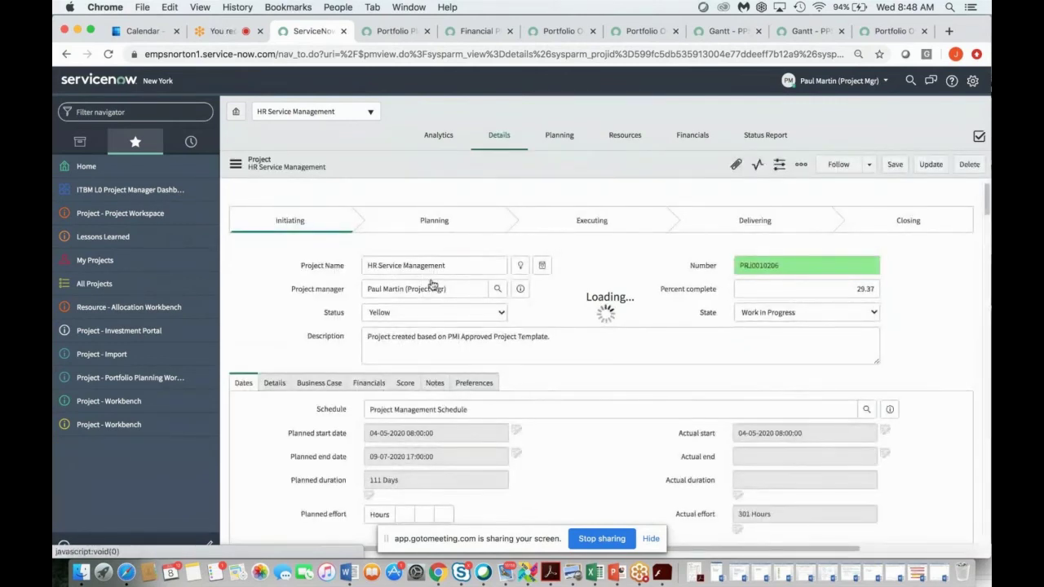
left_click(321, 383)
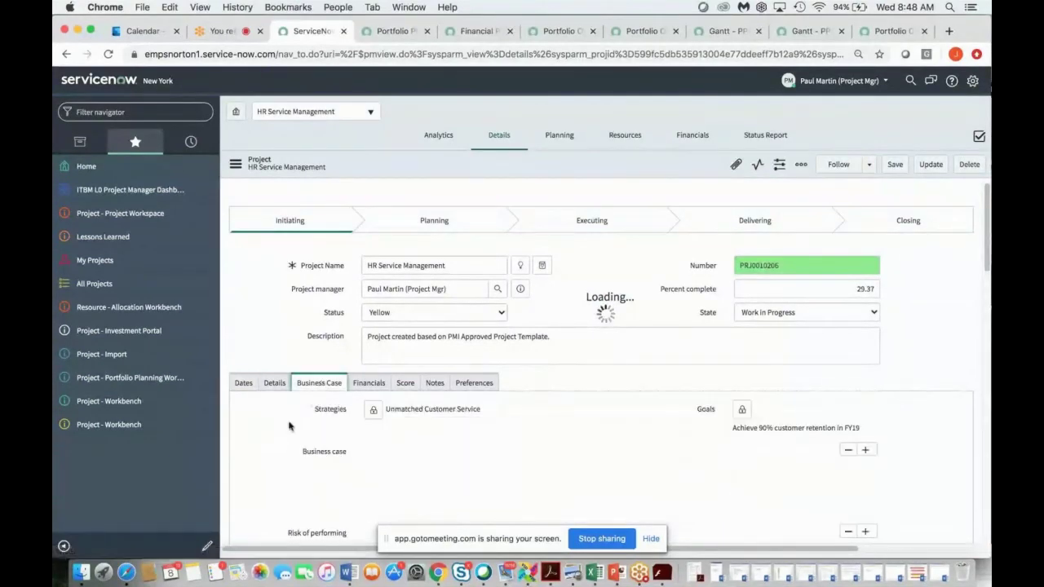
scroll(302, 391, "down", 2)
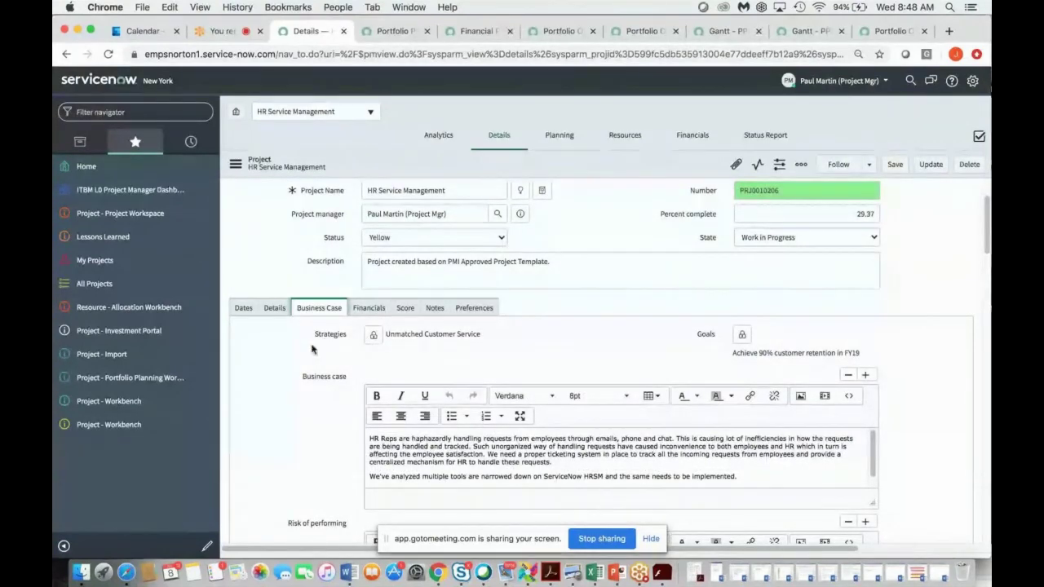
Show the project's dates and review its related strategy allocations and goal allocations
left_click(246, 308)
scroll(256, 410, "down", 5)
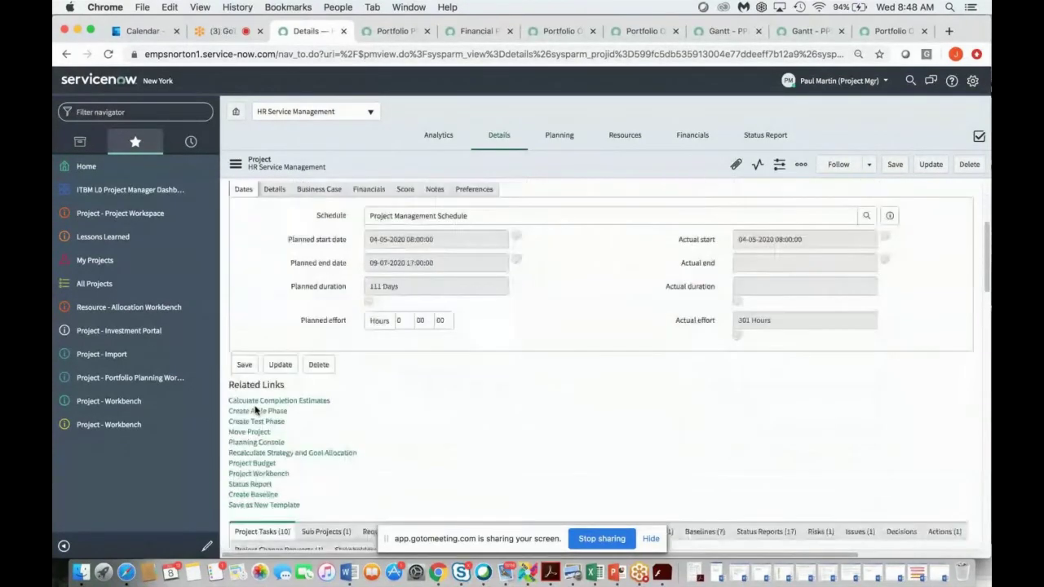
scroll(249, 407, "down", 1)
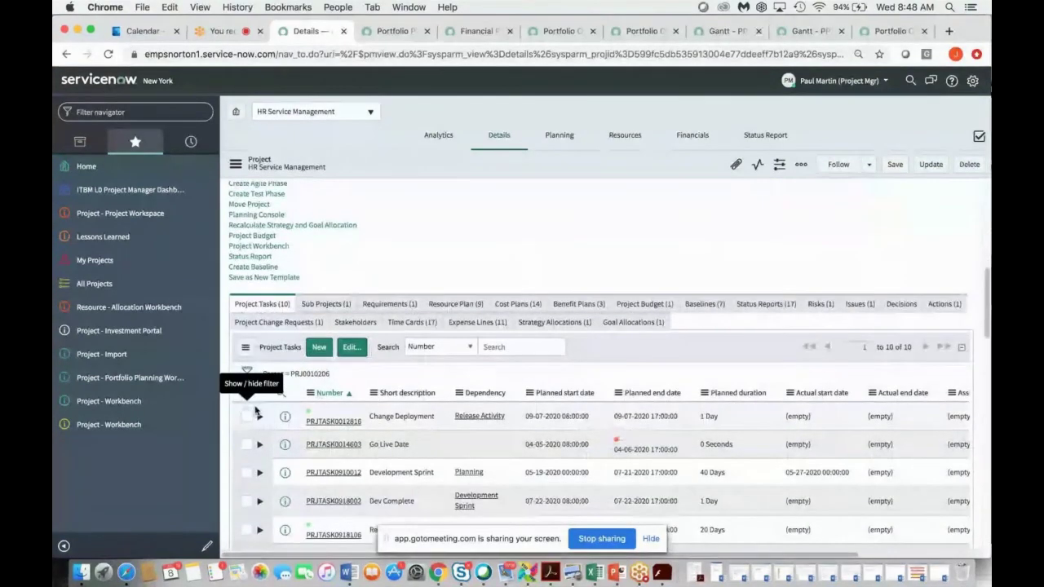
left_click(555, 325)
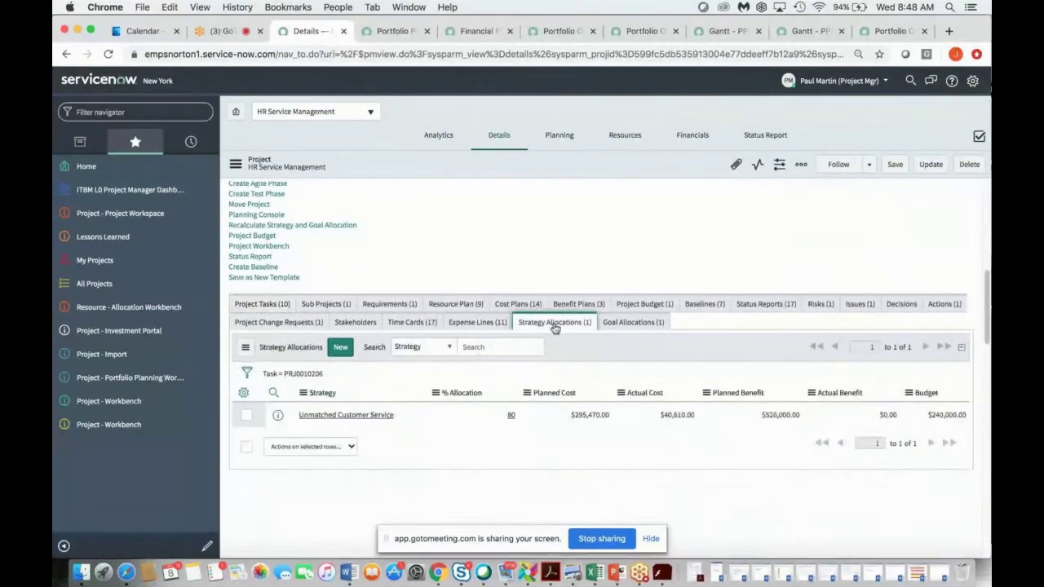
left_click(621, 324)
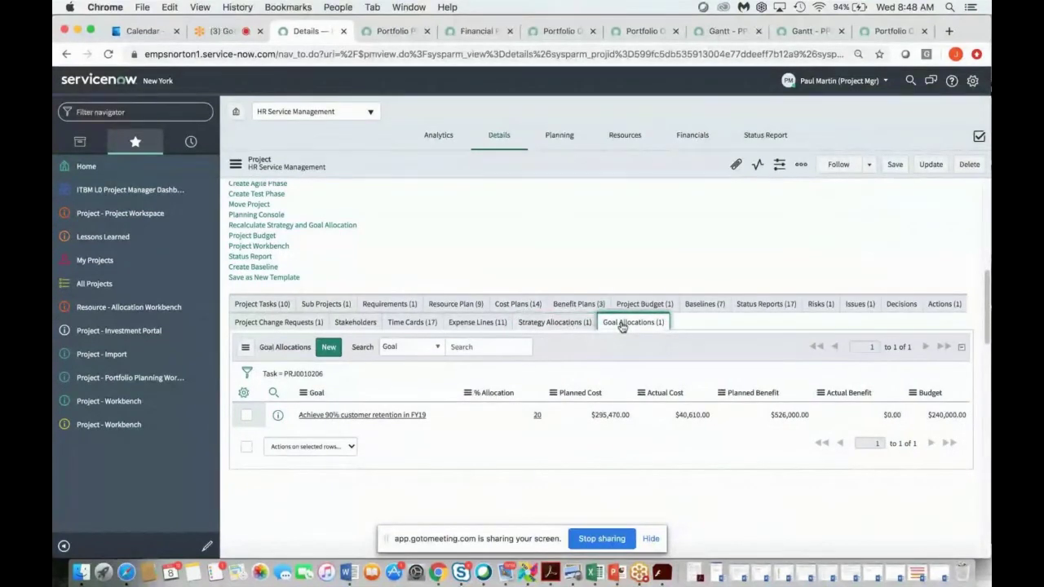
Return to the strategy allocations, open the % Allocation of Unmatched Customer Service for editing and cancel the edit
left_click(555, 323)
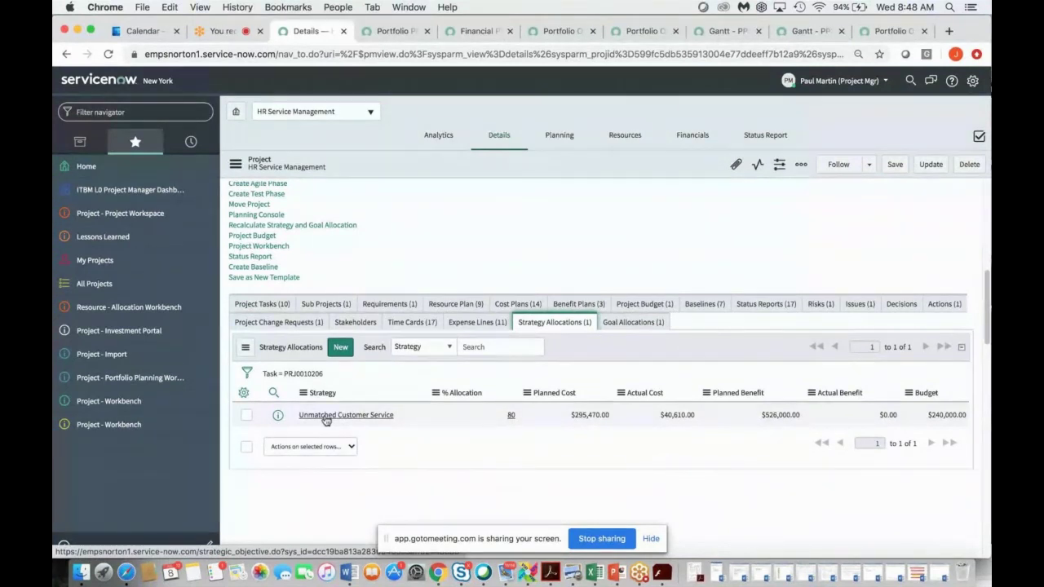
double_click(516, 416)
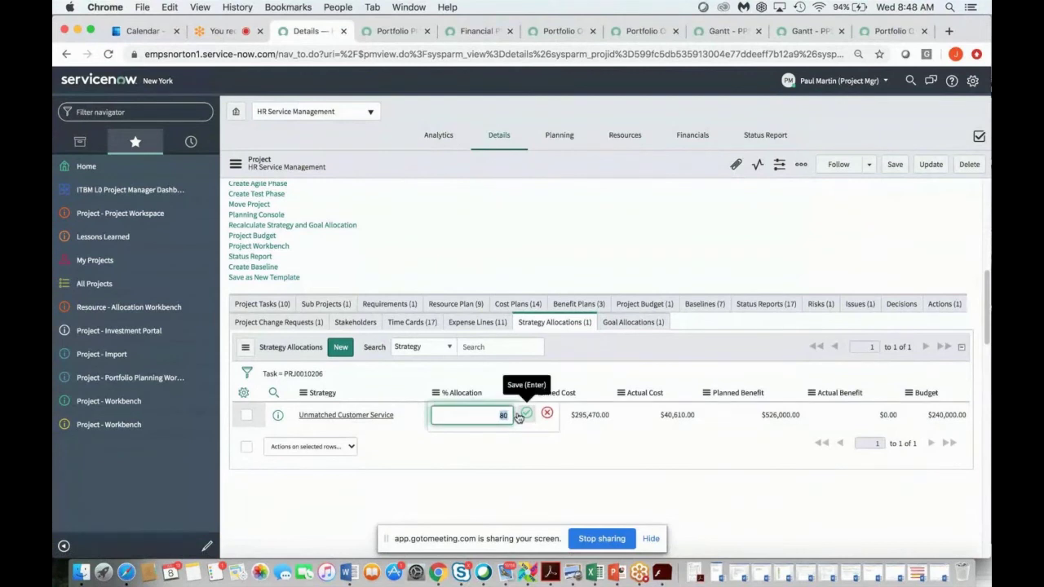
left_click(546, 414)
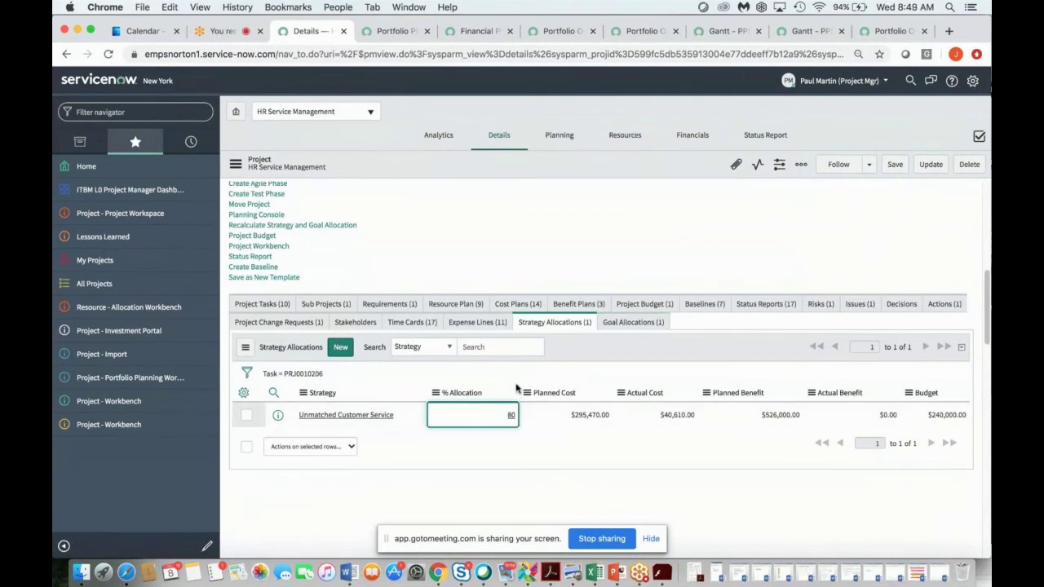
Examine the Strategy and % Allocation fields of a new strategy allocation, and return to the project's strategy allocations without submitting it
left_click(342, 350)
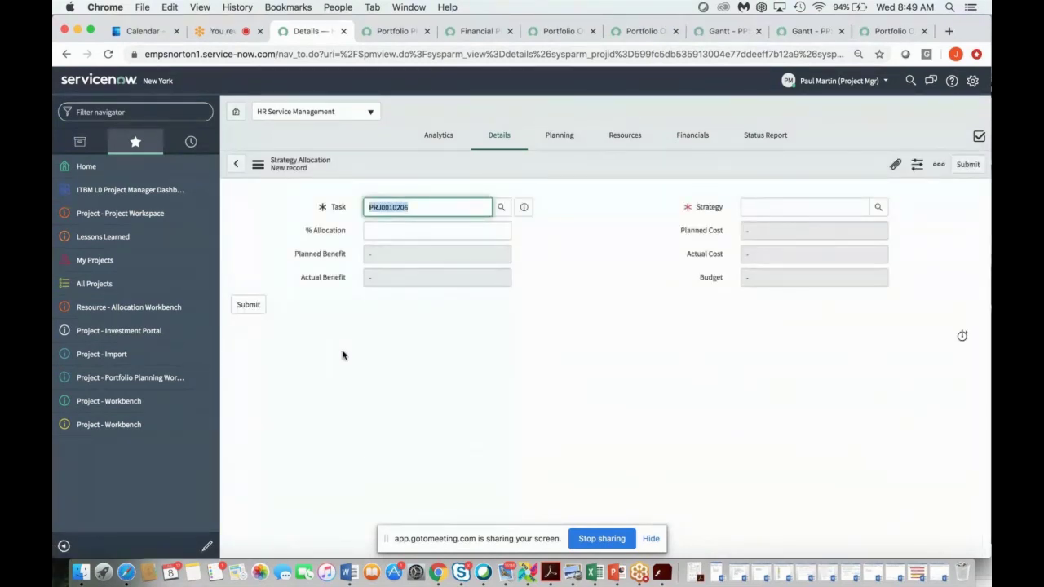
left_click(755, 208)
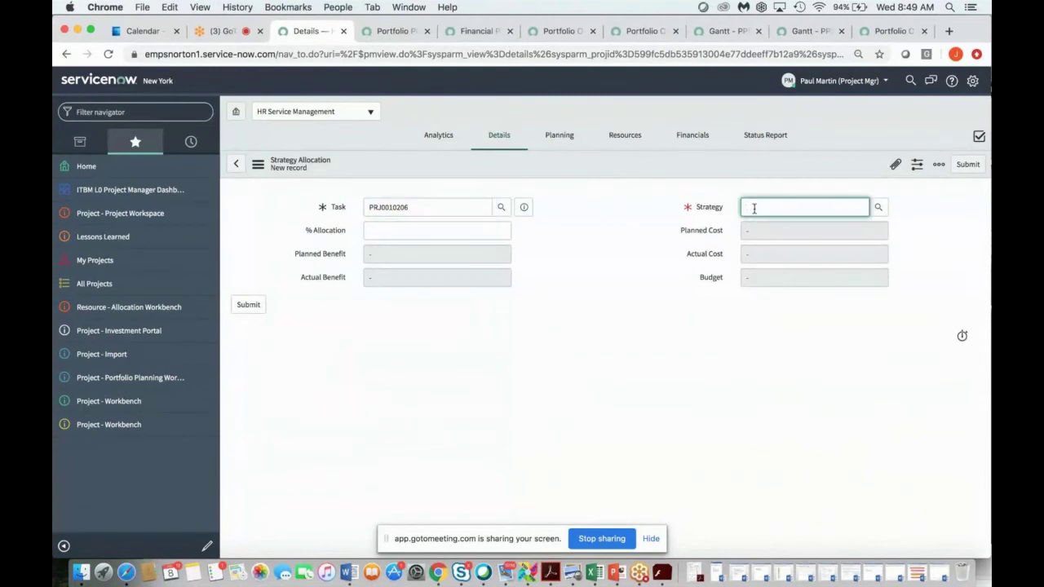
left_click(504, 229)
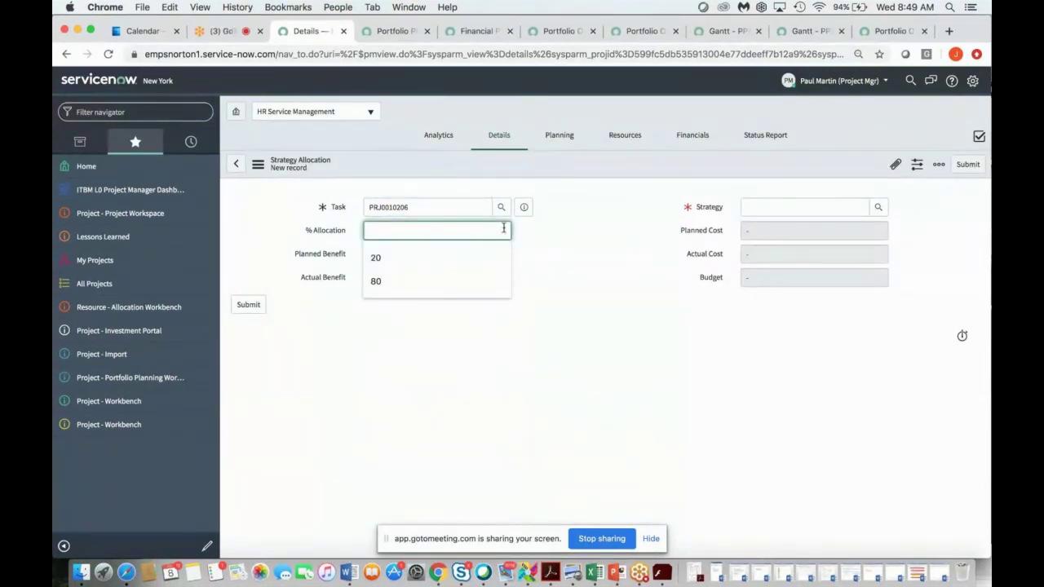
left_click(236, 166)
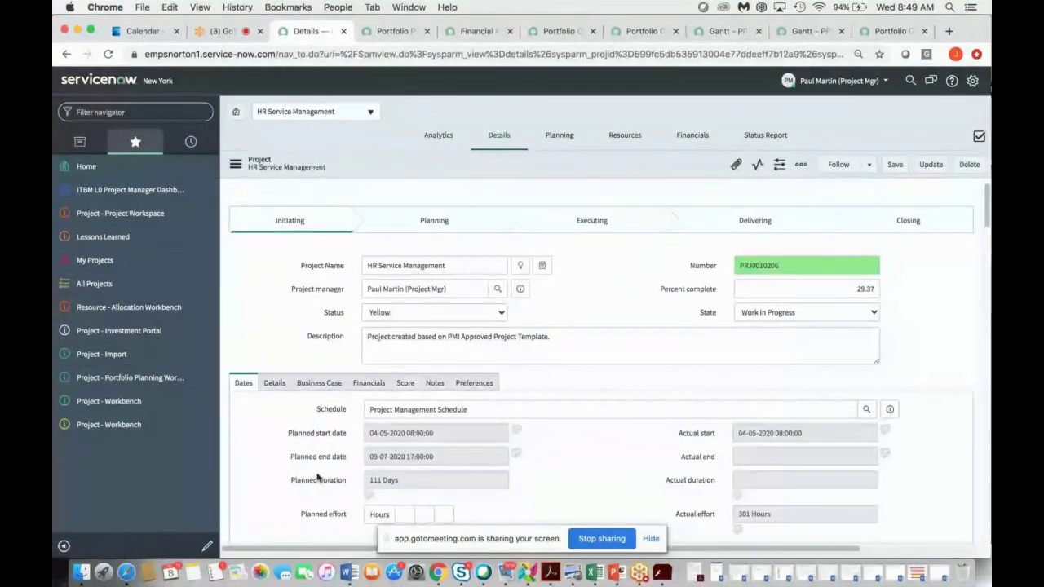
scroll(245, 477, "down", 5)
scroll(318, 477, "down", 5)
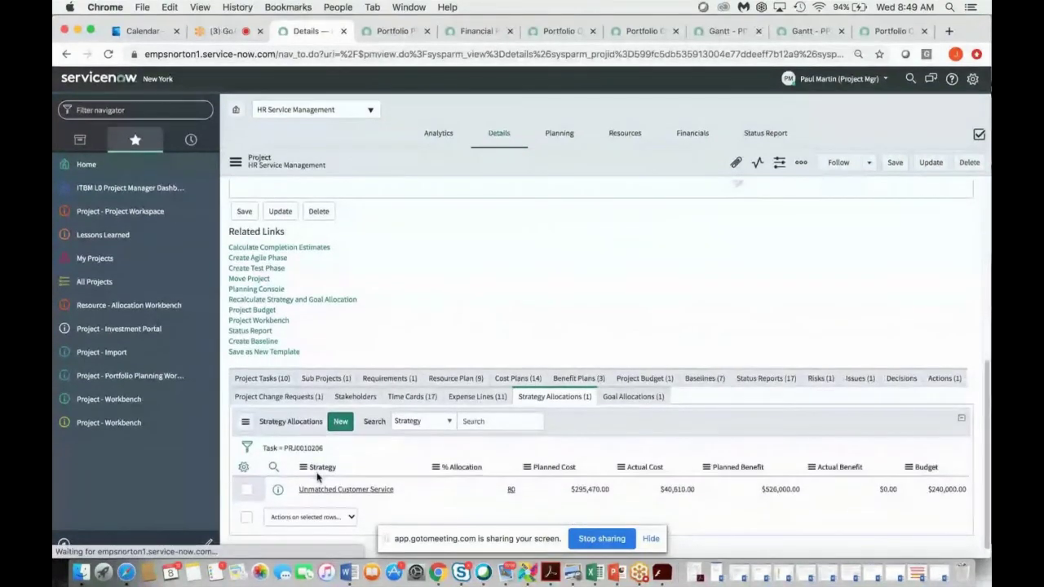
Open the Unmatched Customer Service strategic objective, review its strategy allocations, and return to the project's strategy allocations
scroll(320, 463, "down", 10)
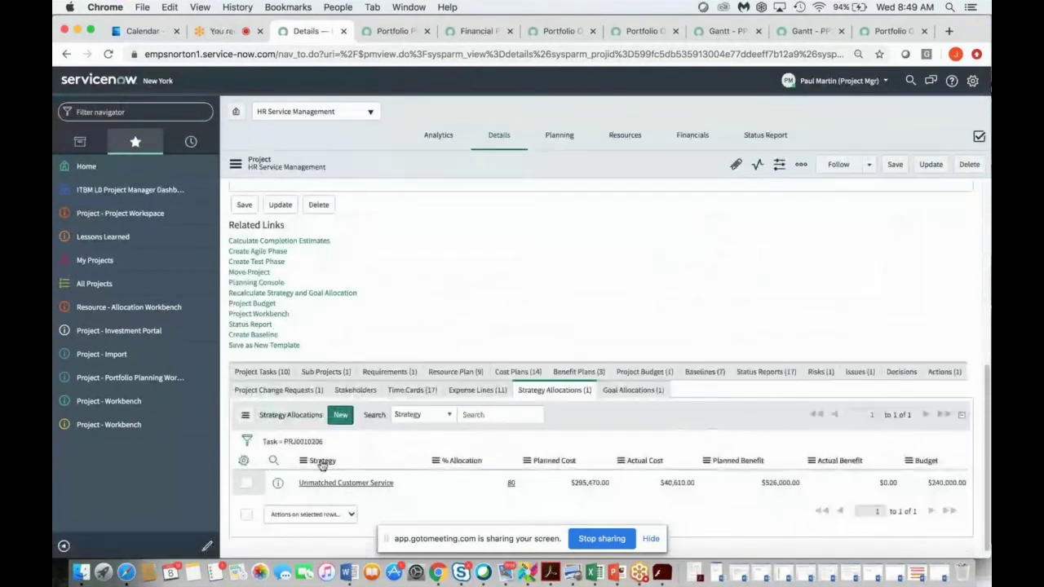
left_click(324, 483)
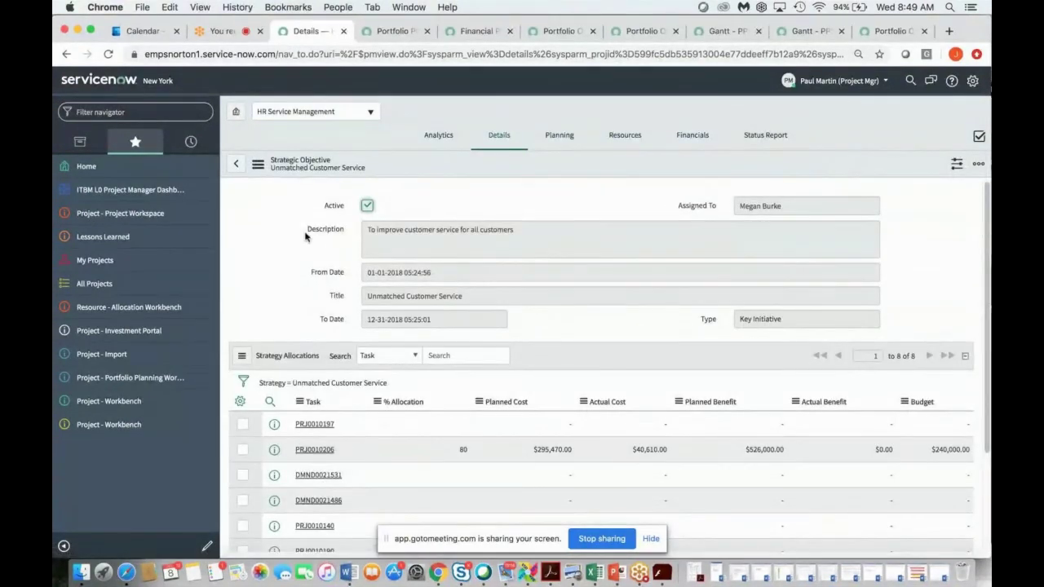
scroll(305, 235, "down", 3)
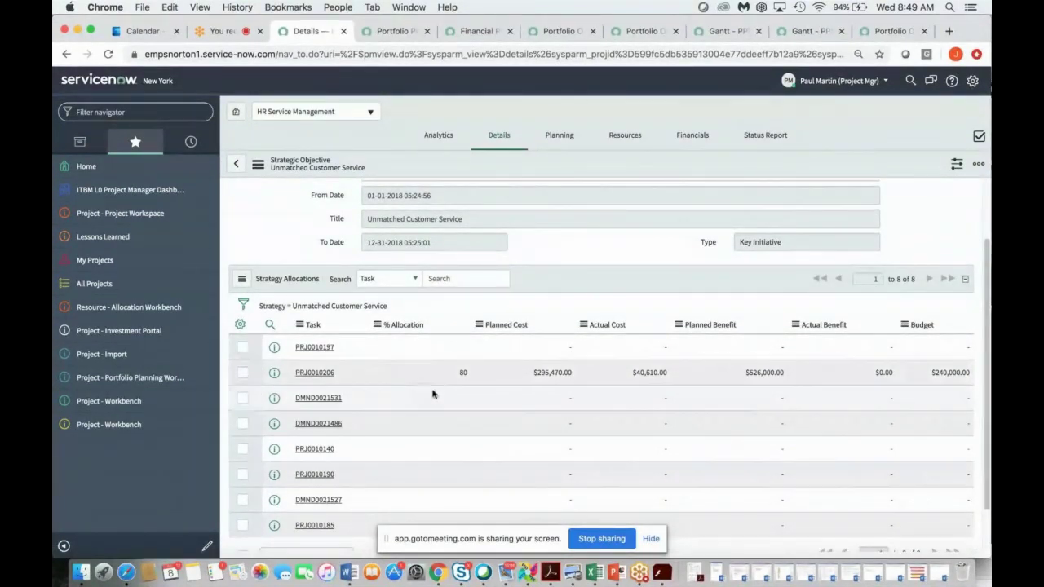
scroll(432, 395, "up", 3)
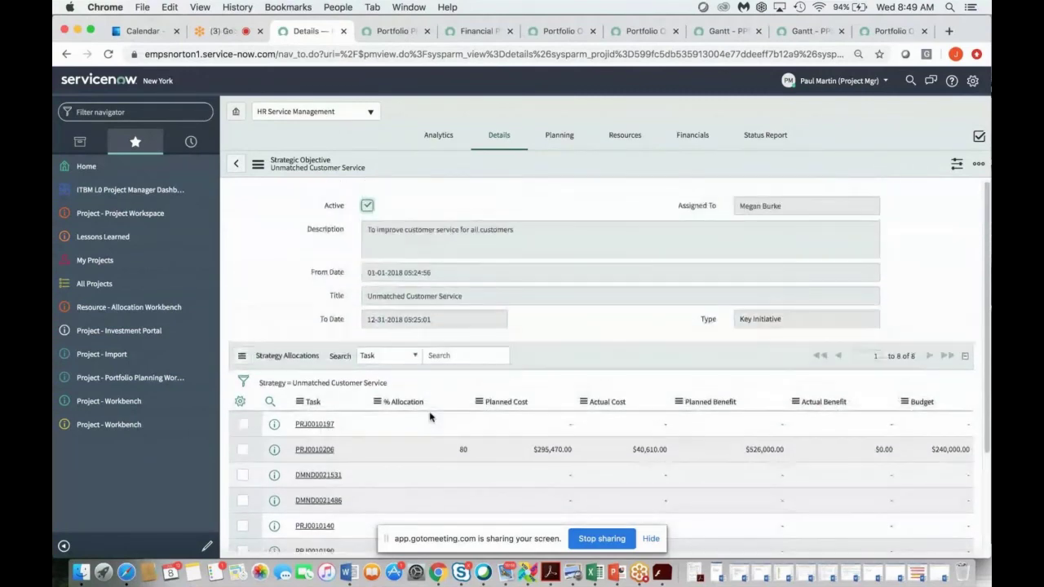
left_click(236, 165)
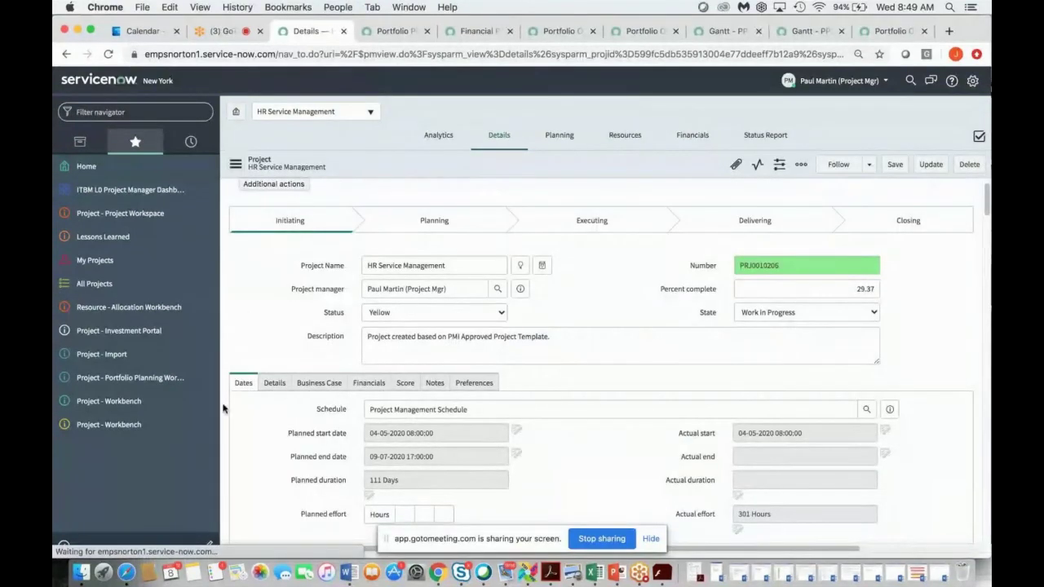
scroll(229, 391, "down", 5)
scroll(224, 411, "down", 3)
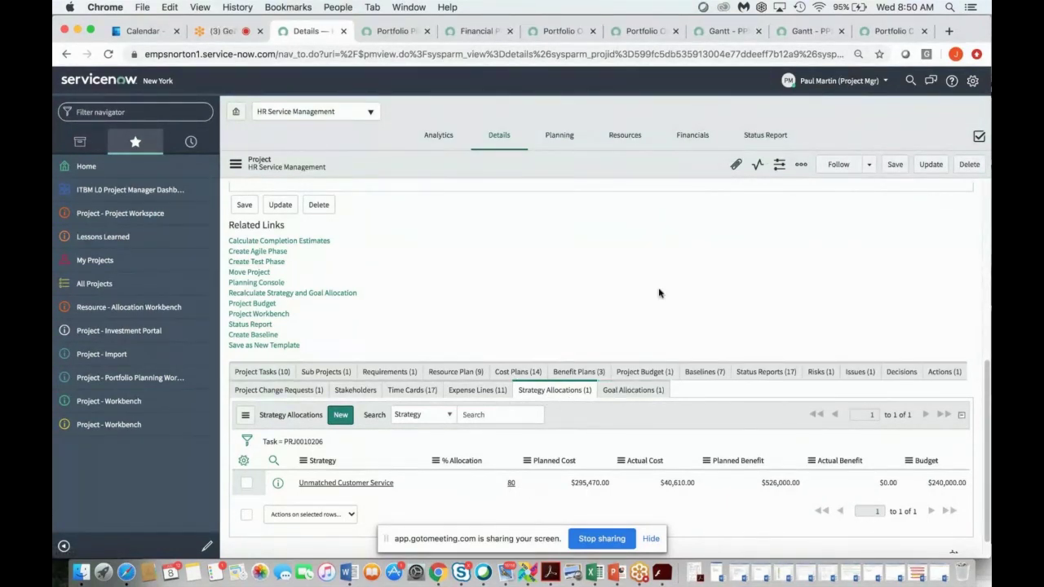
Switch the impersonated user from the project manager to the portfolio manager
scroll(660, 293, "up", 10)
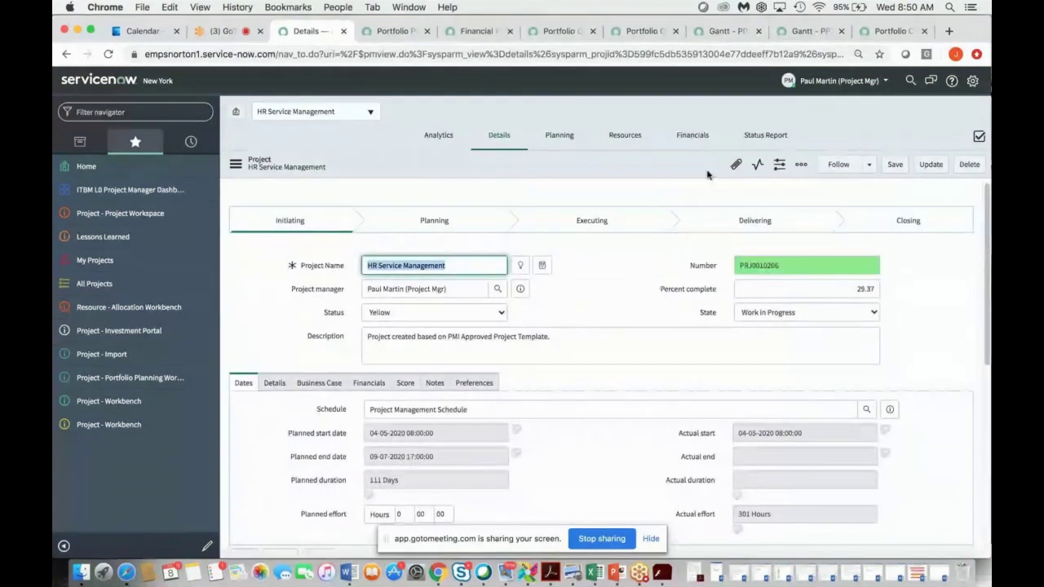
left_click(840, 81)
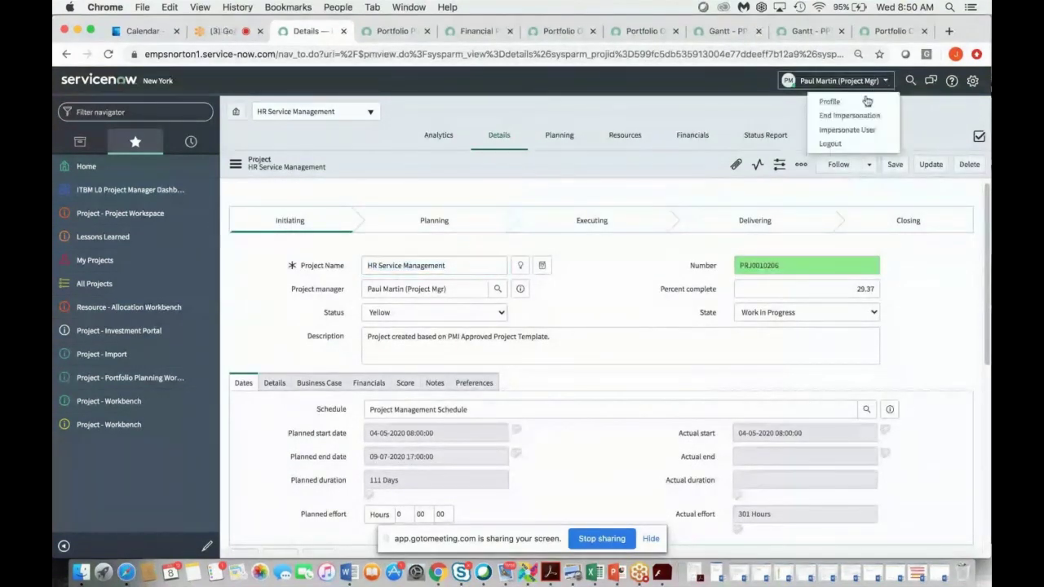
left_click(835, 131)
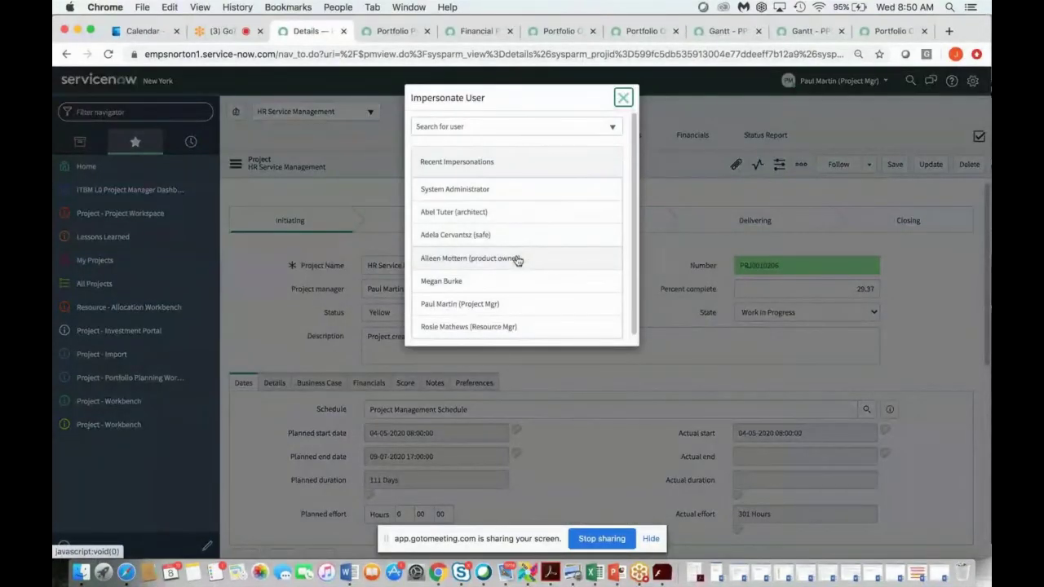
left_click(459, 280)
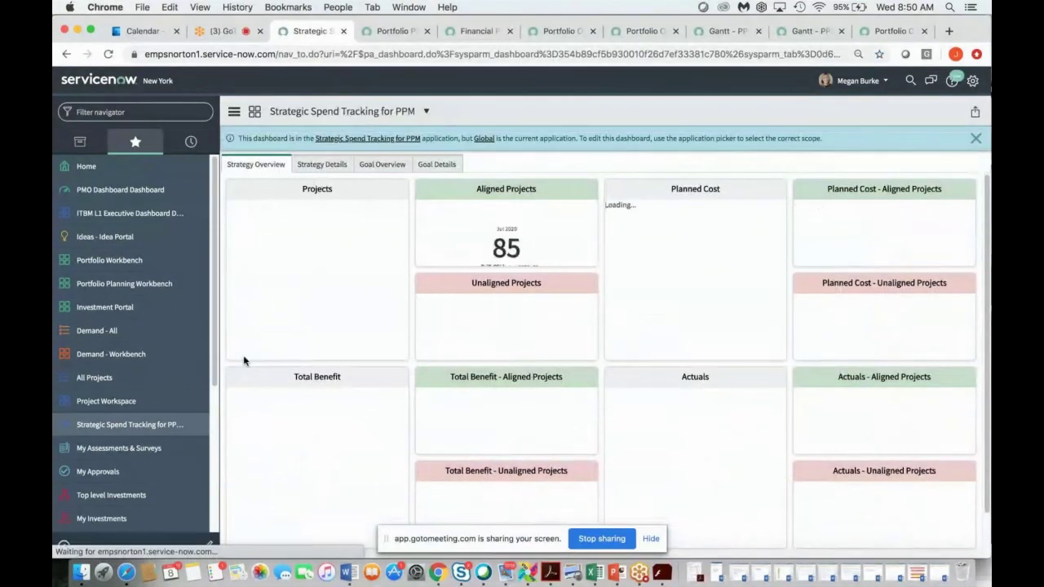
Open the HR Demands/Projects view in the Investment Portal and show the second page of its summary cards
left_click(118, 307)
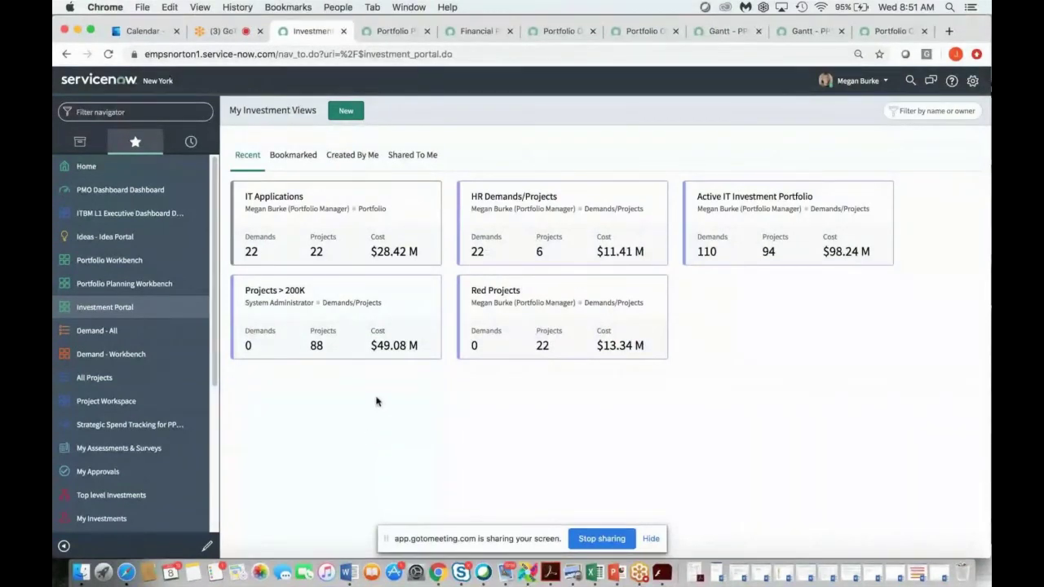
left_click(528, 233)
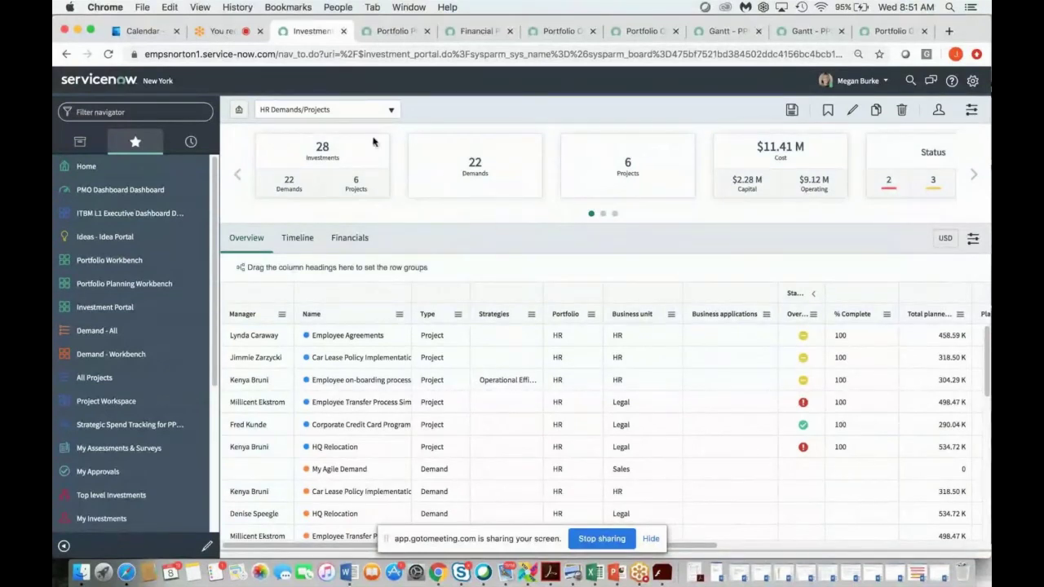
left_click(603, 215)
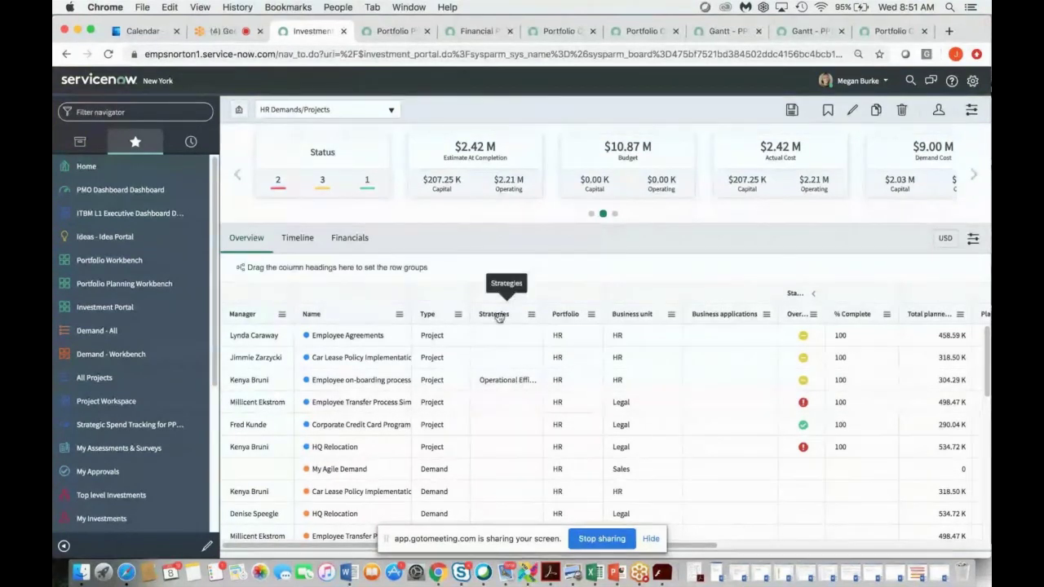
Temporarily group the investments by Strategies and Business unit to view Operational Efficiency & Agility and People, Culture & Values, and remove both groupings
left_click_drag(499, 317, 315, 273)
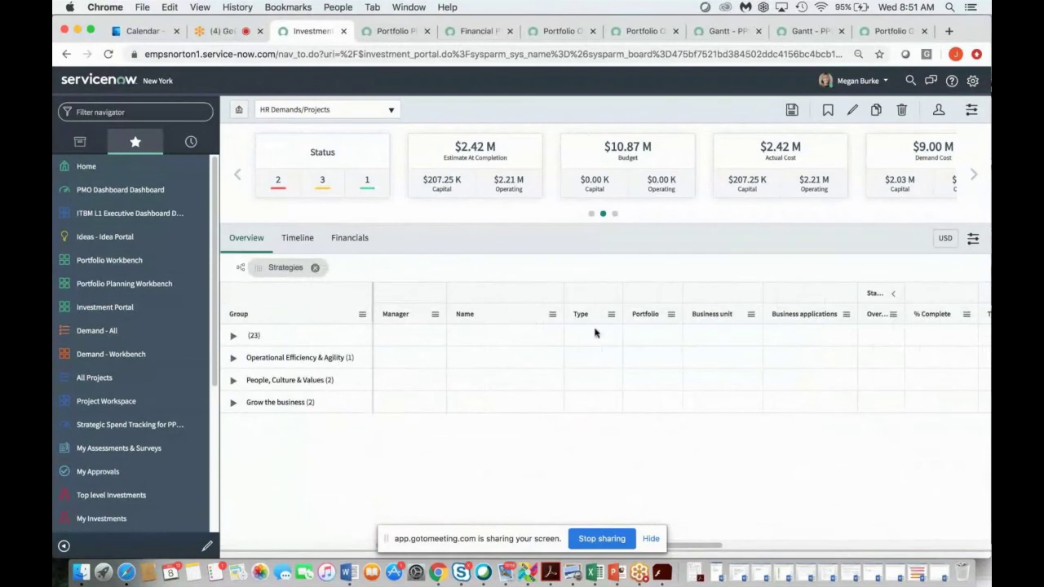
left_click_drag(703, 314, 440, 270)
left_click(235, 358)
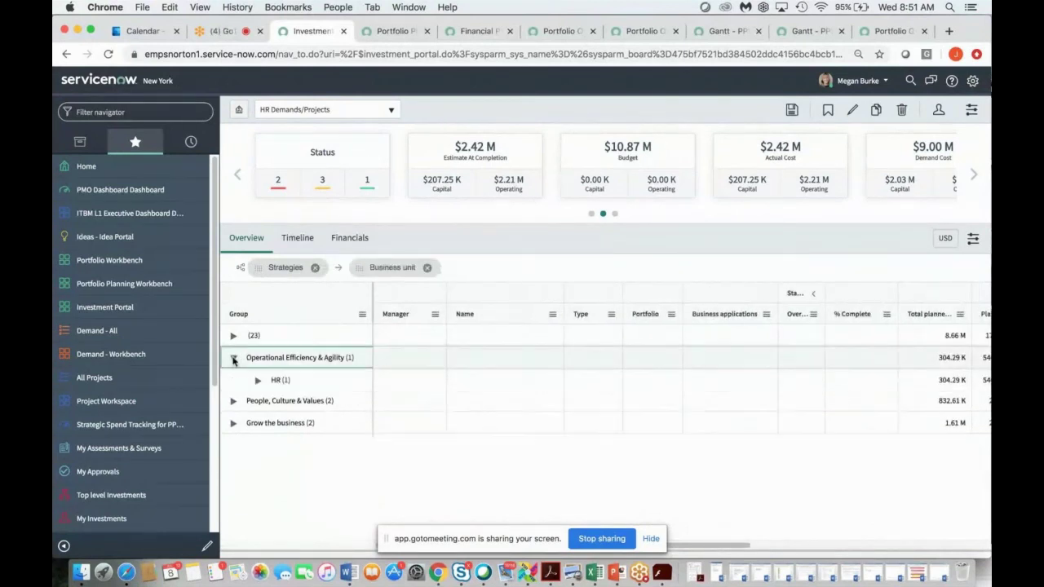
left_click(234, 402)
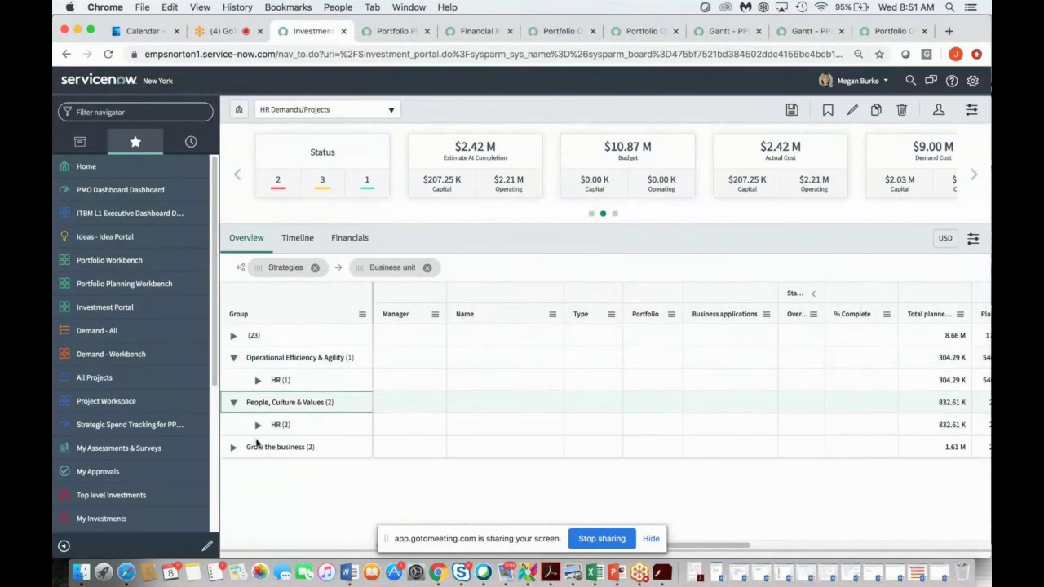
left_click(427, 269)
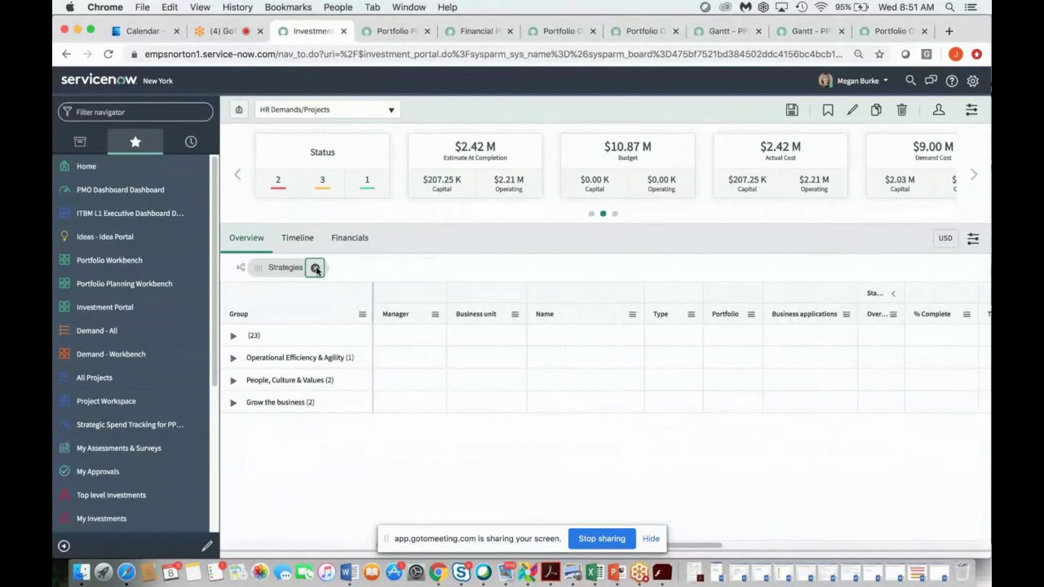
left_click(314, 268)
Show the investments' timeline and view the milestones of the Car Lease Policy Implementation in India project
left_click(297, 238)
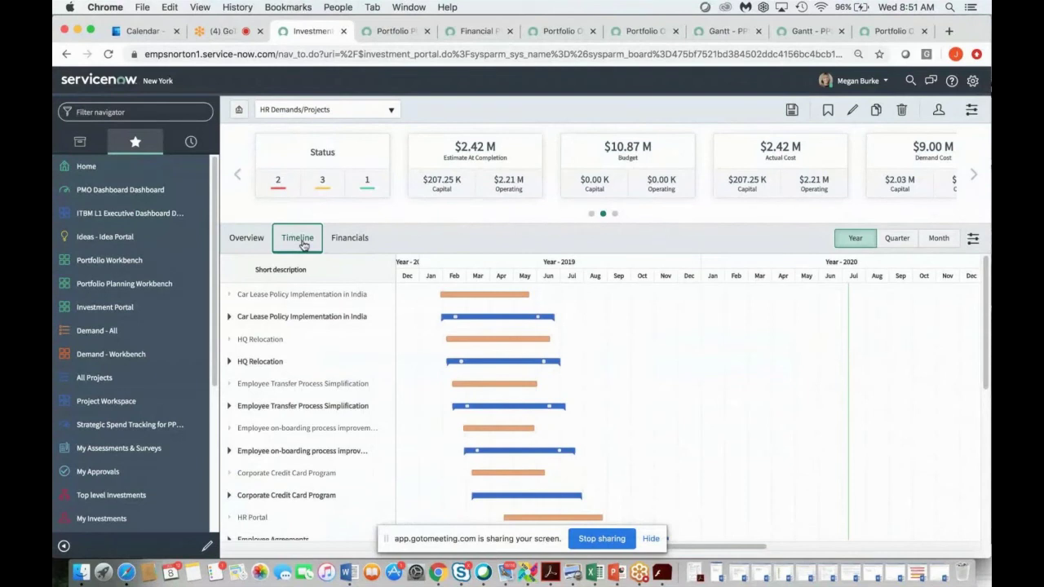
left_click(229, 317)
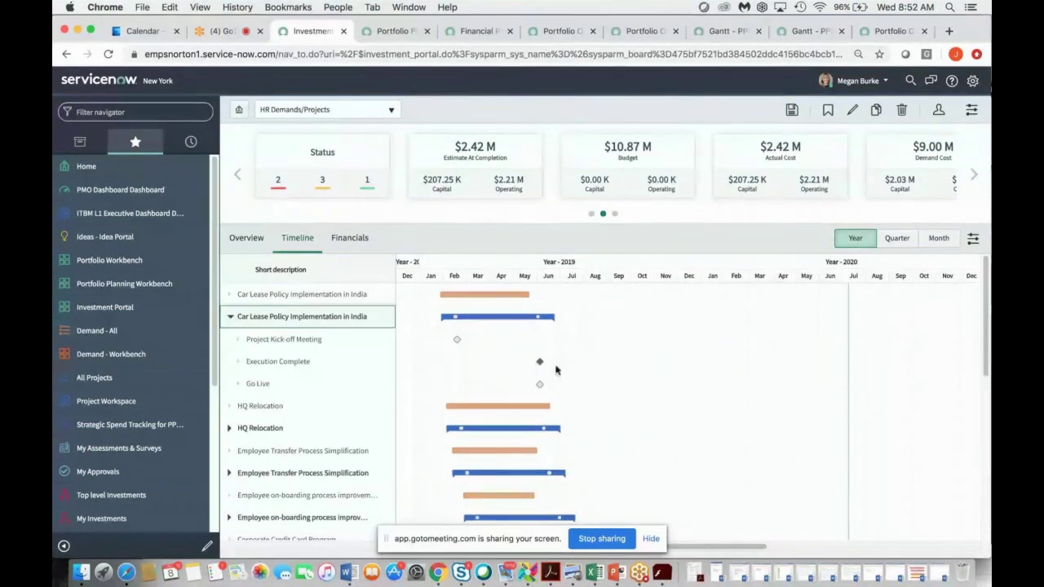
mouse_move(447, 344)
left_click(230, 317)
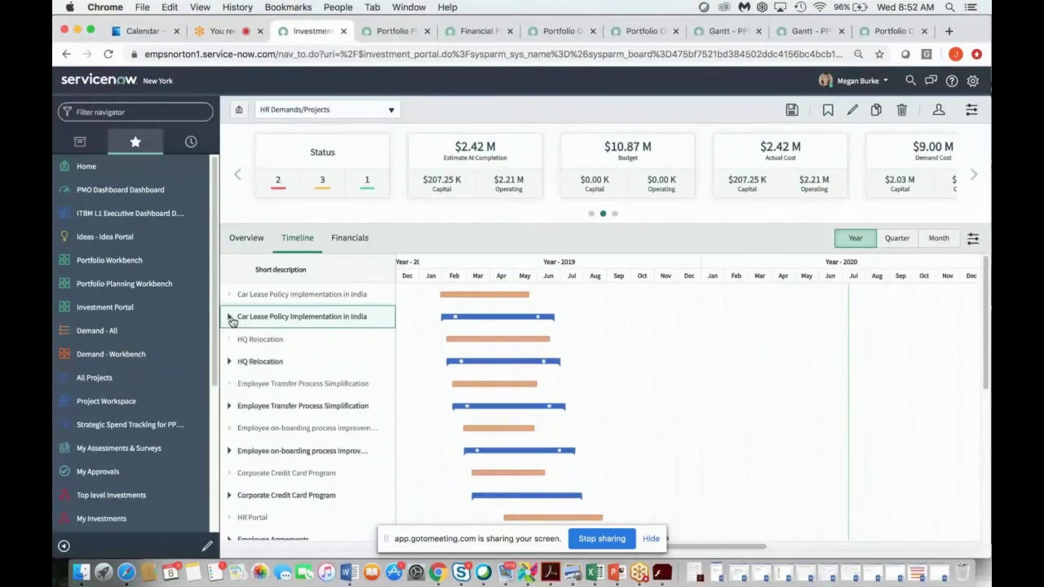
Show the HR investments' financials by year, grouped by Cost Type only, and expand the Hardware Opex group
left_click(359, 239)
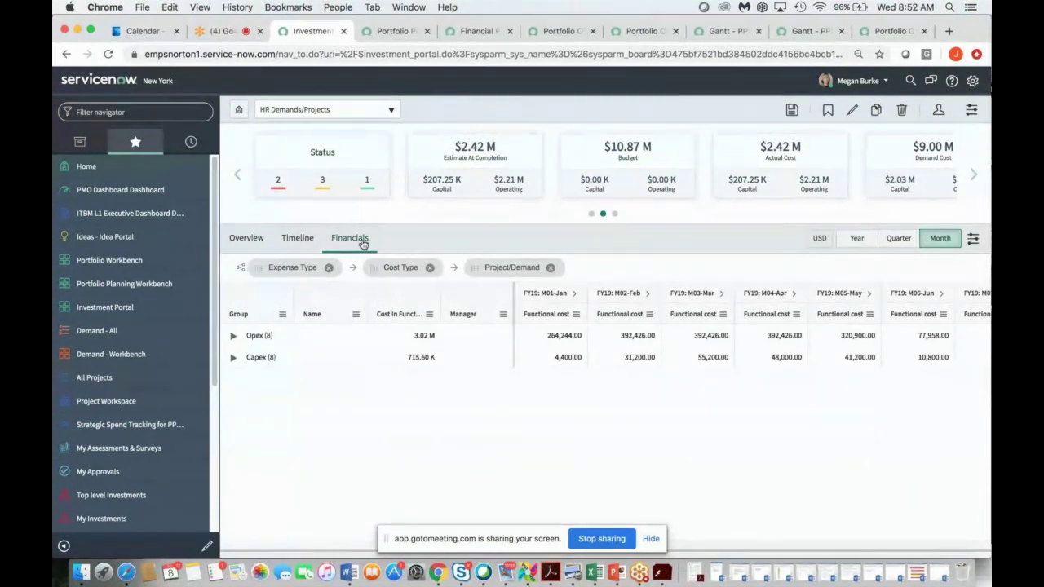
left_click(856, 240)
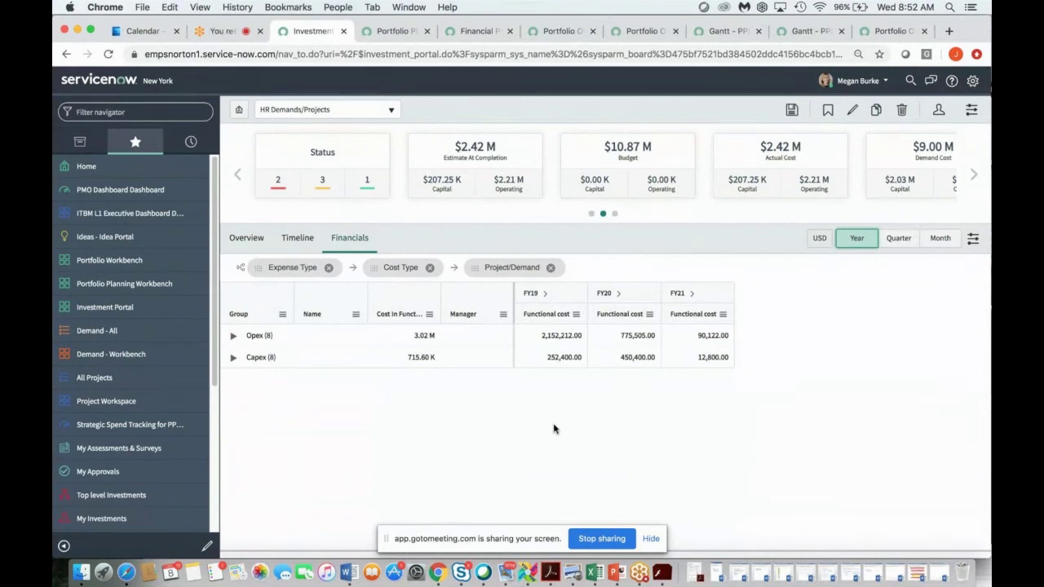
left_click(550, 268)
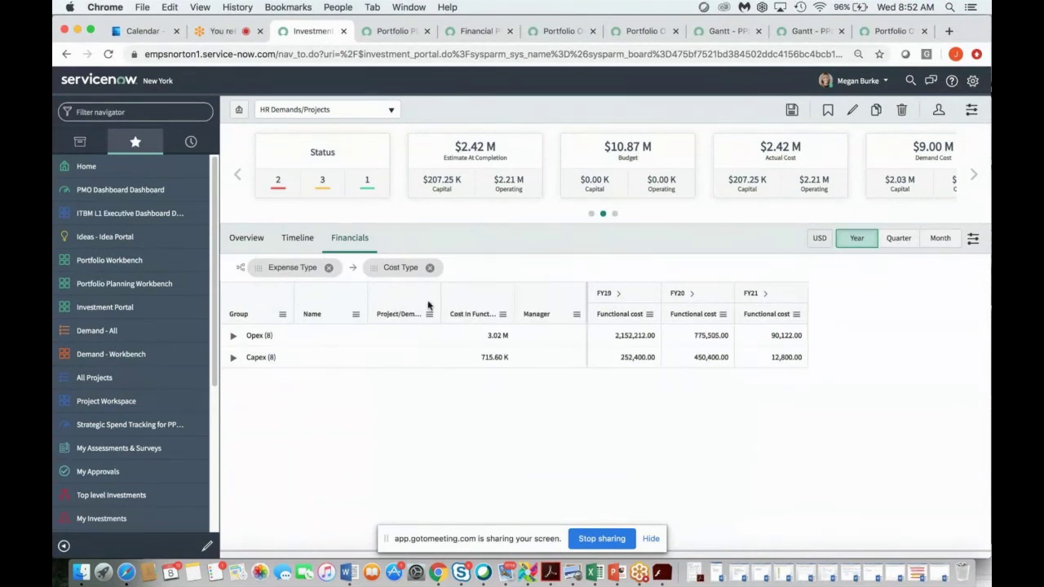
left_click(328, 267)
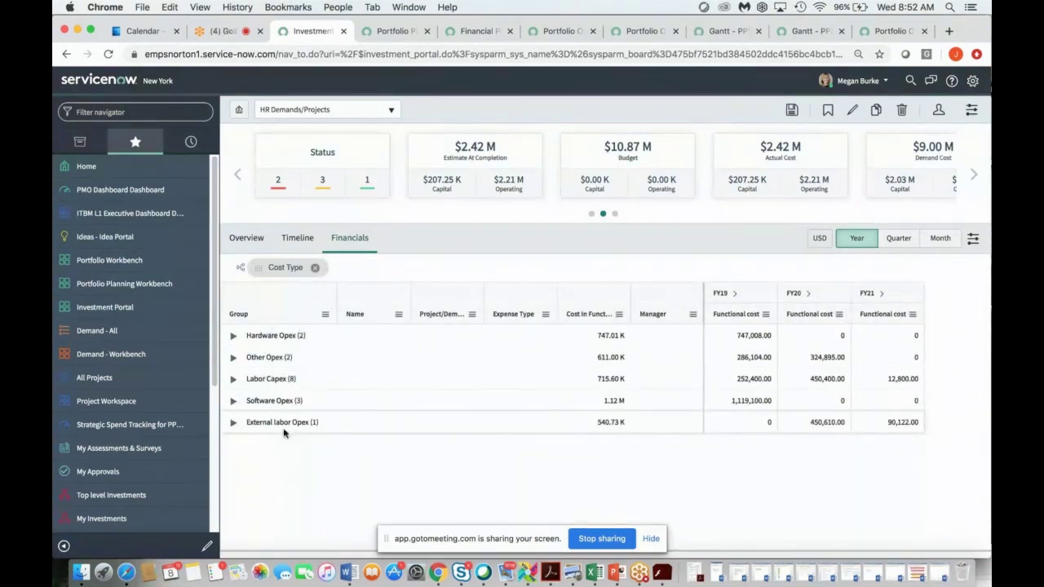
left_click(233, 337)
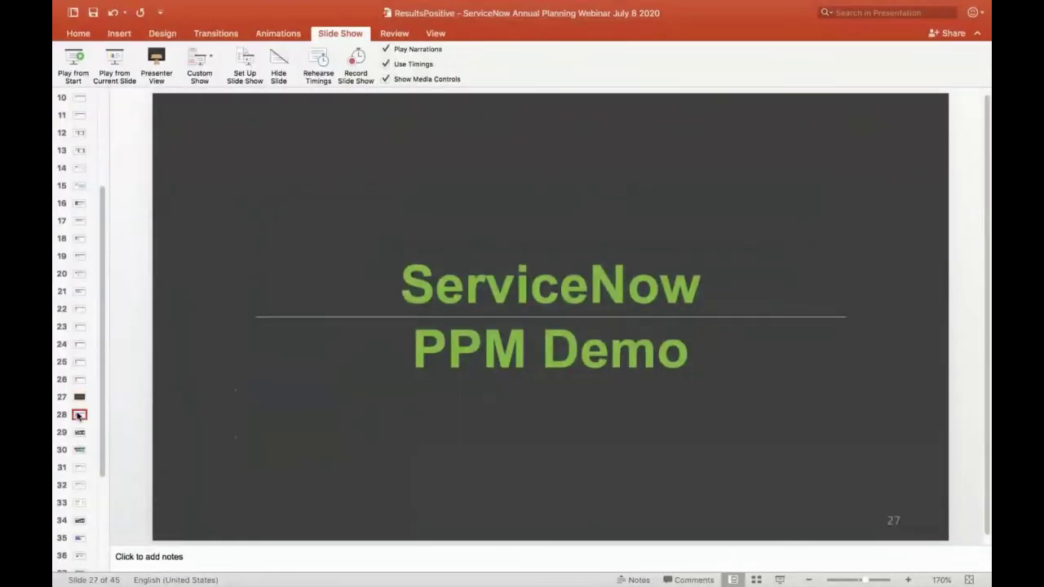
Switch to the annual planning webinar presentation in PowerPoint and show slide 28, Online Training Sessions Available
left_click(79, 415)
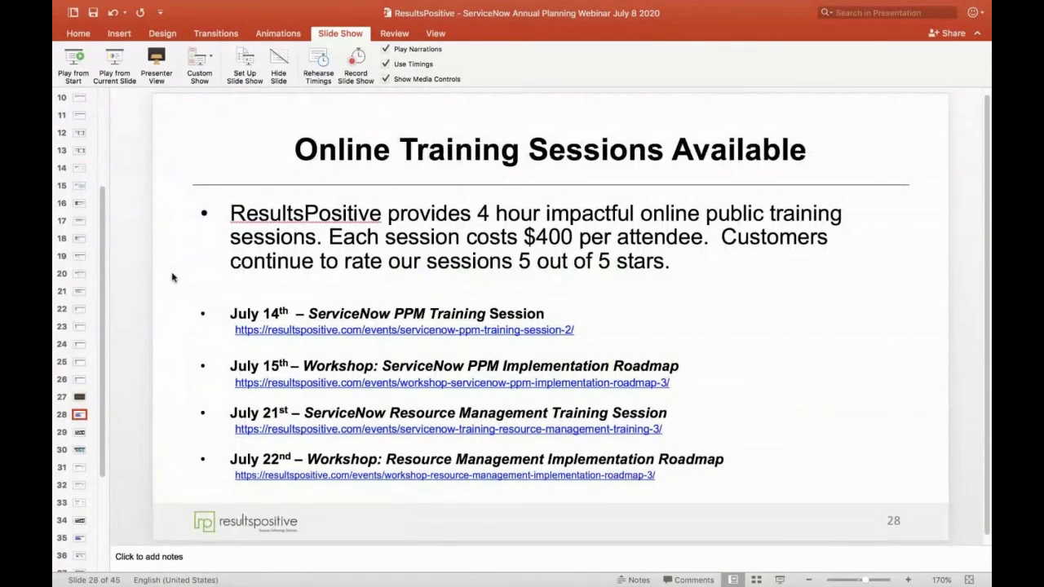